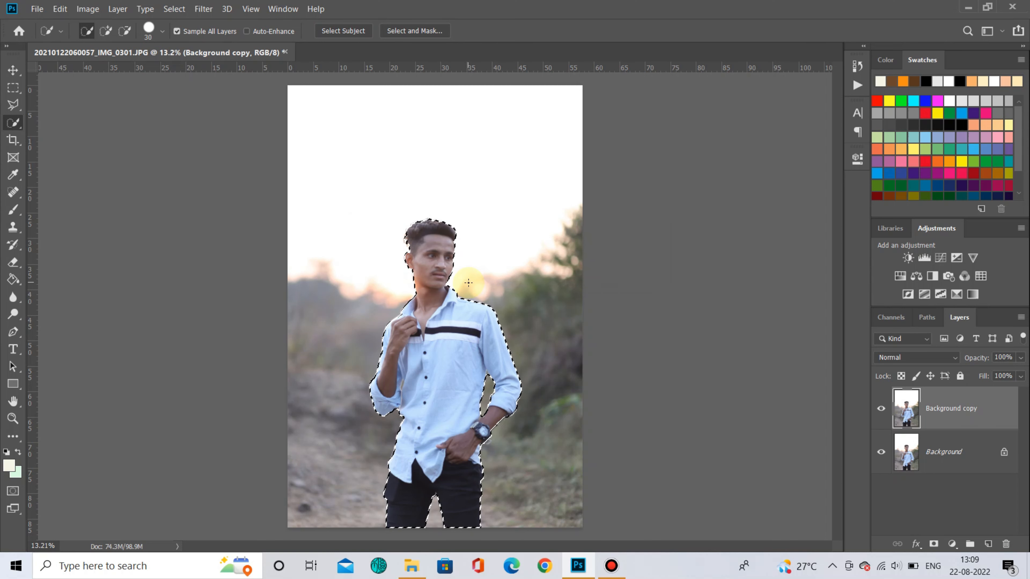
# - Inspect the selection edges around the subject's head, sleeves, arm and legs at different zoom levels
pyautogui.scroll(10, 401, 406)
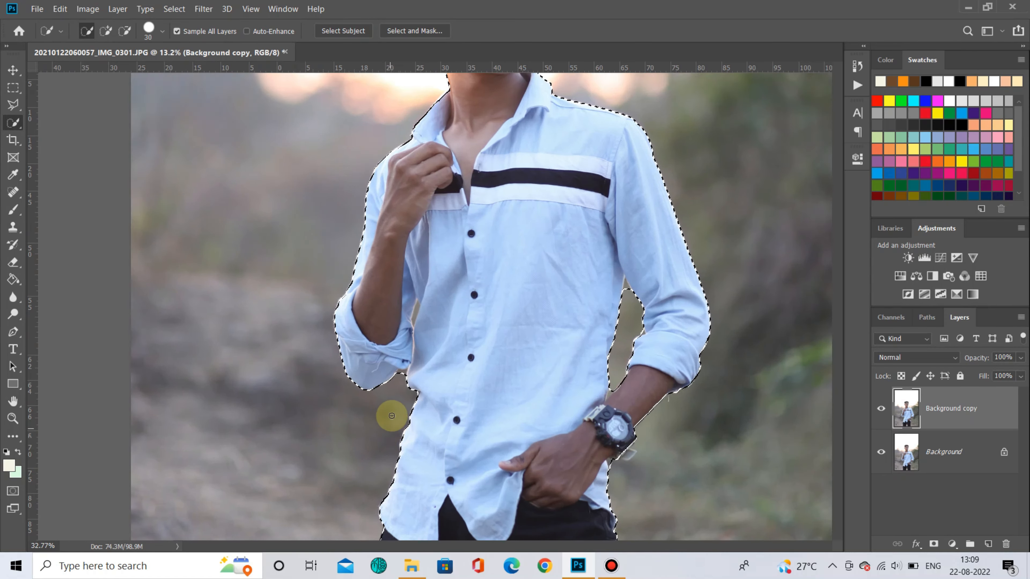
pyautogui.scroll(1, 423, 376)
pyautogui.scroll(-3, 384, 366)
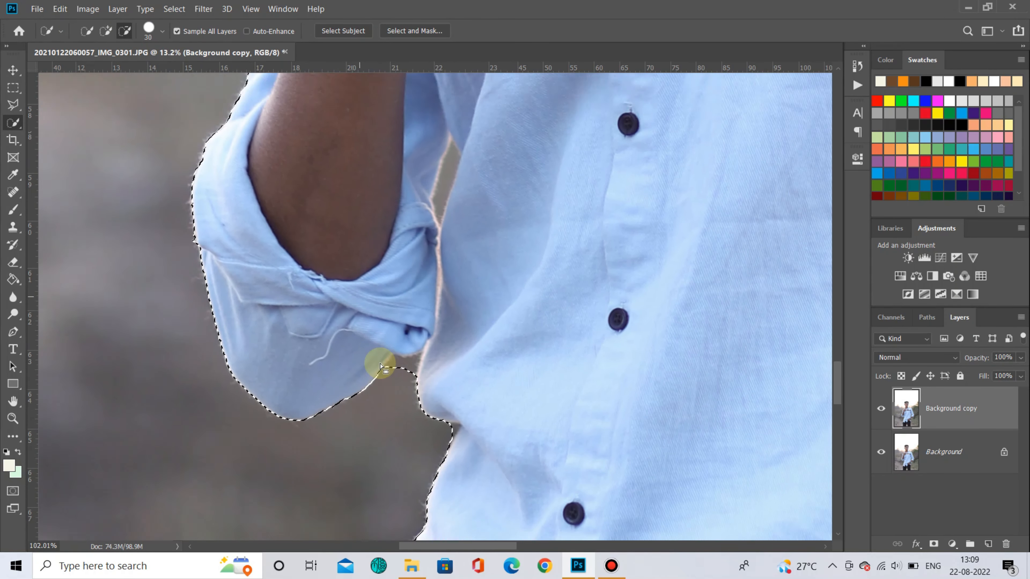
pyautogui.hscroll(10, 438, 383)
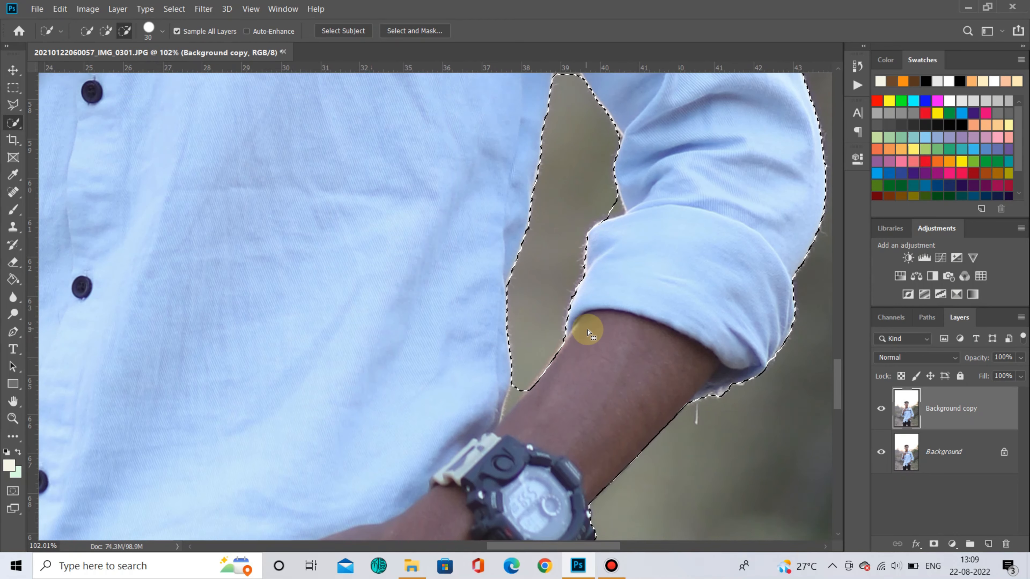
pyautogui.scroll(3, 575, 292)
pyautogui.scroll(-8, 565, 249)
pyautogui.scroll(6, 450, 138)
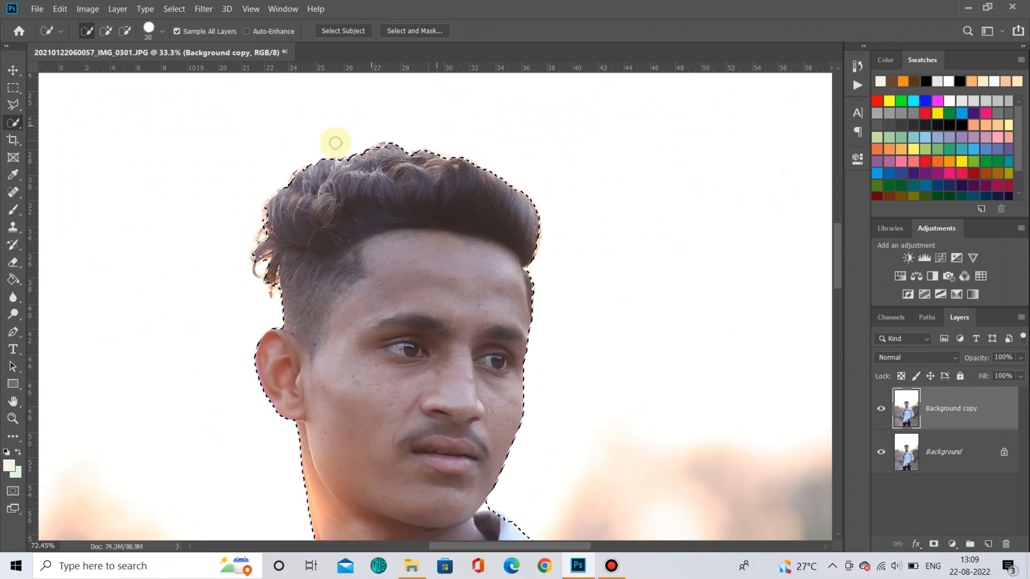
pyautogui.scroll(-6, 460, 356)
pyautogui.scroll(4, 448, 483)
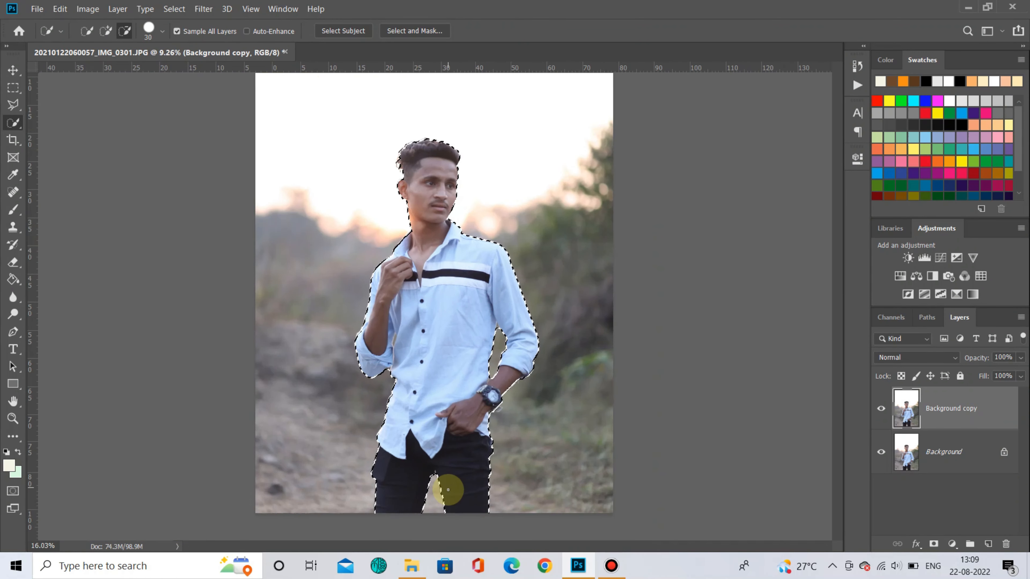
pyautogui.scroll(3, 448, 478)
pyautogui.scroll(6, 427, 252)
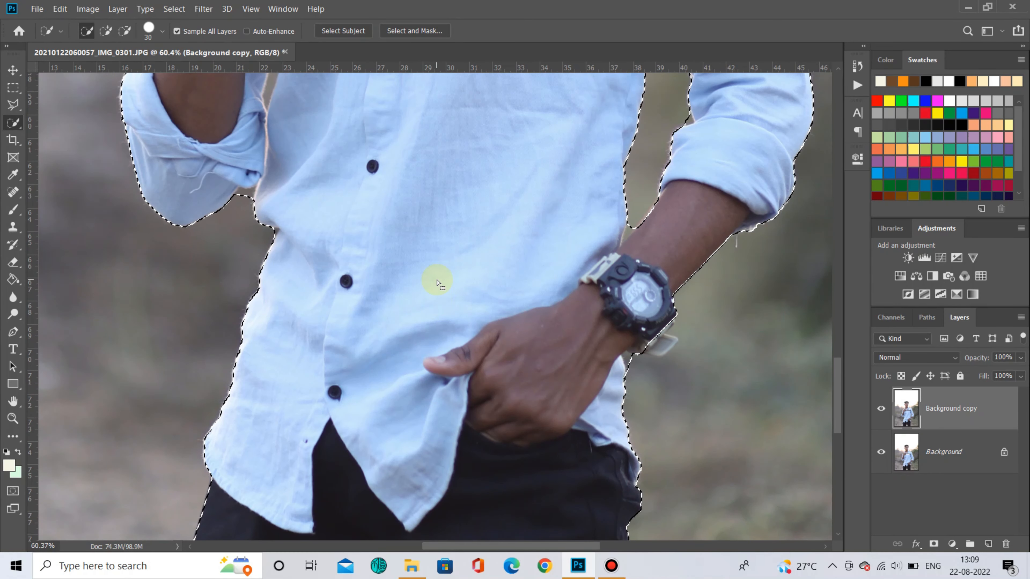
# - Use the Polygonal Lasso tool to subtract the background gap under the rolled left sleeve from the selection
pyautogui.click(13, 105)
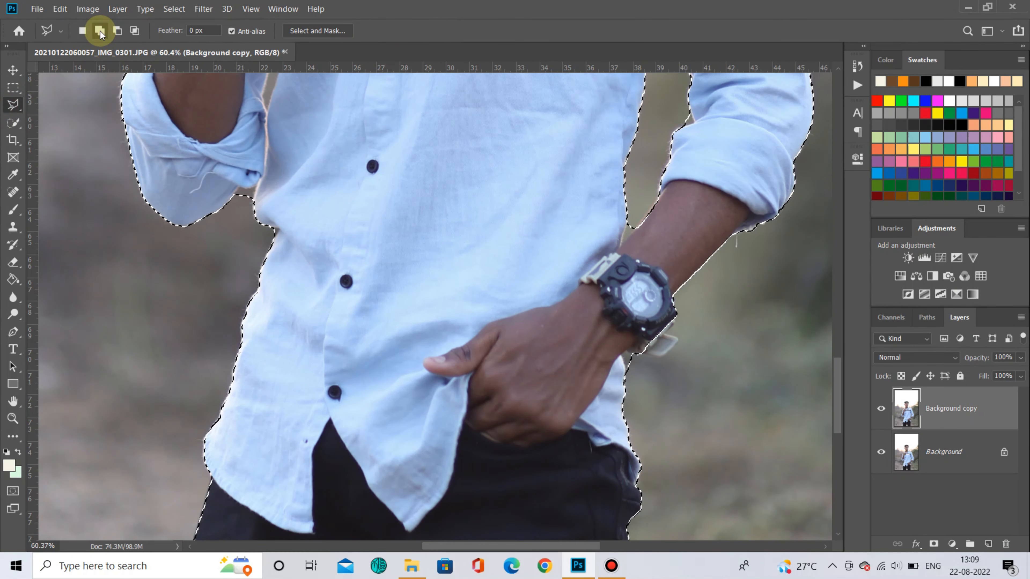
pyautogui.scroll(5, 248, 207)
pyautogui.scroll(1, 248, 207)
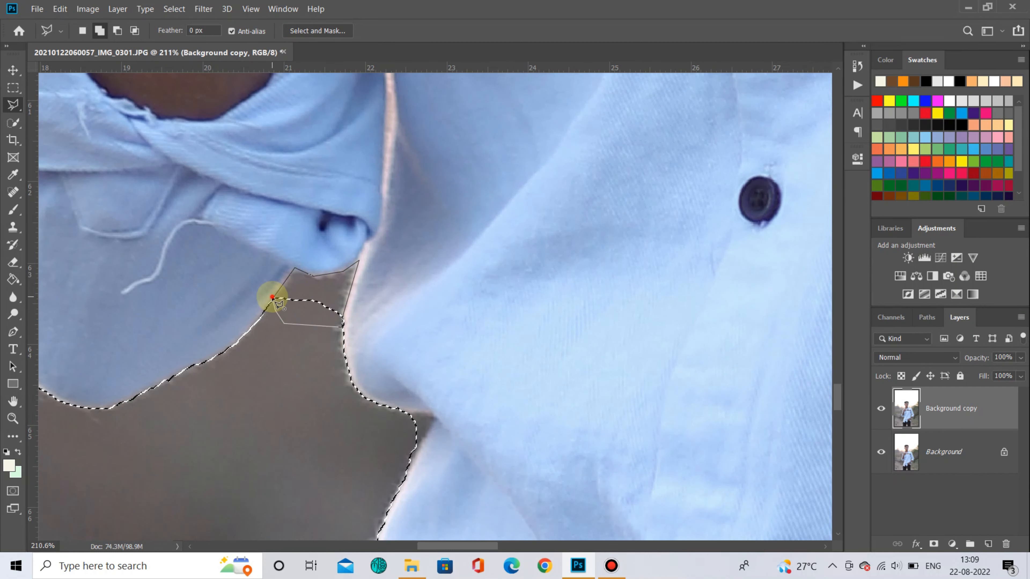
pyautogui.click(272, 297)
pyautogui.click(117, 30)
pyautogui.click(271, 302)
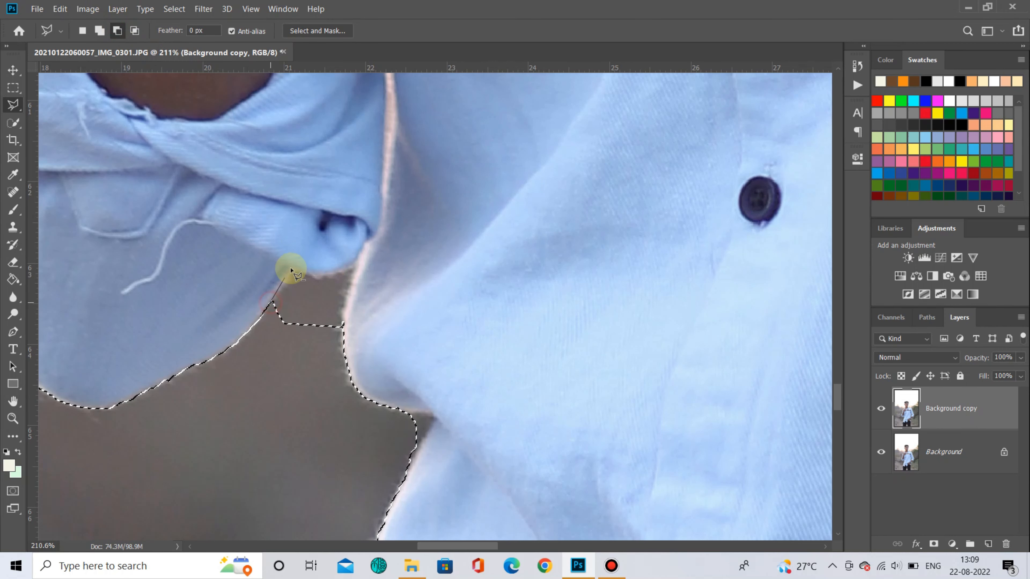
pyautogui.click(315, 277)
pyautogui.click(351, 266)
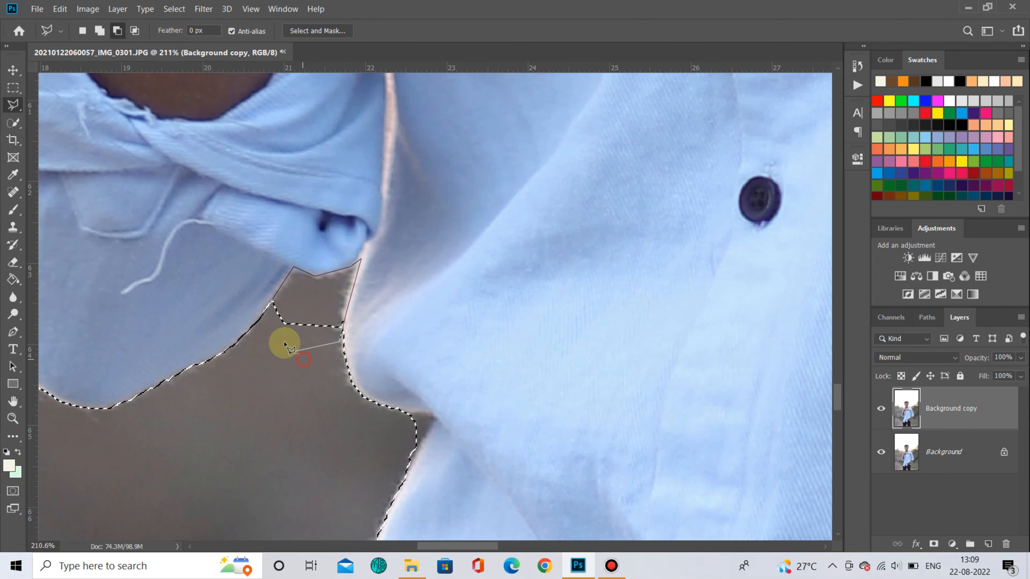
pyautogui.click(272, 301)
# - Subtract a small background notch at the shirt's edge below the sleeve with the Polygonal Lasso
pyautogui.scroll(-3, 409, 320)
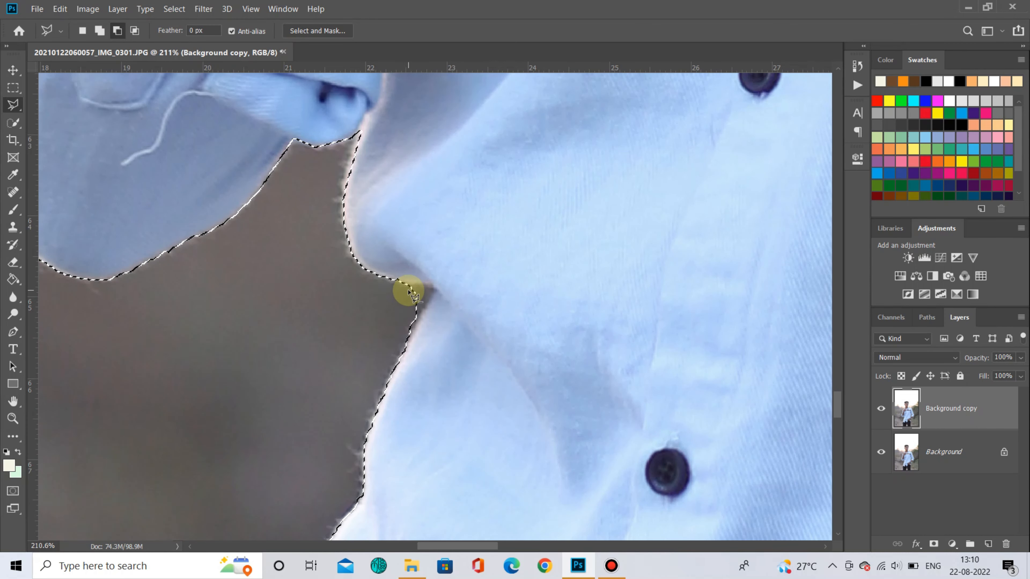
pyautogui.click(406, 280)
pyautogui.click(436, 283)
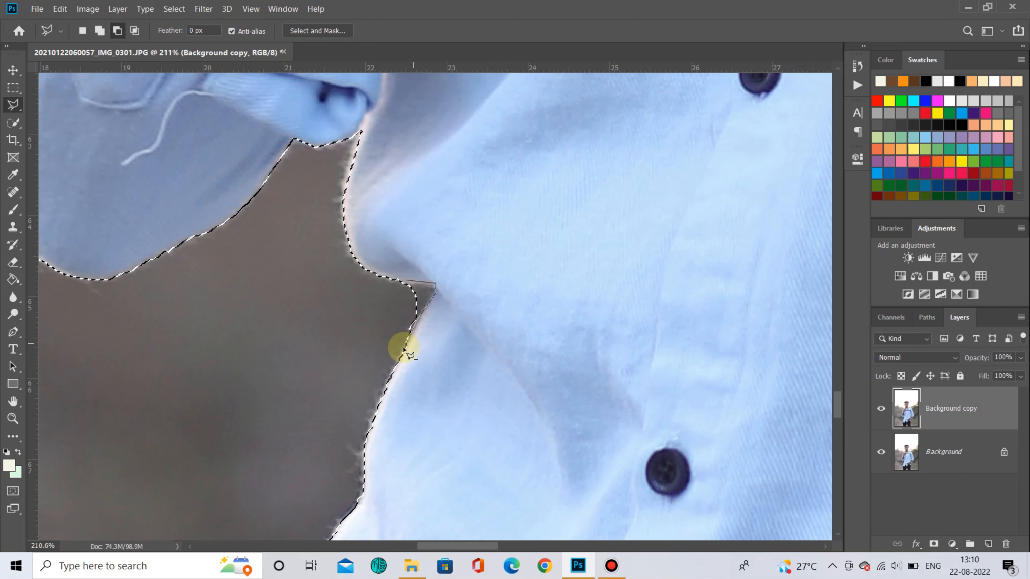
pyautogui.click(407, 280)
# - Subtract the bright background sliver between the arm and the shirt body from the selection
pyautogui.scroll(10, 385, 244)
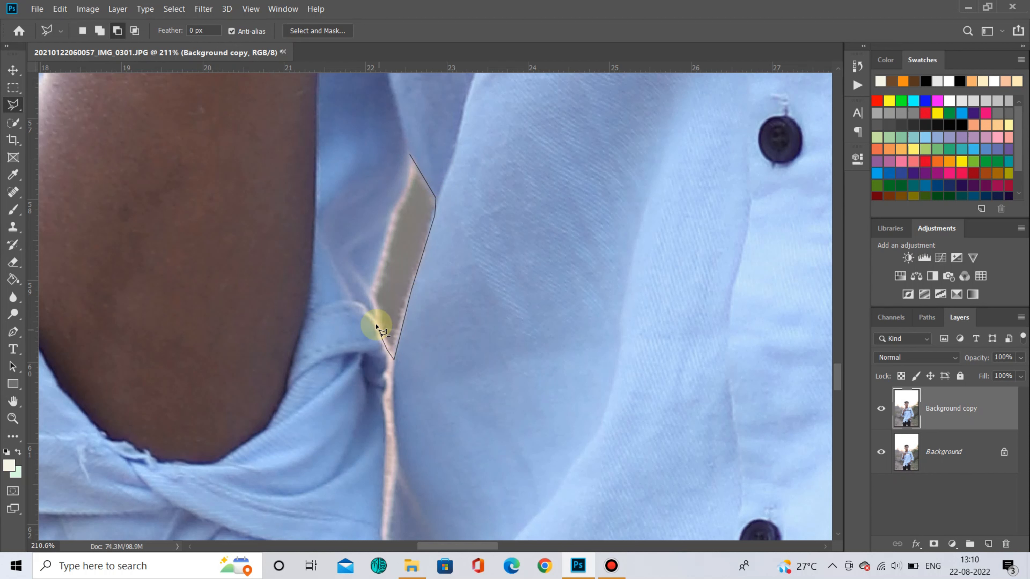
pyautogui.click(370, 294)
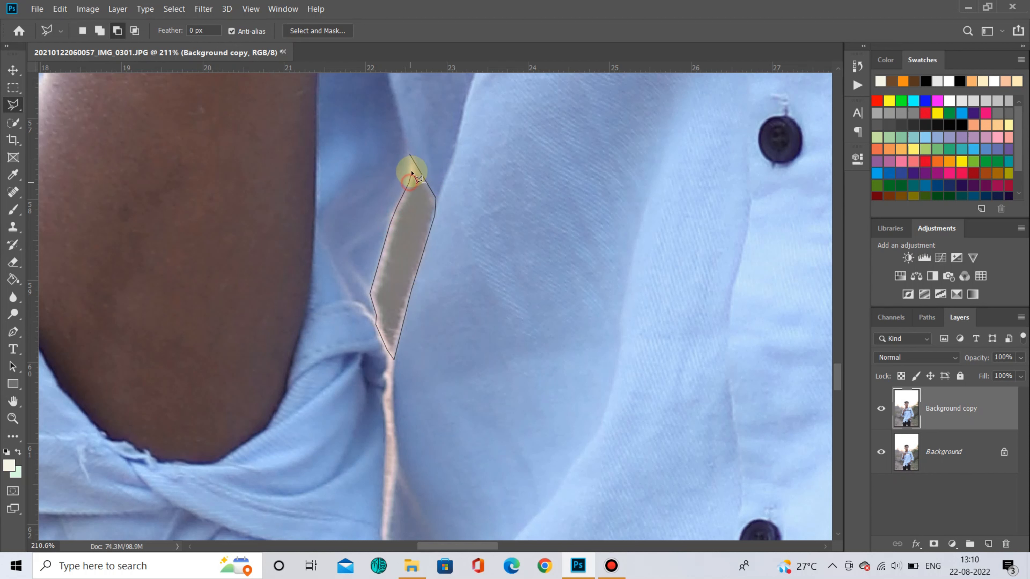
pyautogui.click(409, 155)
# - Subtract the background gap between the shirt and the forearm above the watch from the selection
pyautogui.scroll(-6, 400, 172)
pyautogui.hscroll(8, 396, 239)
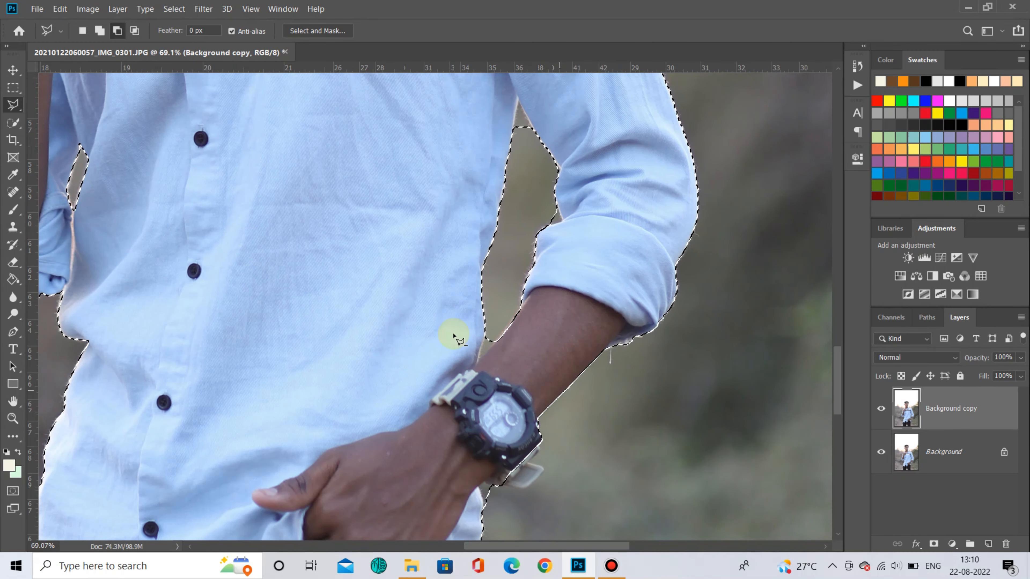
pyautogui.scroll(6, 485, 344)
pyautogui.click(470, 356)
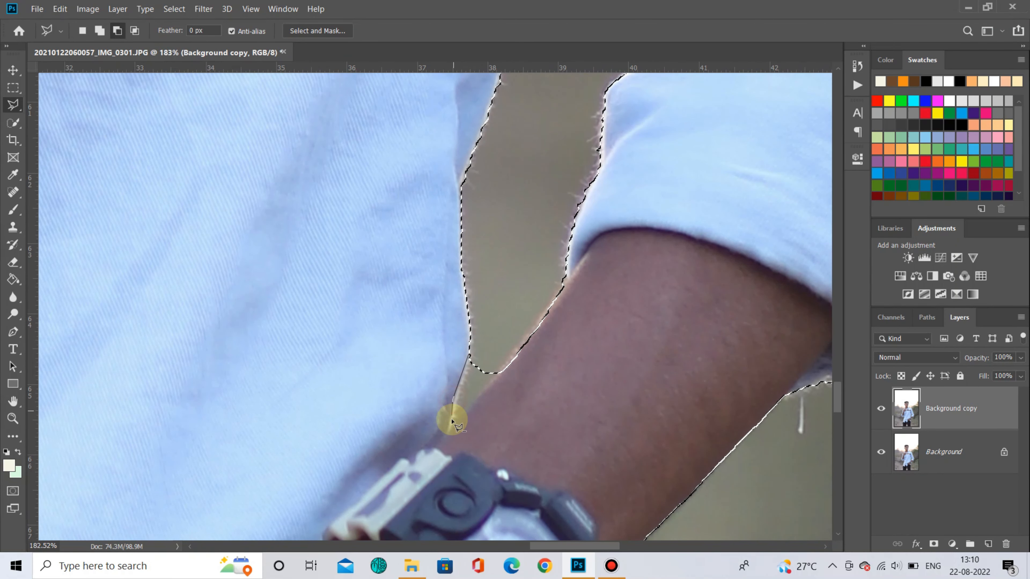
pyautogui.click(449, 433)
pyautogui.click(505, 367)
pyautogui.click(497, 332)
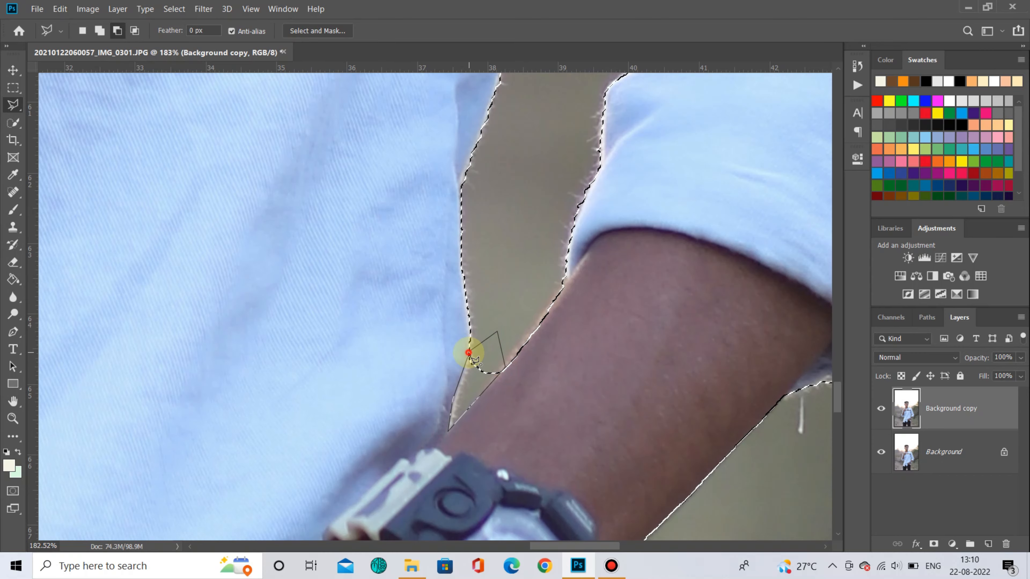
pyautogui.click(468, 353)
# - Try to subtract a polygon around the watch strap from the selection
pyautogui.scroll(-8, 466, 351)
pyautogui.scroll(3, 533, 358)
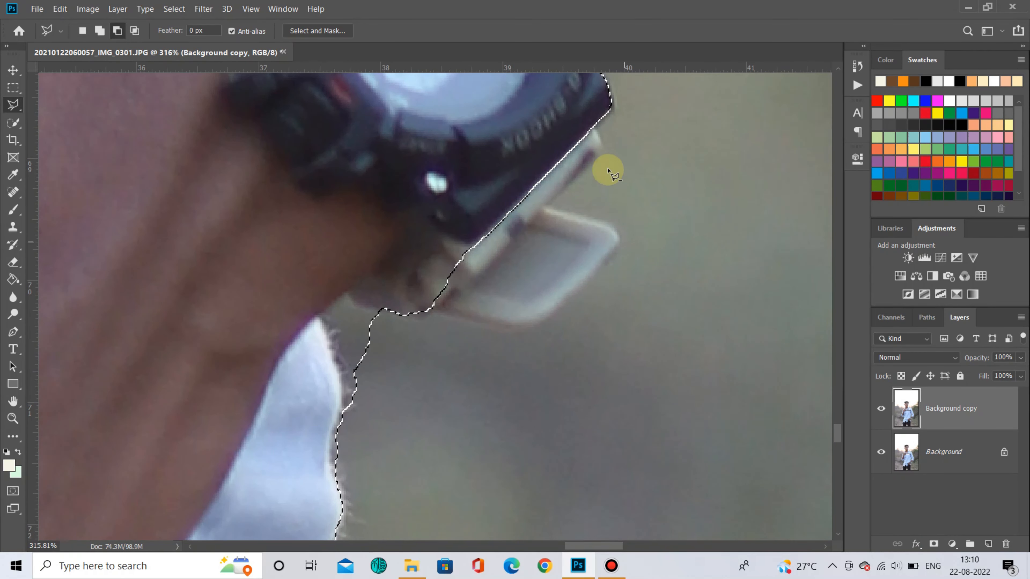
pyautogui.click(592, 125)
pyautogui.click(604, 148)
pyautogui.click(545, 204)
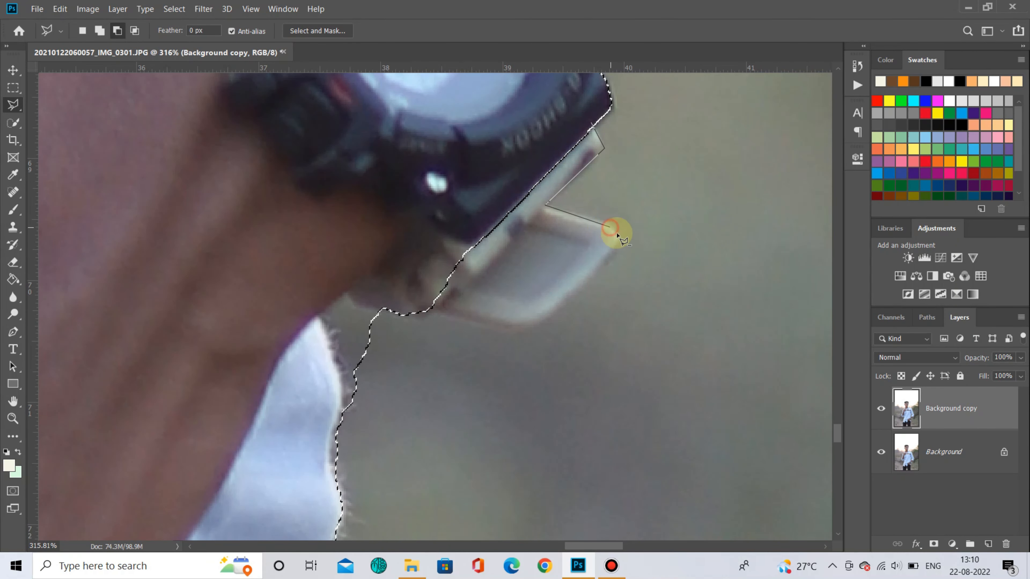
pyautogui.click(541, 324)
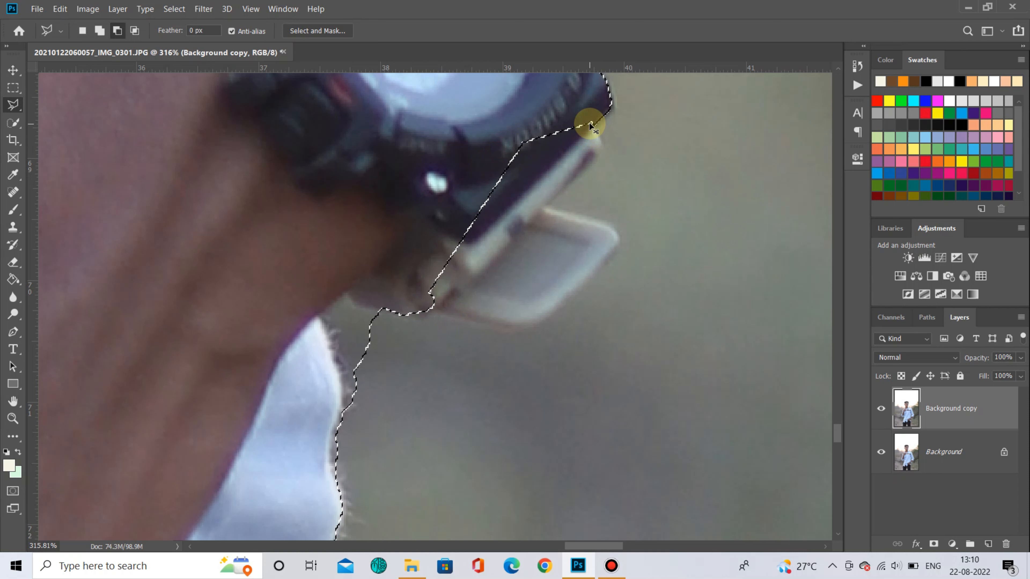
# - Switch to add mode and add the watch strap below the wrist to the selection with a polygon
pyautogui.click(99, 30)
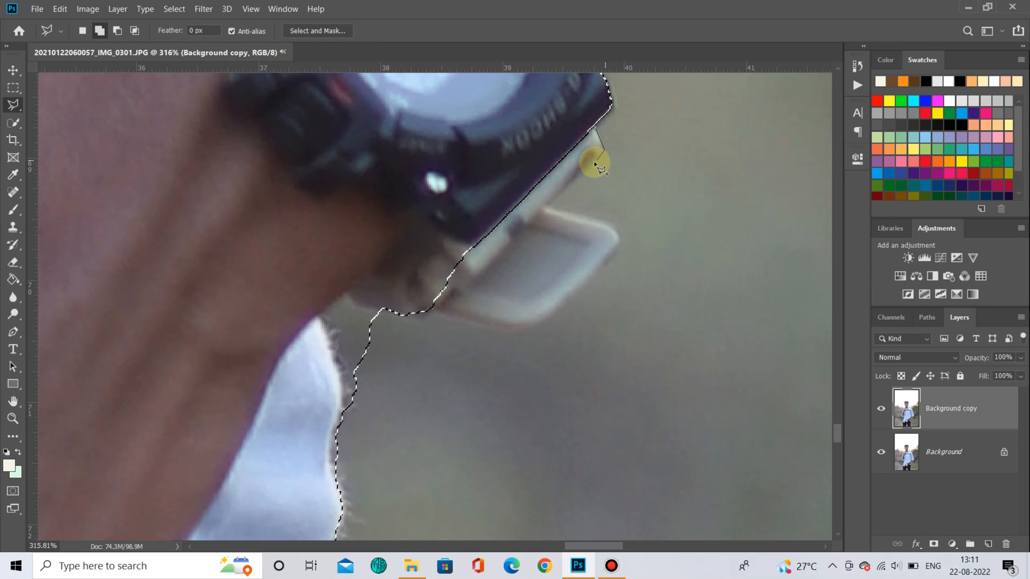
pyautogui.click(614, 256)
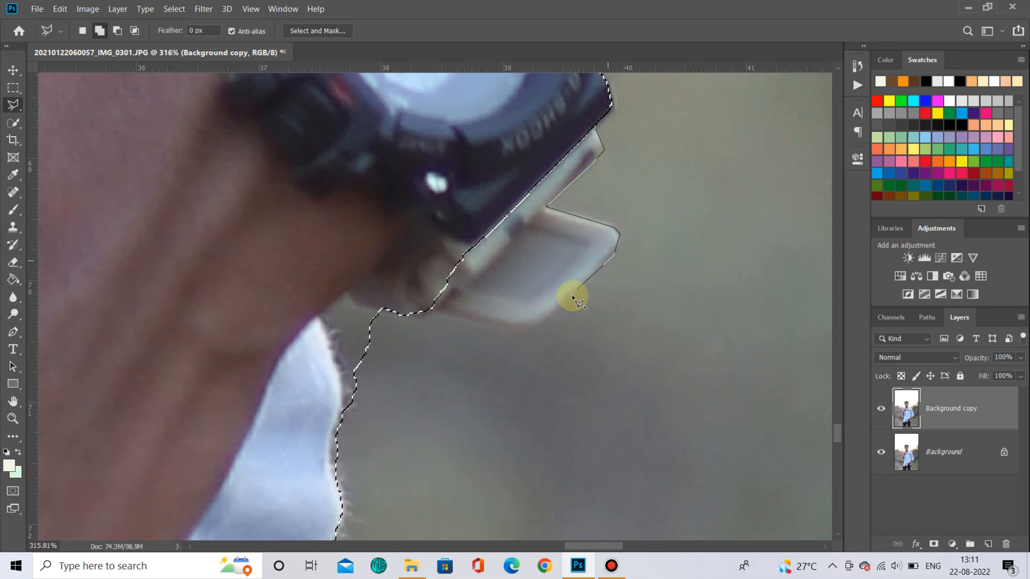
pyautogui.click(558, 312)
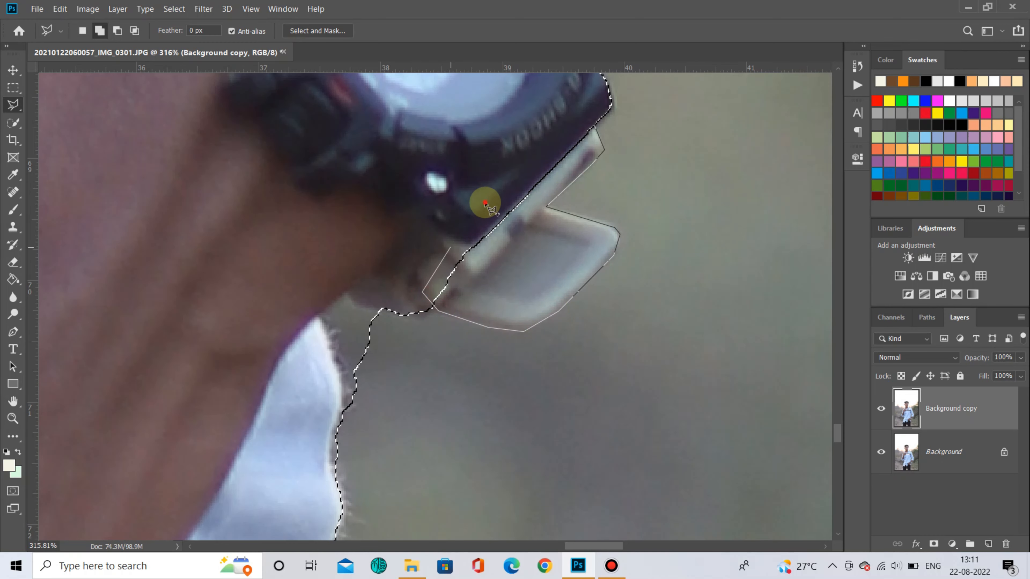
pyautogui.click(594, 106)
# - Add the loose hair strand at the side of the head to the selection with the Polygonal Lasso
pyautogui.scroll(-2, 441, 306)
pyautogui.scroll(3, 367, 343)
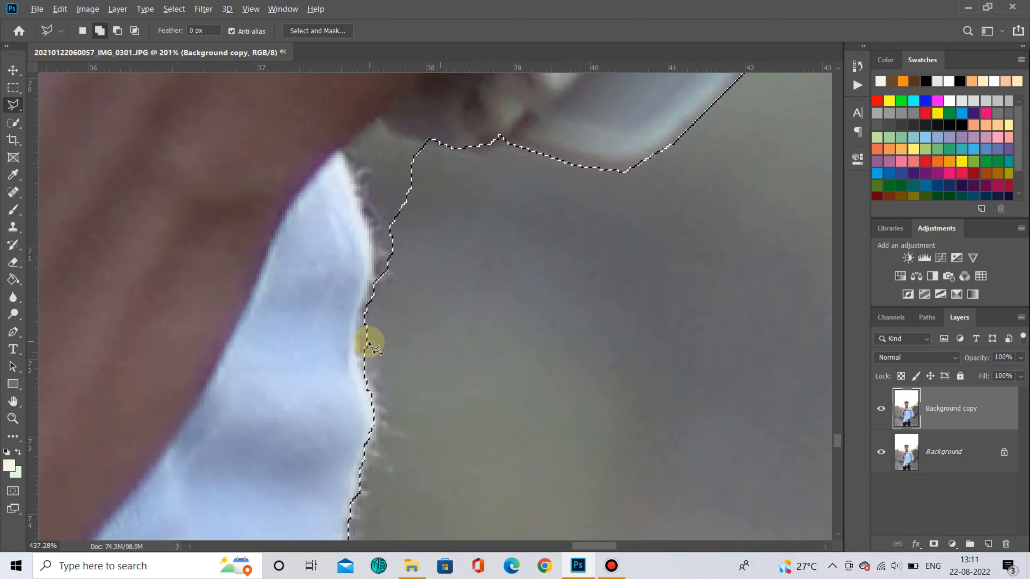
pyautogui.scroll(-10, 368, 343)
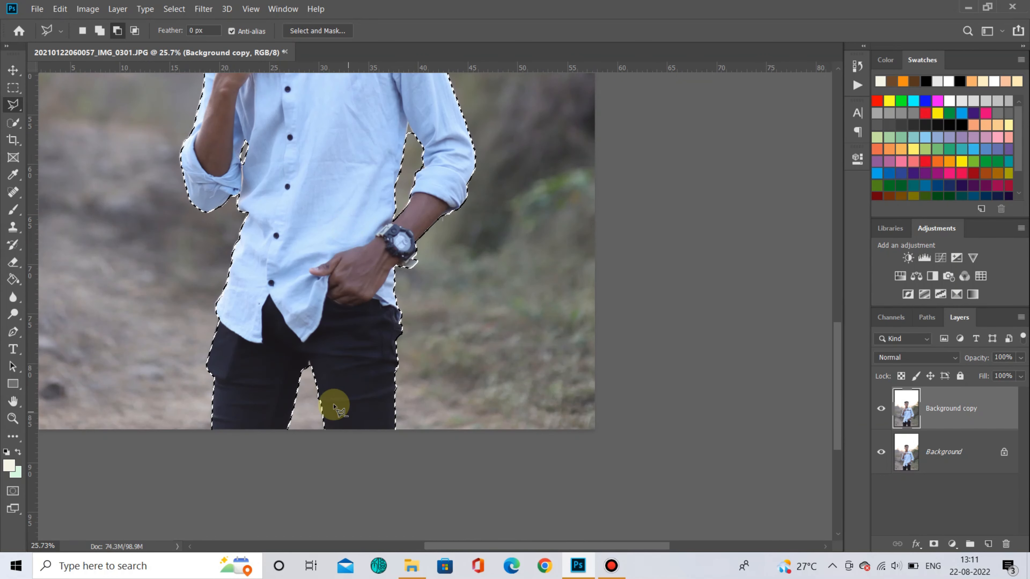
pyautogui.scroll(5, 374, 207)
pyautogui.scroll(4, 362, 239)
pyautogui.scroll(6, 388, 229)
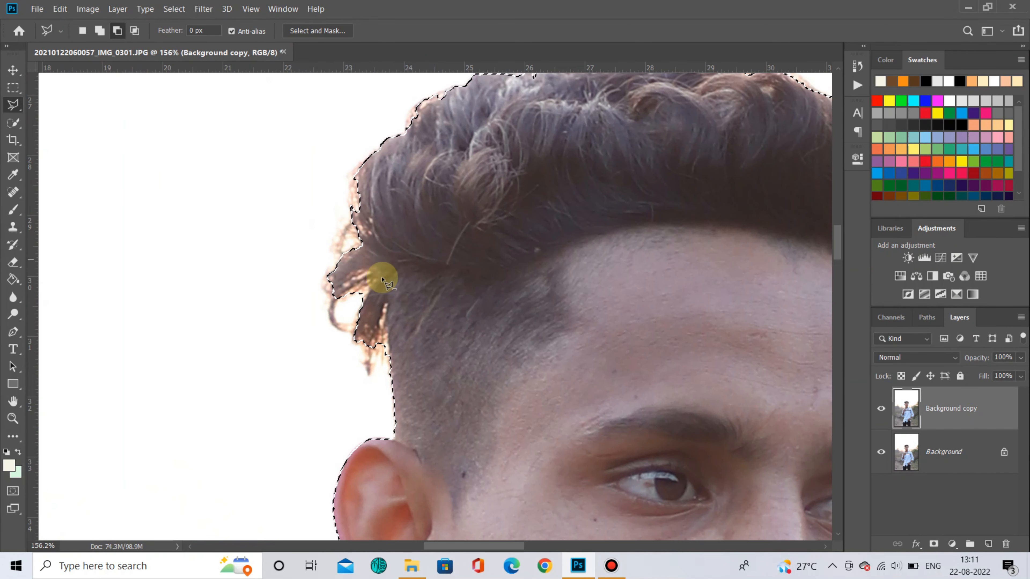
pyautogui.click(100, 31)
pyautogui.click(320, 264)
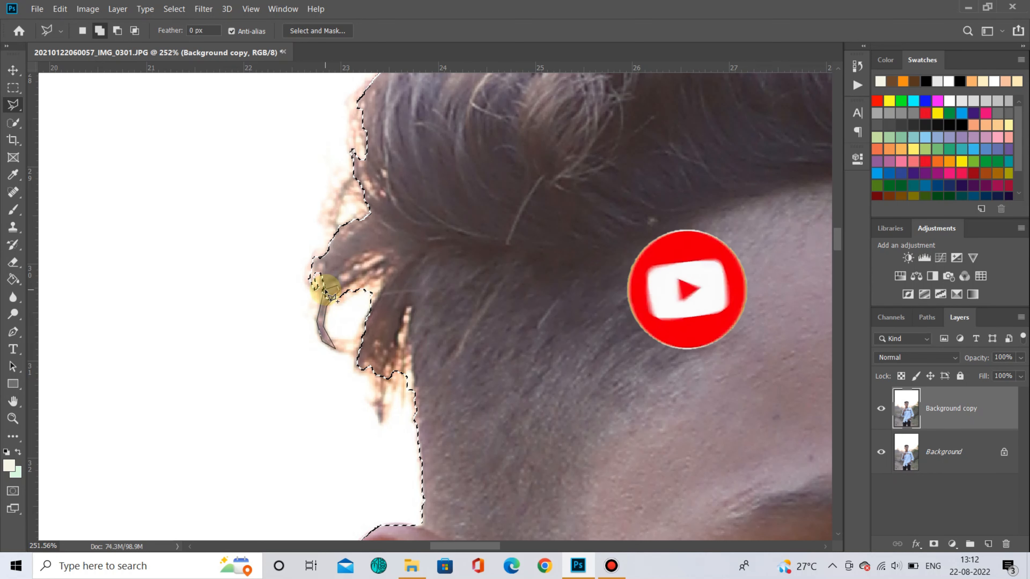
pyautogui.click(324, 286)
# - Switch to subtract mode and remove the background sliver along the chin's edge from the selection
pyautogui.scroll(-8, 382, 366)
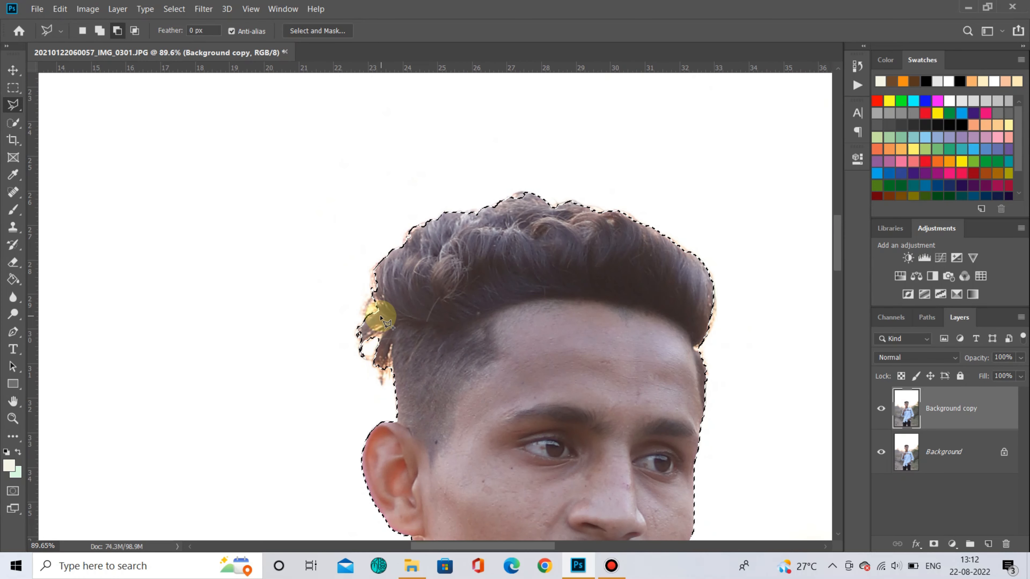
pyautogui.hscroll(4, 486, 308)
pyautogui.scroll(9, 570, 320)
pyautogui.scroll(3, 544, 363)
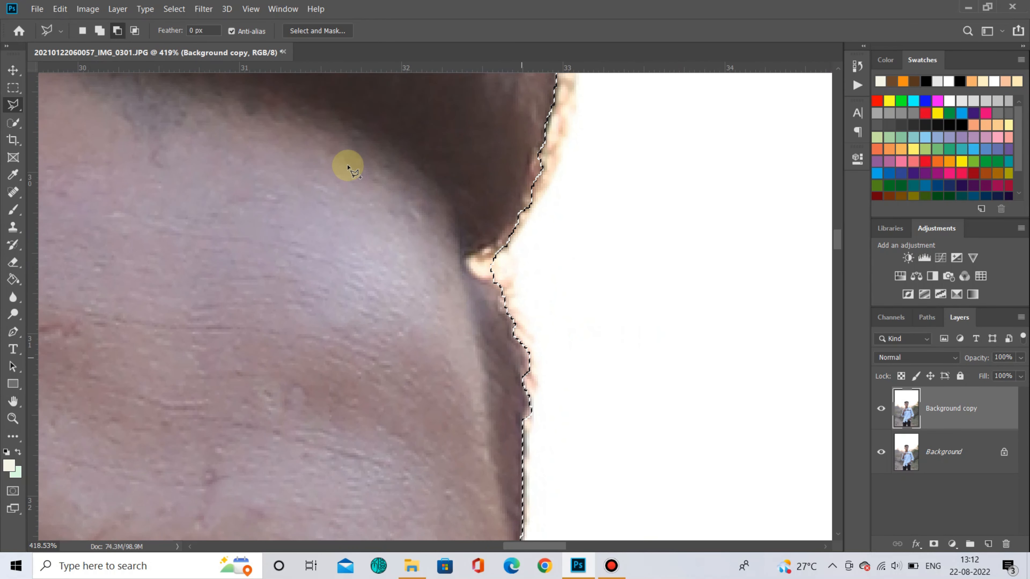
pyautogui.click(117, 30)
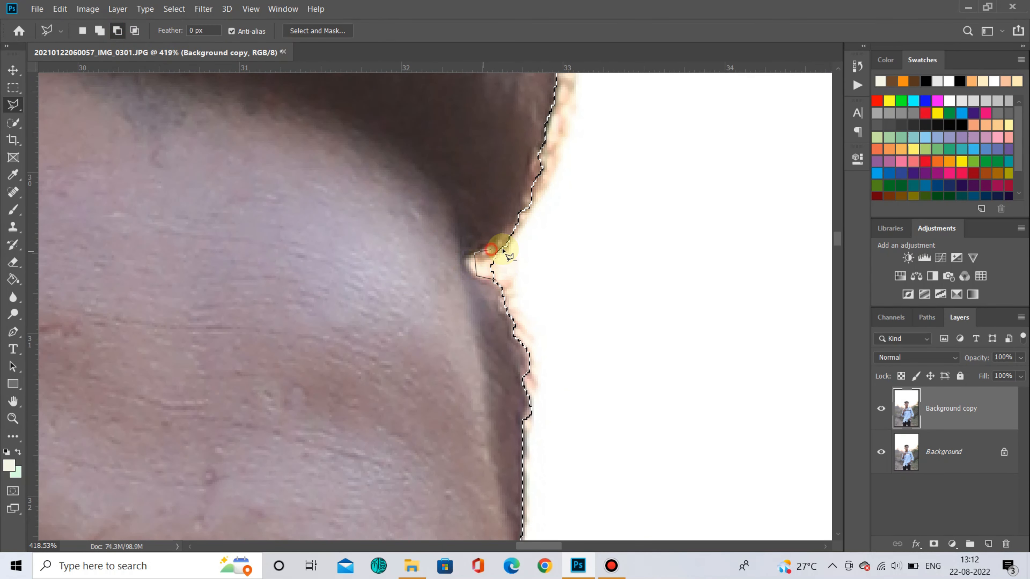
pyautogui.scroll(-6, 495, 279)
pyautogui.scroll(8, 483, 295)
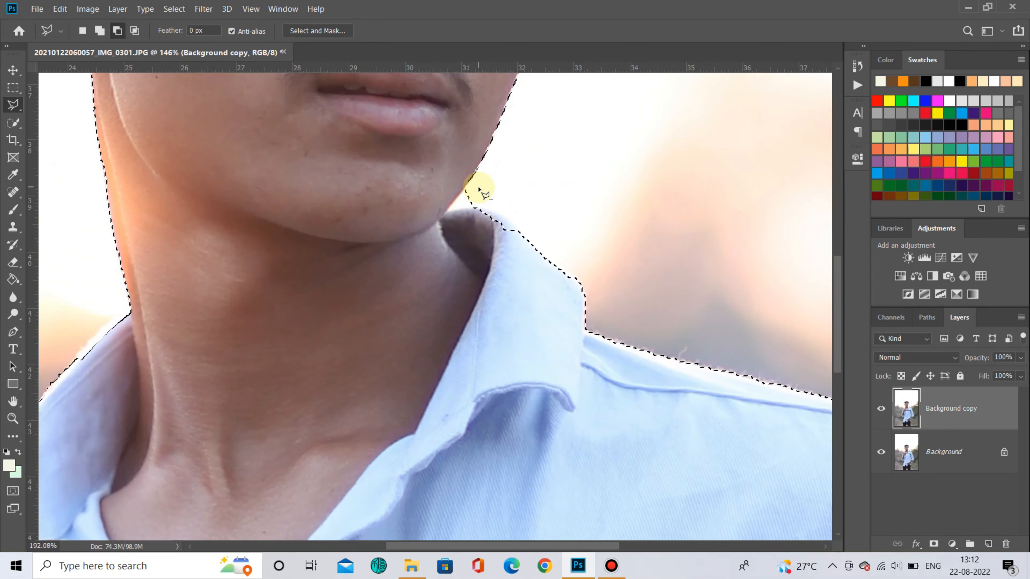
pyautogui.click(376, 239)
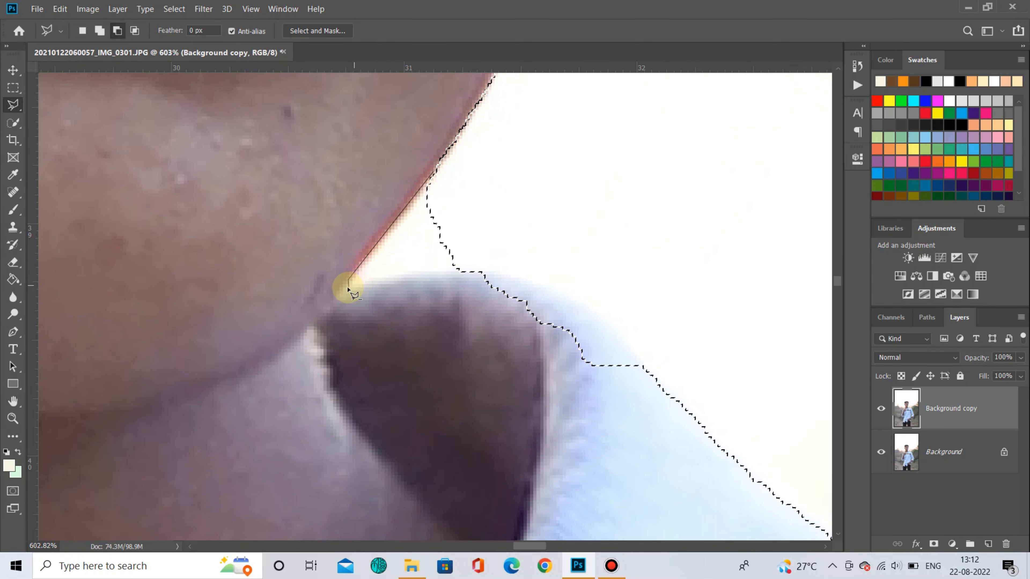
pyautogui.click(432, 170)
pyautogui.hscroll(3, 413, 219)
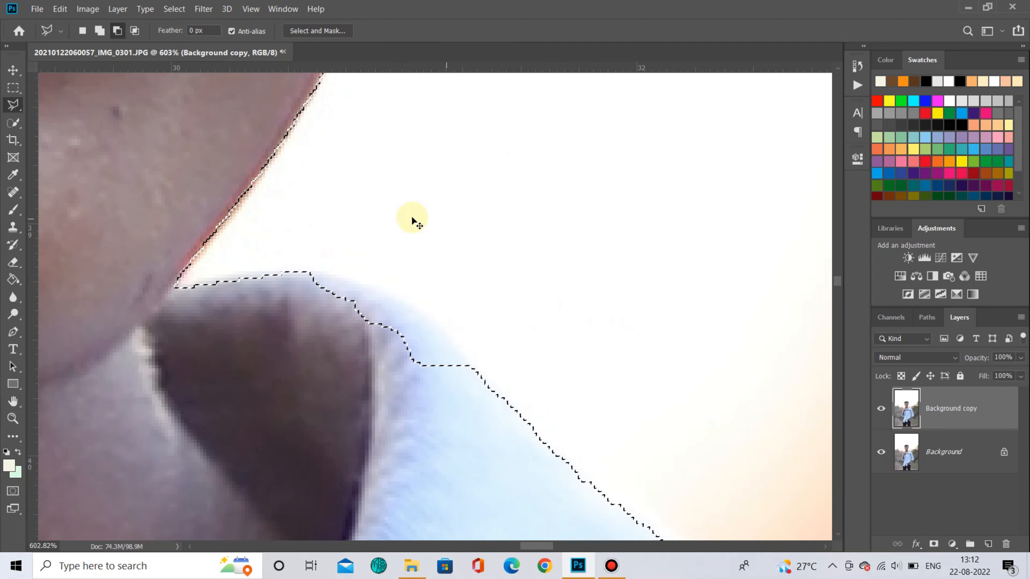
# - Switch to add mode and add the collar edge below the chin to the selection with a polygon
pyautogui.click(99, 31)
pyautogui.click(306, 270)
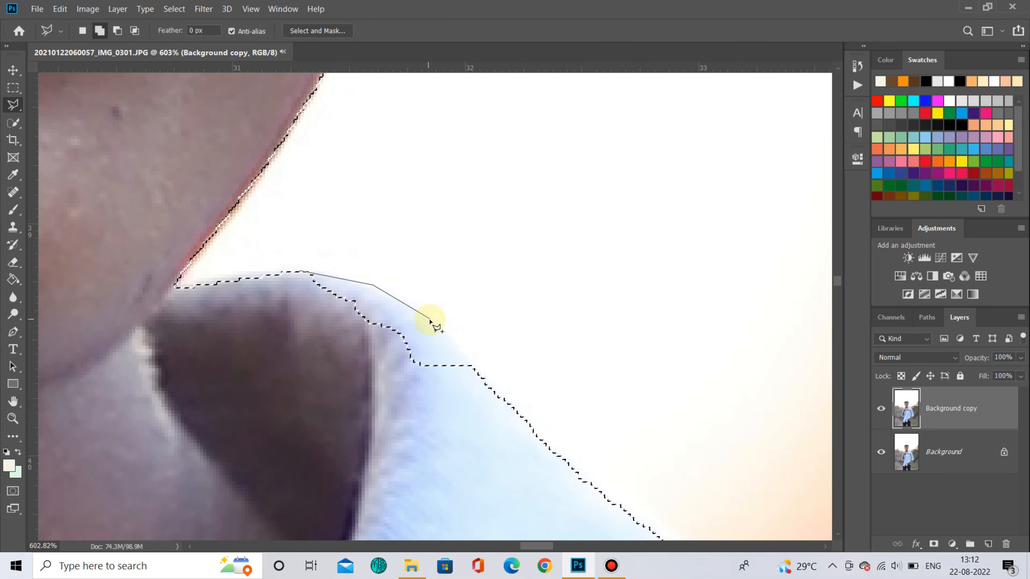
pyautogui.click(431, 320)
pyautogui.click(473, 360)
pyautogui.click(462, 397)
pyautogui.click(386, 385)
pyautogui.click(303, 272)
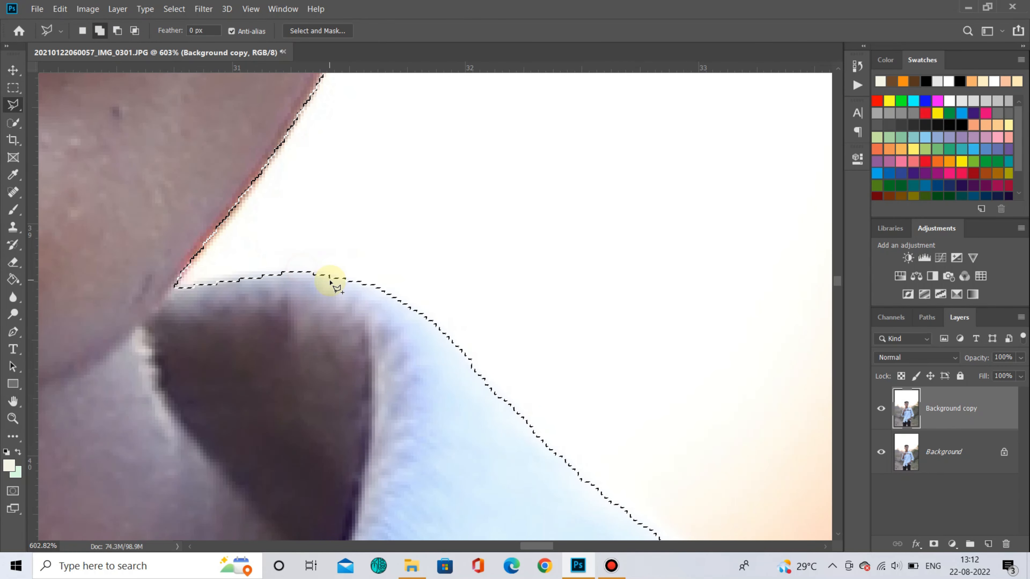
# - Switch to subtract mode and remove a small background notch along the collar edge from the selection with a polygon
pyautogui.scroll(-10, 333, 281)
pyautogui.scroll(3, 478, 373)
pyautogui.scroll(8, 173, 336)
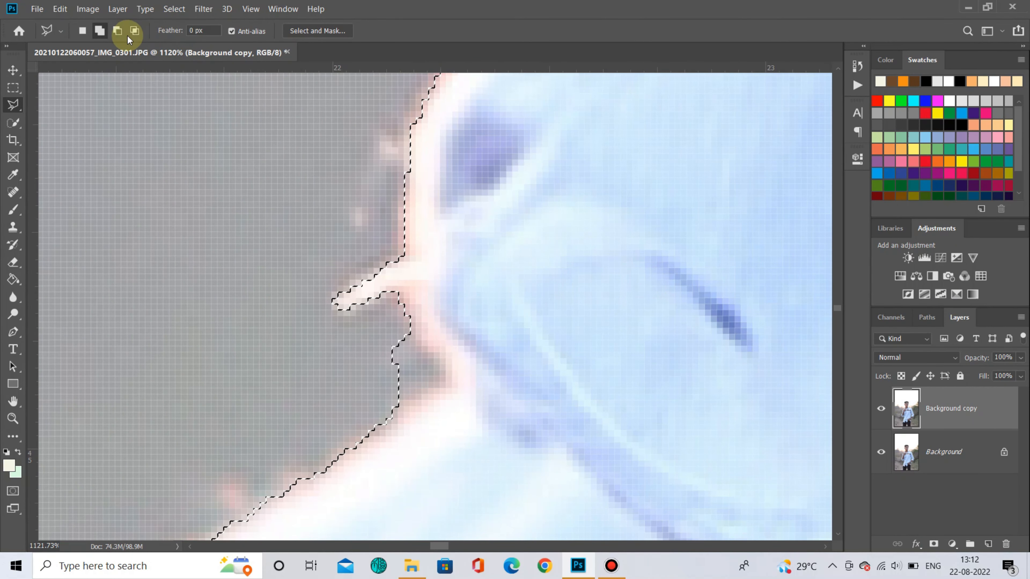
pyautogui.click(119, 32)
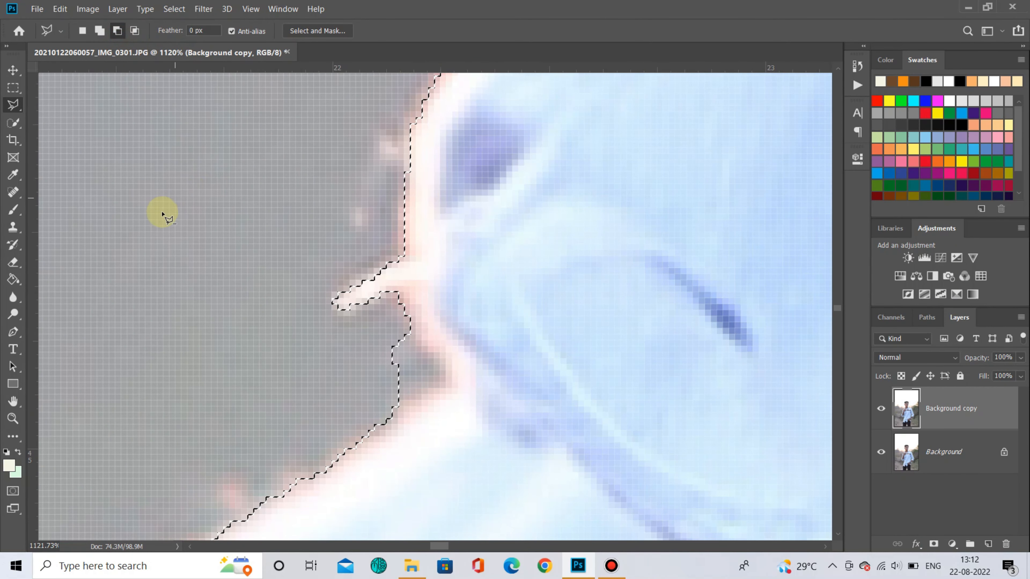
pyautogui.click(382, 291)
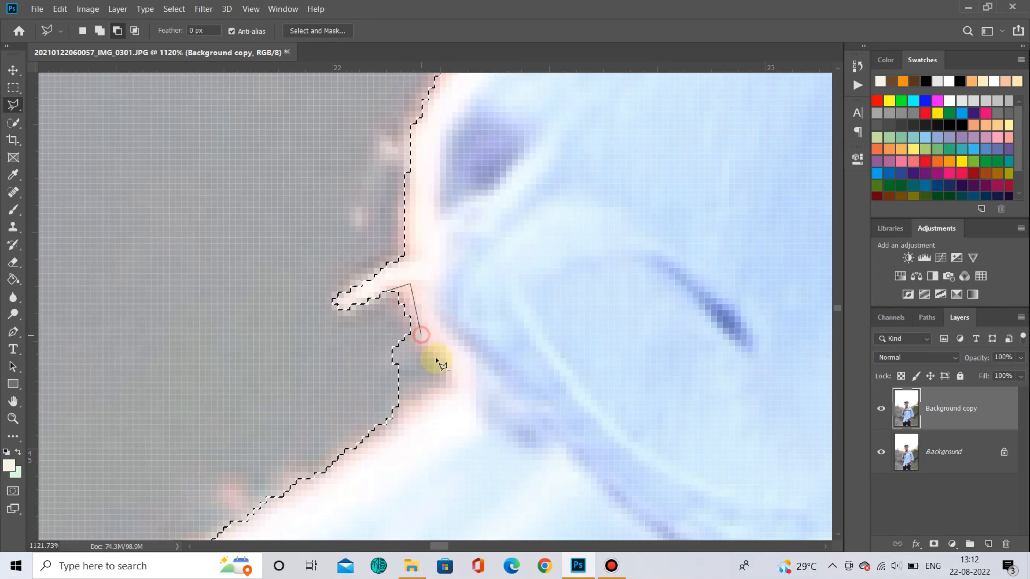
pyautogui.click(382, 292)
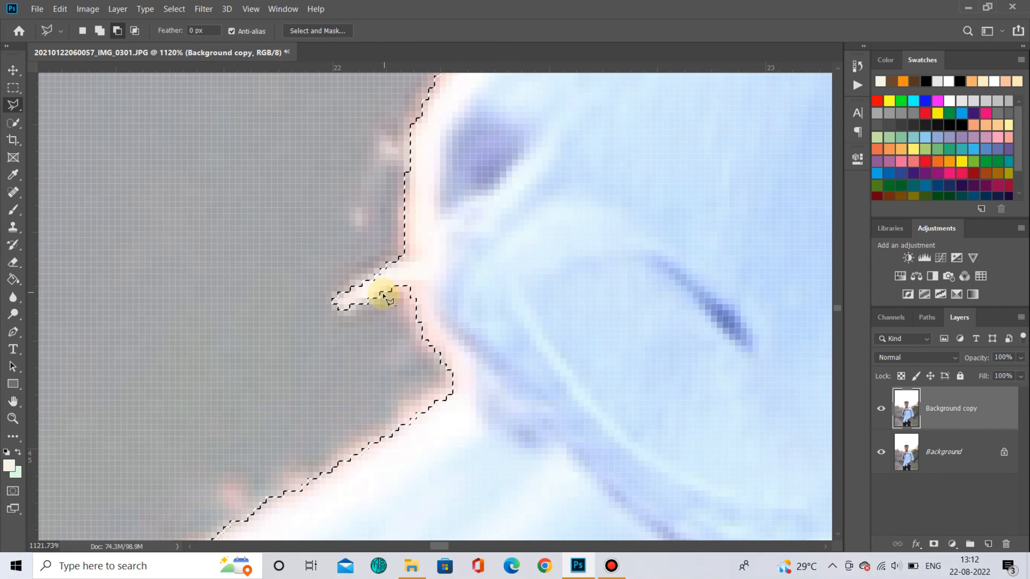
# - Open Select and Mask for the current selection of the man
pyautogui.scroll(-11, 383, 296)
pyautogui.scroll(-8, 382, 301)
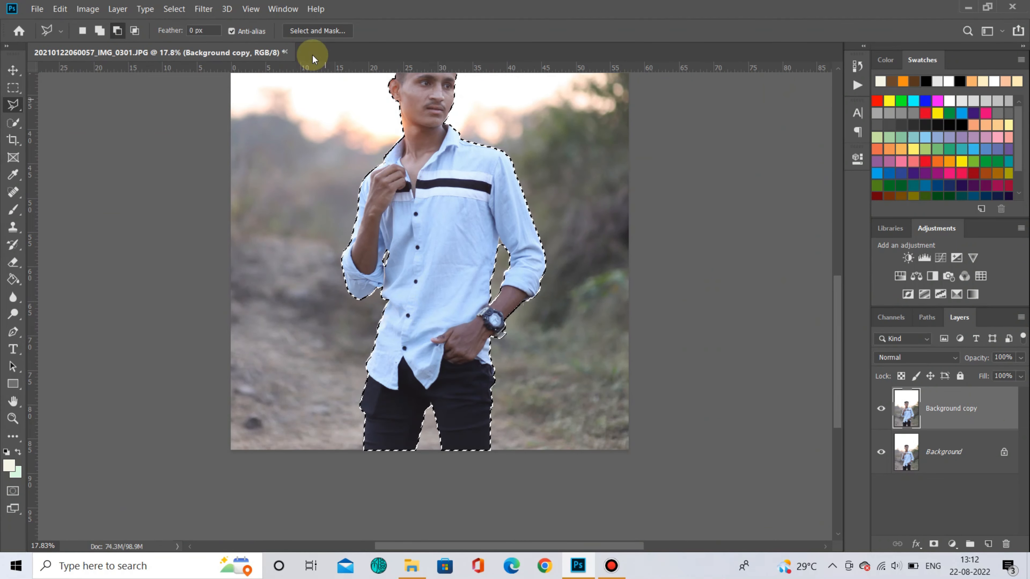
pyautogui.scroll(5, 511, 264)
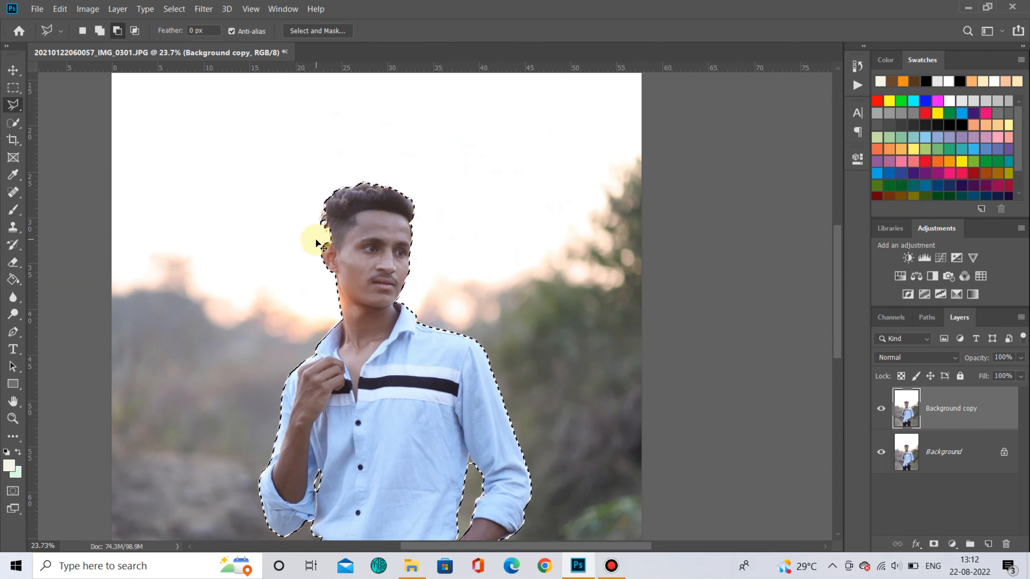
pyautogui.moveTo(375, 400); pyautogui.dragTo(418, 292)
pyautogui.click(309, 31)
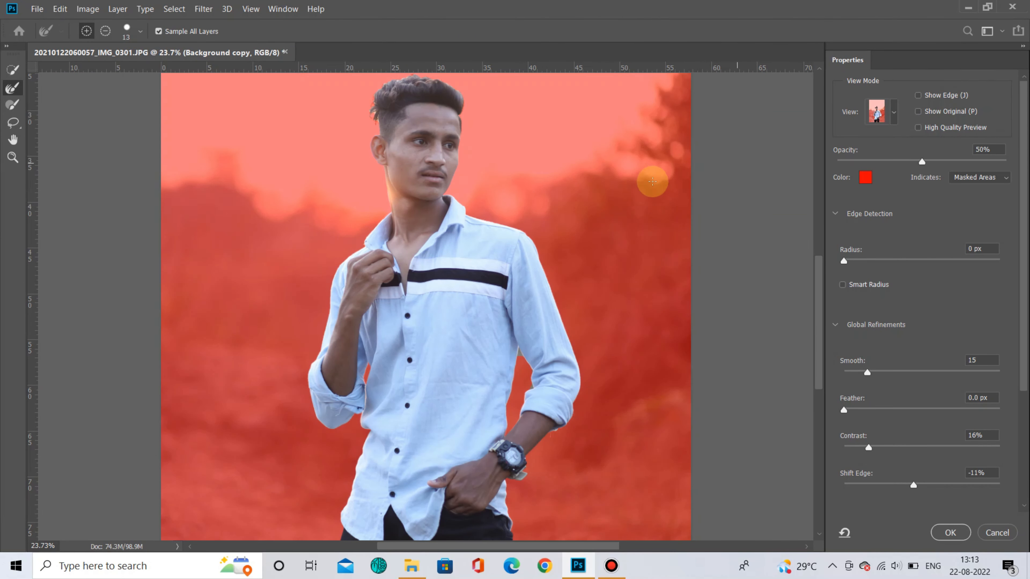
# - Check the view mode options and the global refinement settings in the Select and Mask properties
pyautogui.click(894, 117)
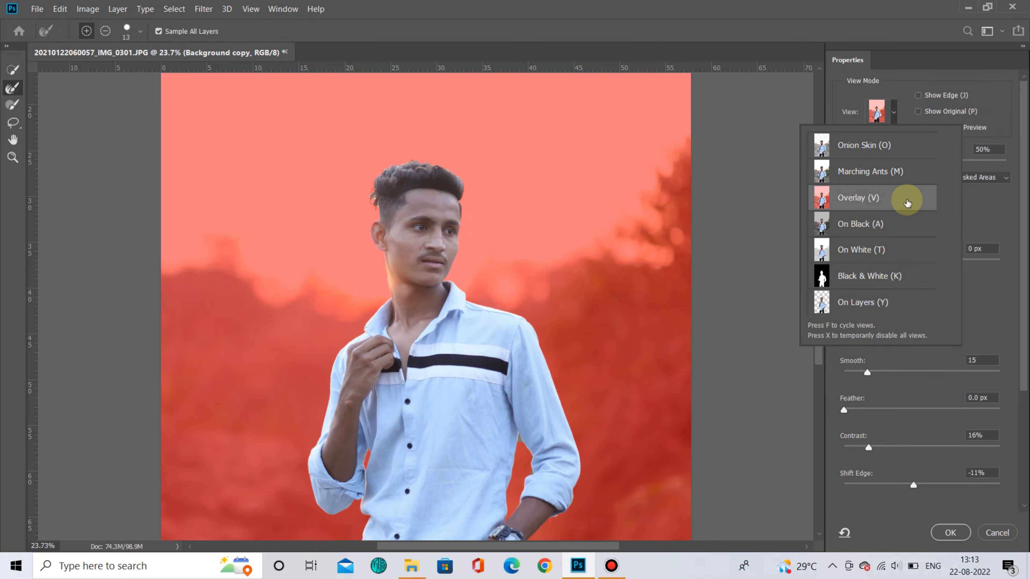
pyautogui.click(994, 225)
pyautogui.scroll(-2, 943, 166)
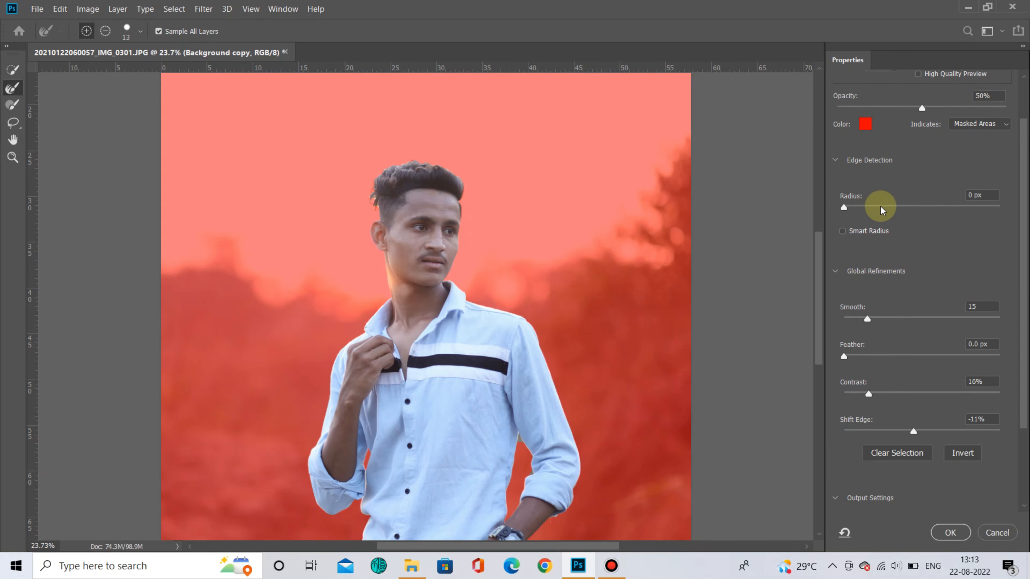
pyautogui.scroll(-2, 854, 269)
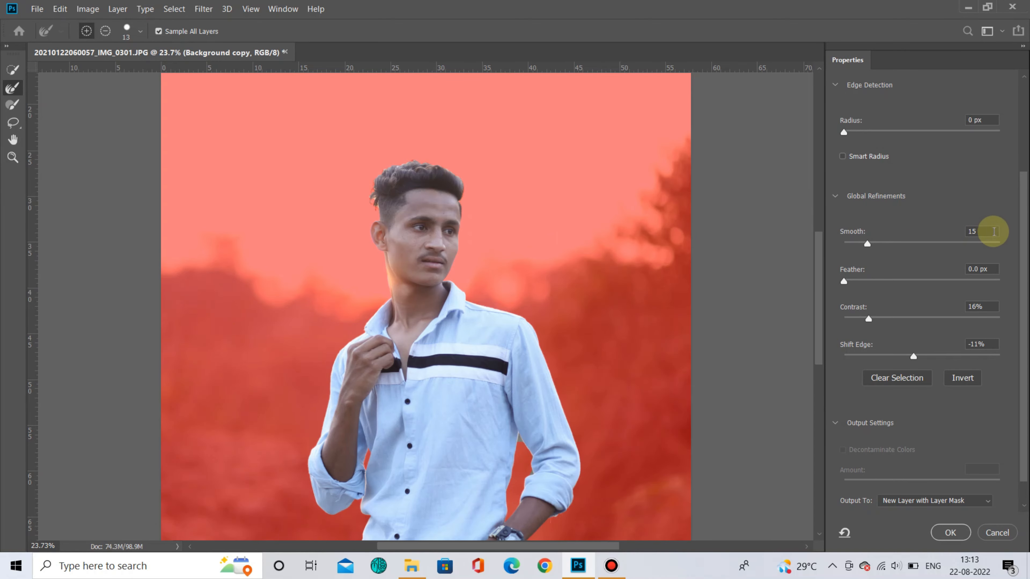
pyautogui.click(993, 231)
# - Try to subtract the loose hair strand beside the ear with the Quick Selection brush
pyautogui.click(11, 158)
pyautogui.moveTo(434, 246); pyautogui.dragTo(515, 292)
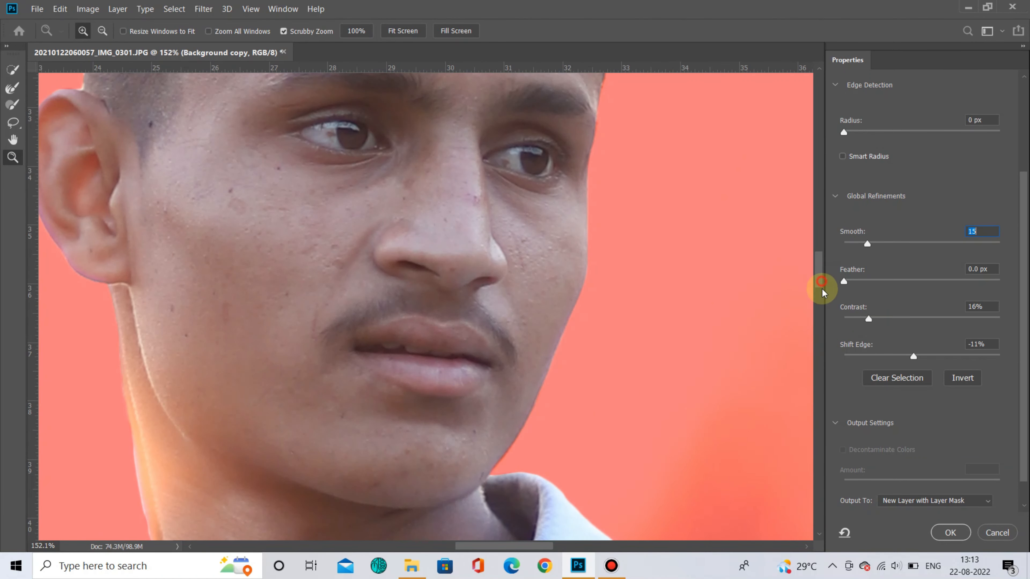
pyautogui.moveTo(821, 281); pyautogui.dragTo(826, 307)
pyautogui.moveTo(741, 271); pyautogui.dragTo(660, 253)
pyautogui.moveTo(651, 102); pyautogui.dragTo(729, 167)
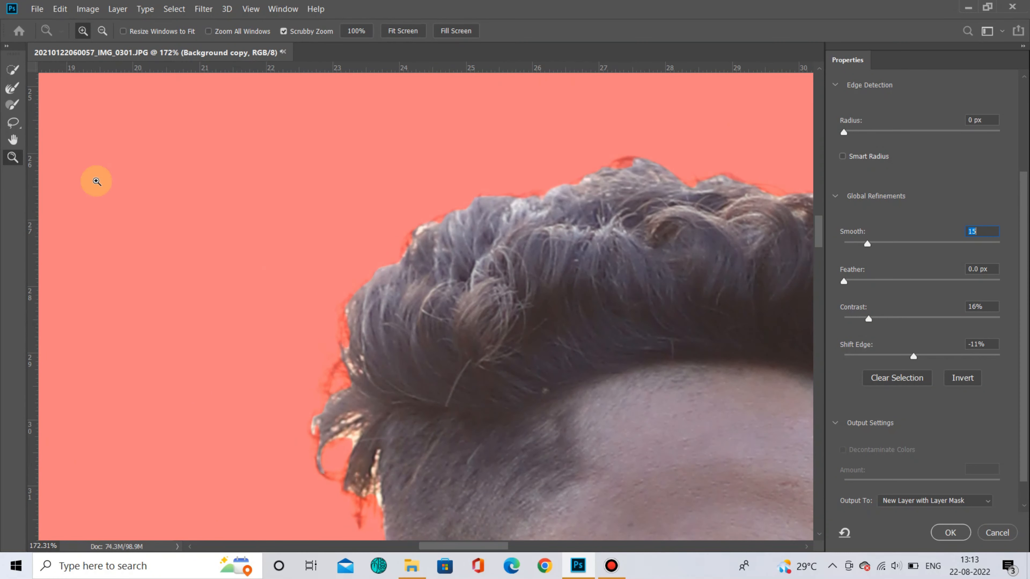
pyautogui.press('w')
pyautogui.moveTo(820, 241); pyautogui.dragTo(822, 252)
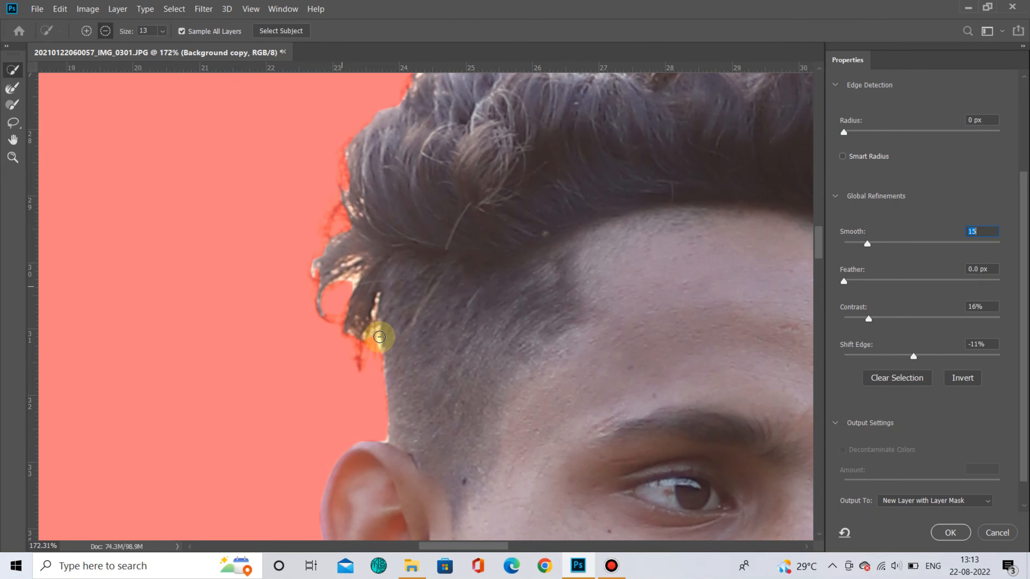
pyautogui.moveTo(379, 336); pyautogui.dragTo(364, 319)
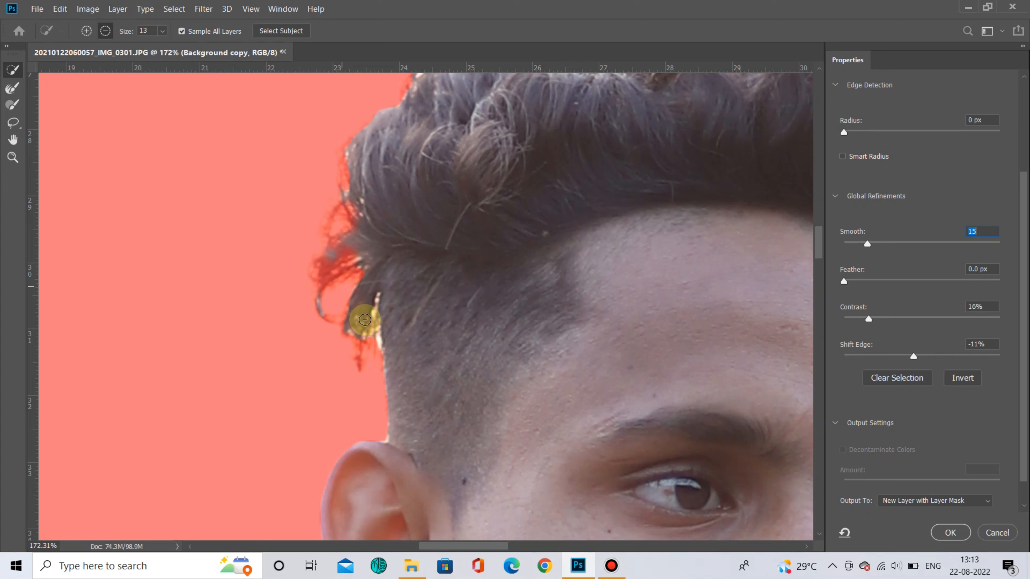
pyautogui.hotkey('ctrl', 'z')
# - Paint with the Refine Edge Brush over the loose hair strand beside the ear
pyautogui.click(13, 87)
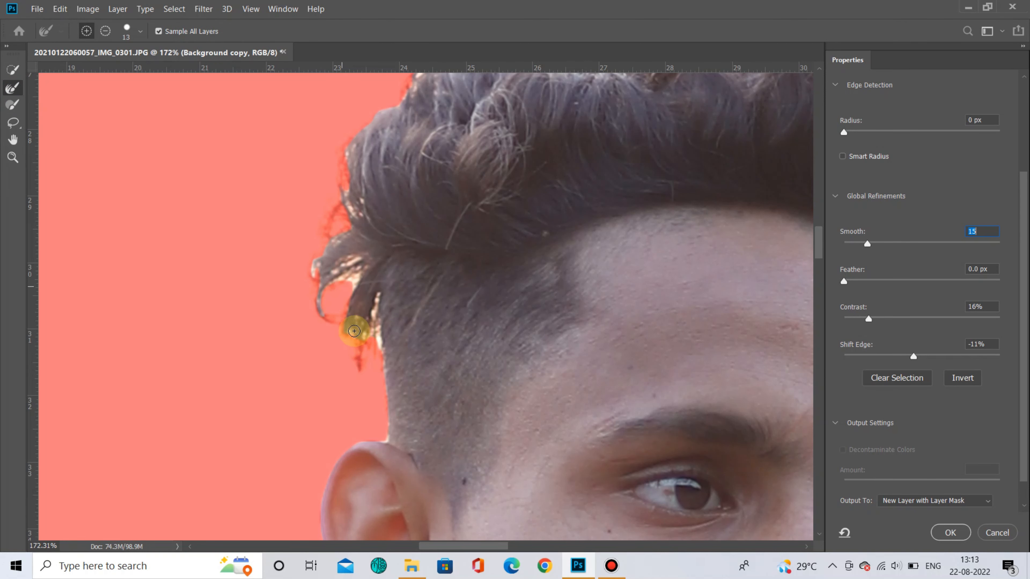
pyautogui.moveTo(374, 328); pyautogui.dragTo(374, 341)
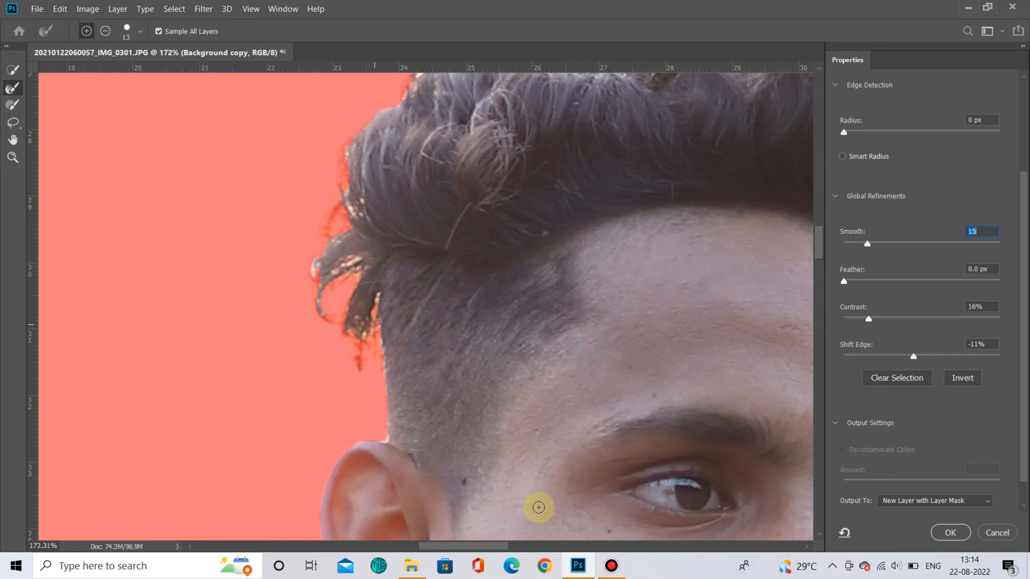
pyautogui.moveTo(495, 547); pyautogui.dragTo(558, 546)
pyautogui.moveTo(820, 250)
pyautogui.mouseDown()
pyautogui.moveTo(819, 230)
pyautogui.moveTo(818, 241)
pyautogui.mouseUp()
# - Output the refined selection to a new layer with layer mask and confirm Select and Mask
pyautogui.click(15, 162)
pyautogui.moveTo(425, 412); pyautogui.dragTo(337, 426)
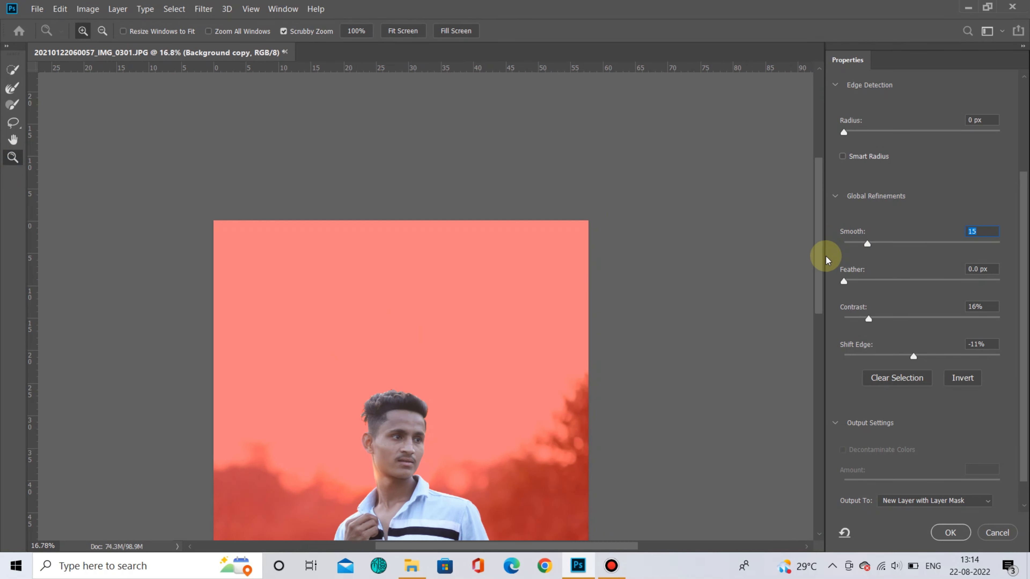
pyautogui.moveTo(820, 255); pyautogui.dragTo(816, 347)
pyautogui.scroll(-2, 922, 432)
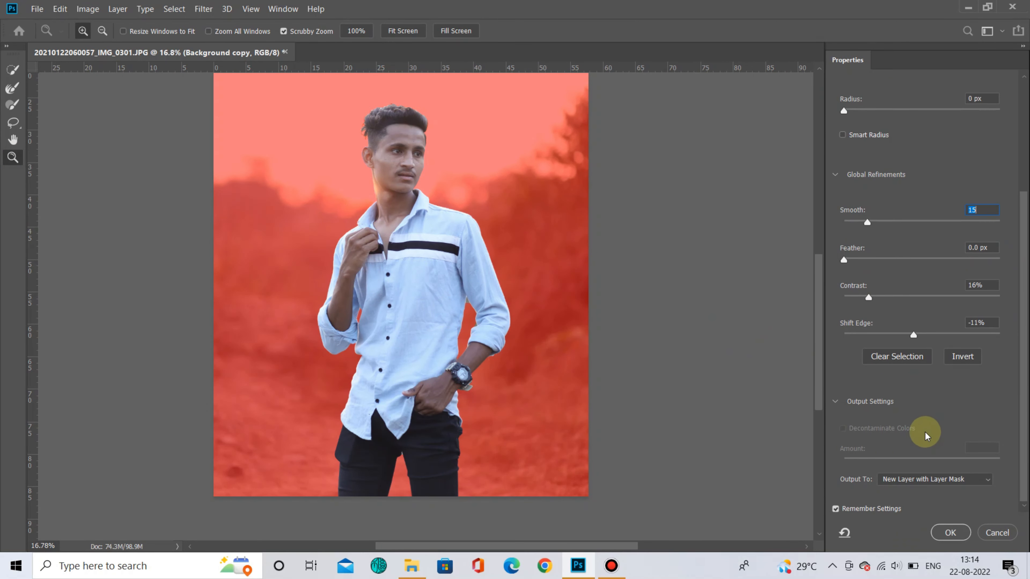
pyautogui.click(835, 396)
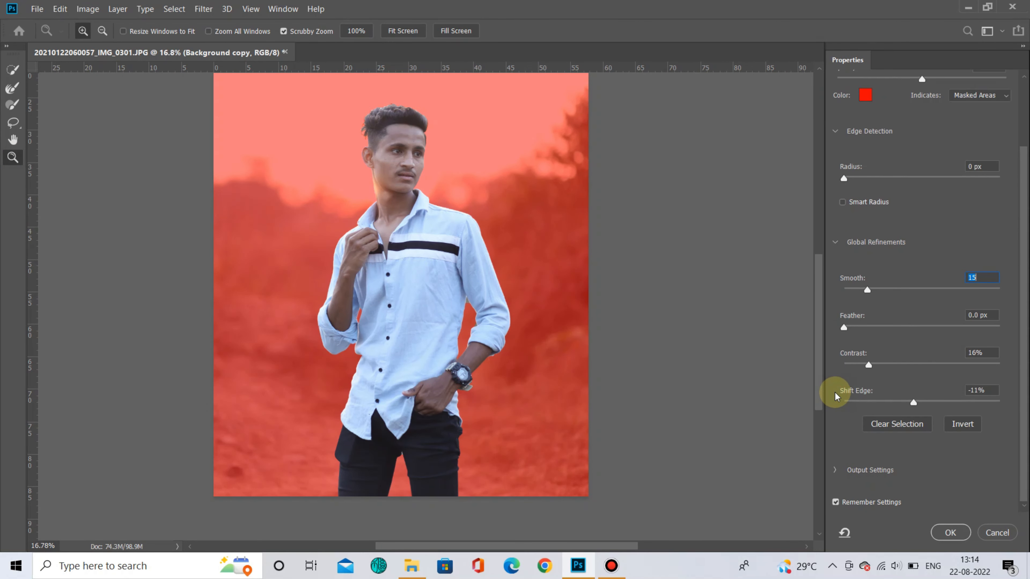
pyautogui.click(835, 470)
pyautogui.click(932, 472)
pyautogui.click(935, 515)
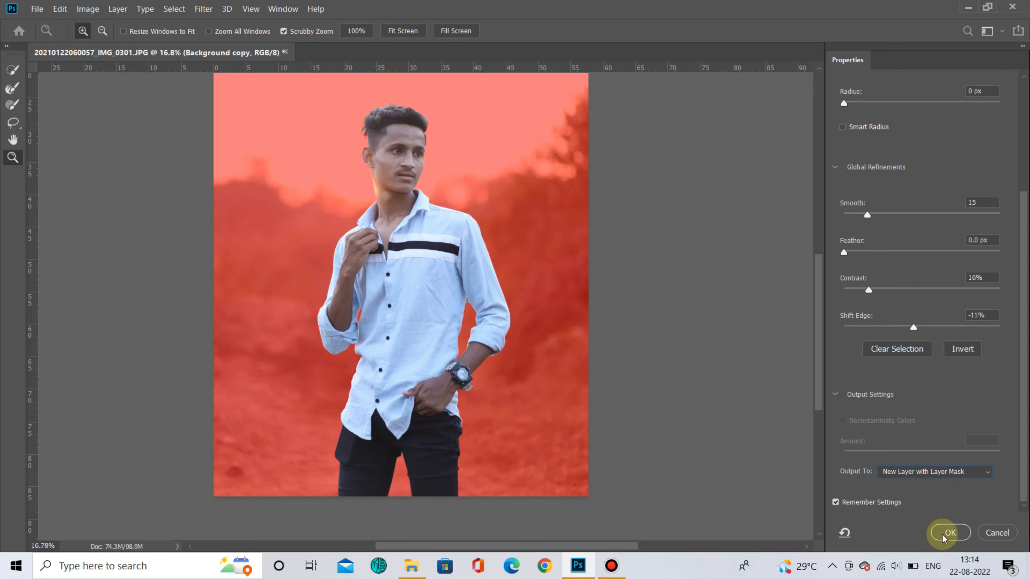
pyautogui.click(934, 532)
pyautogui.scroll(2, 621, 361)
pyautogui.click(881, 492)
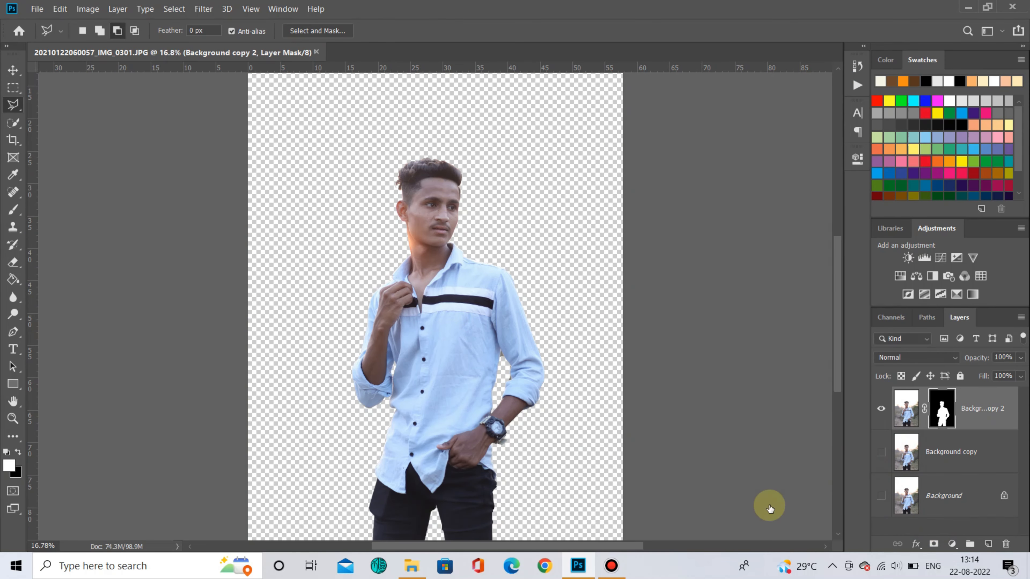
# - Add a new empty layer clipped to the masked cut-out layer
pyautogui.scroll(-2, 482, 412)
pyautogui.click(14, 70)
pyautogui.scroll(15, 611, 152)
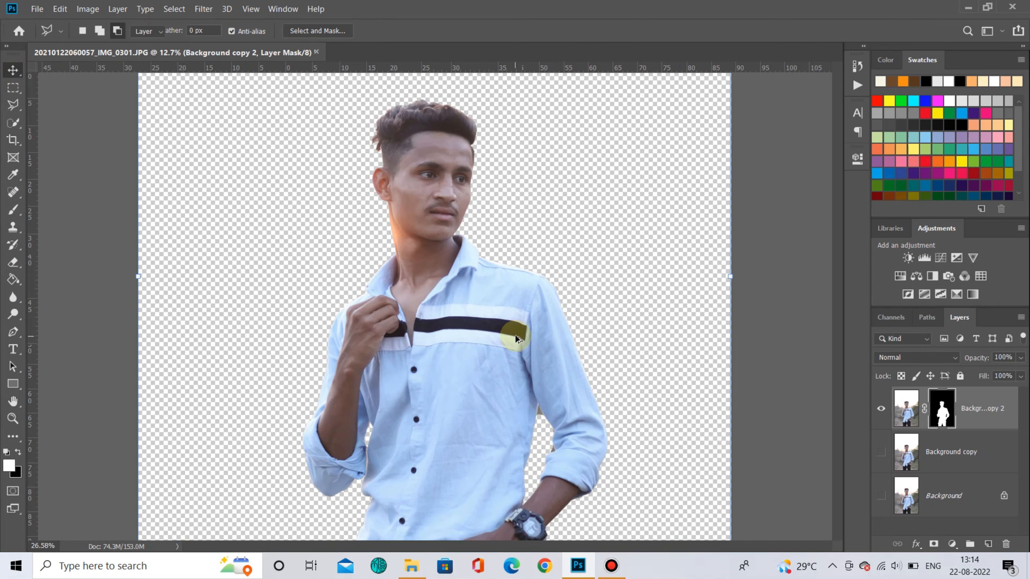
pyautogui.scroll(-10, 646, 209)
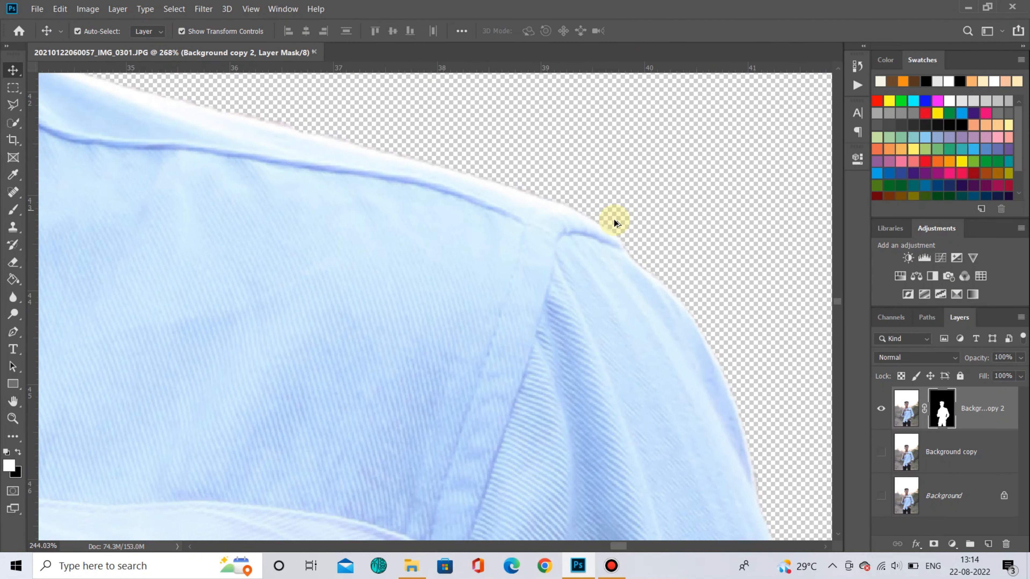
pyautogui.scroll(6, 217, 183)
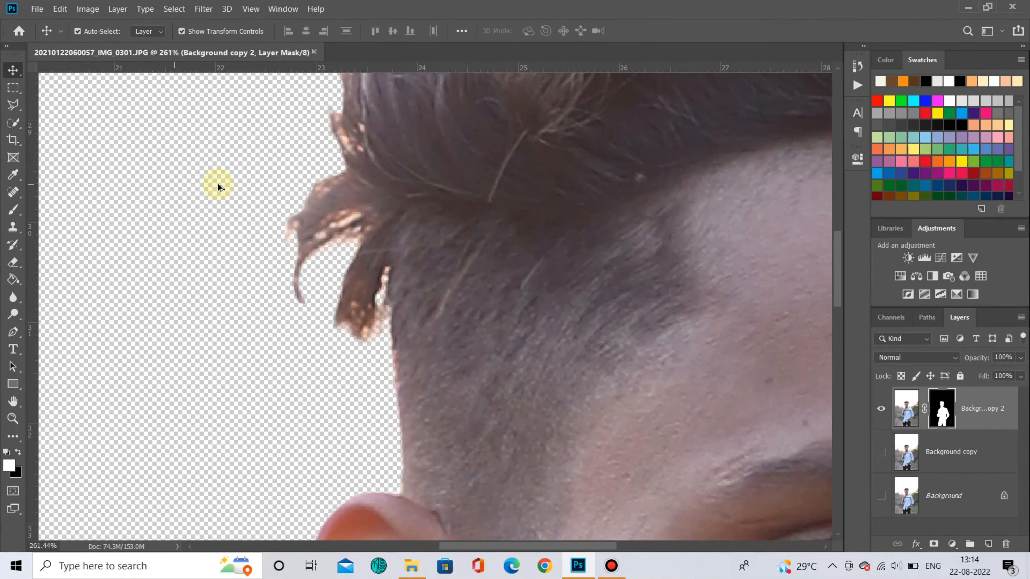
pyautogui.click(994, 544)
pyautogui.keyDown('alt'); pyautogui.click(979, 431); pyautogui.keyUp('alt')
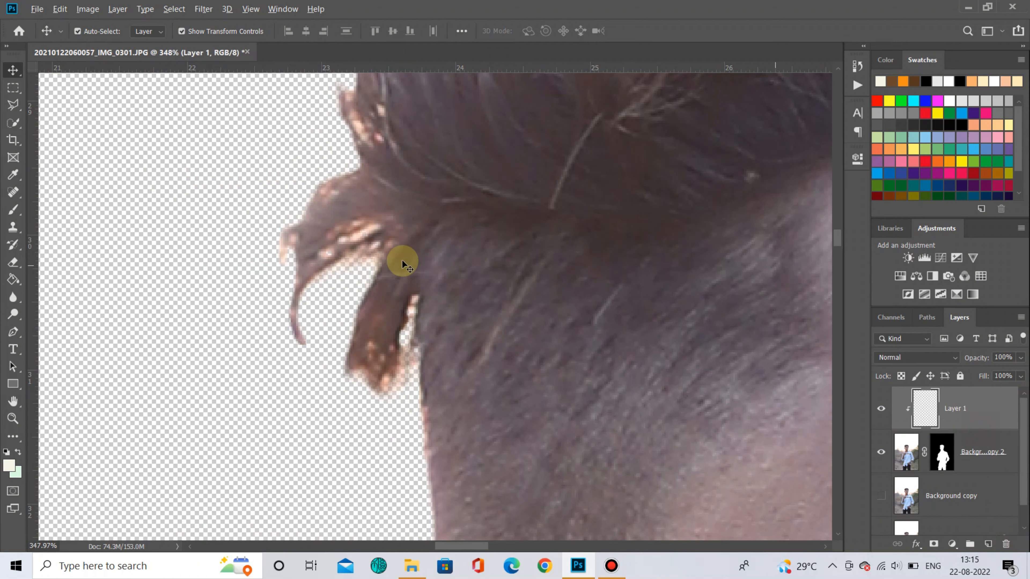
# - Sample the hair colour and paint over the bright hair strand edges on the new layer
pyautogui.press('i')
pyautogui.click(333, 213)
pyautogui.press('b')
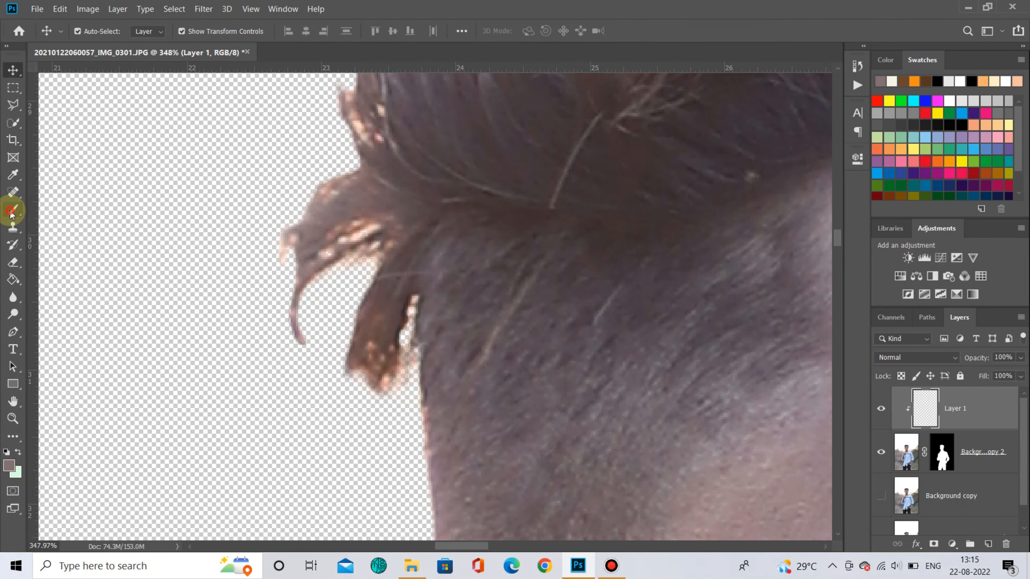
pyautogui.click(317, 230)
pyautogui.moveTo(263, 252)
pyautogui.mouseDown()
pyautogui.moveTo(339, 198)
pyautogui.moveTo(320, 240)
pyautogui.moveTo(341, 243)
pyautogui.mouseUp()
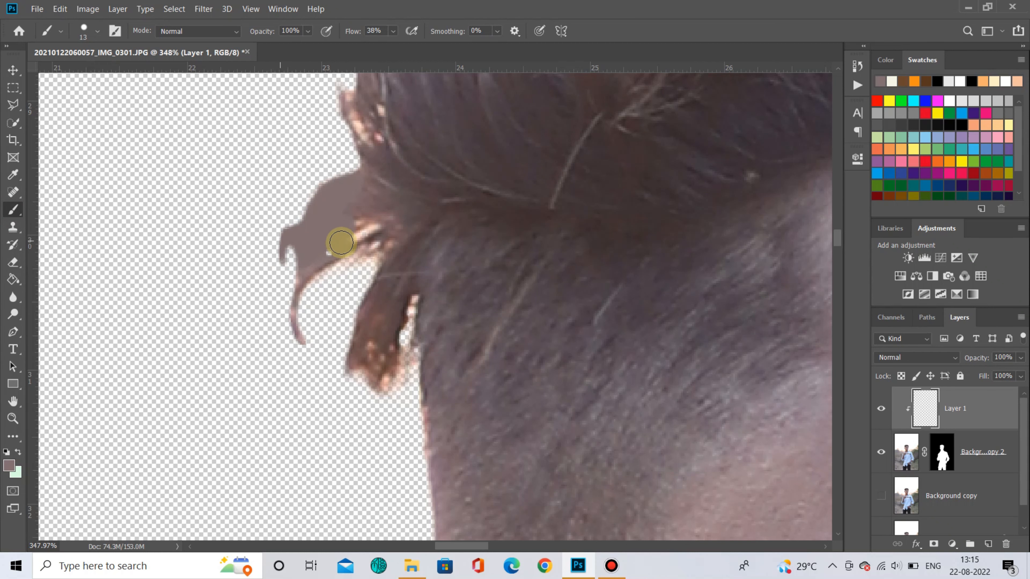
pyautogui.moveTo(355, 358)
pyautogui.mouseDown()
pyautogui.moveTo(388, 359)
pyautogui.moveTo(370, 351)
pyautogui.mouseUp()
pyautogui.scroll(3, 368, 348)
pyautogui.moveTo(382, 234)
pyautogui.mouseDown()
pyautogui.moveTo(358, 258)
pyautogui.moveTo(366, 277)
pyautogui.moveTo(383, 257)
pyautogui.mouseUp()
# - Set the painted layer's blend mode to Color
pyautogui.click(944, 358)
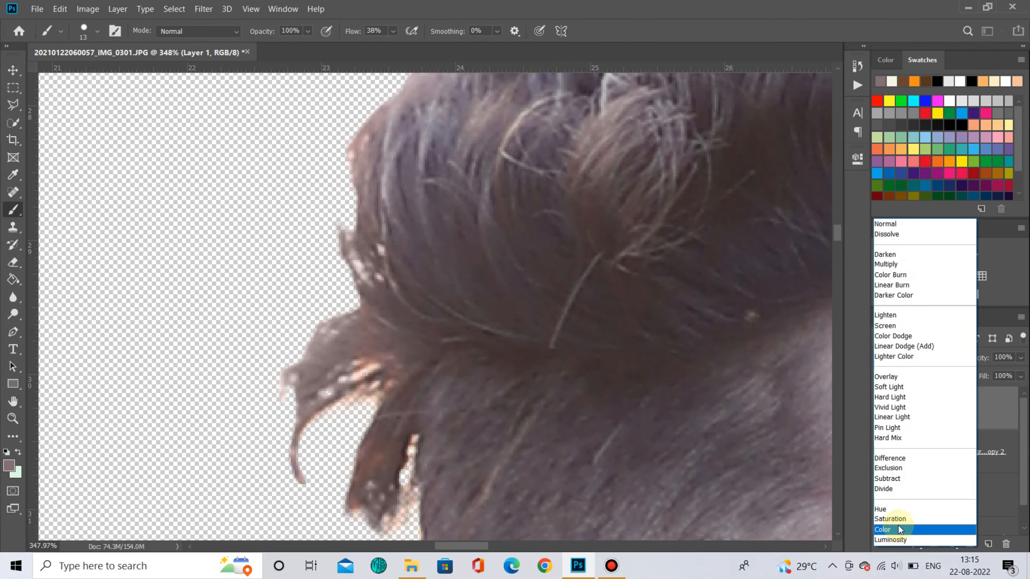
pyautogui.click(898, 529)
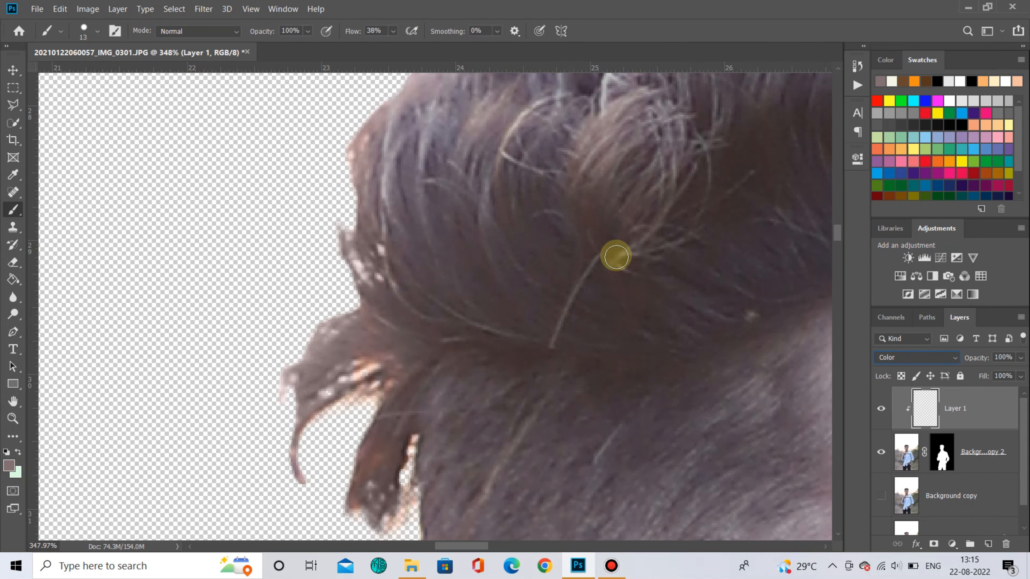
# - Delete the painted colour layer
pyautogui.scroll(-7, 358, 353)
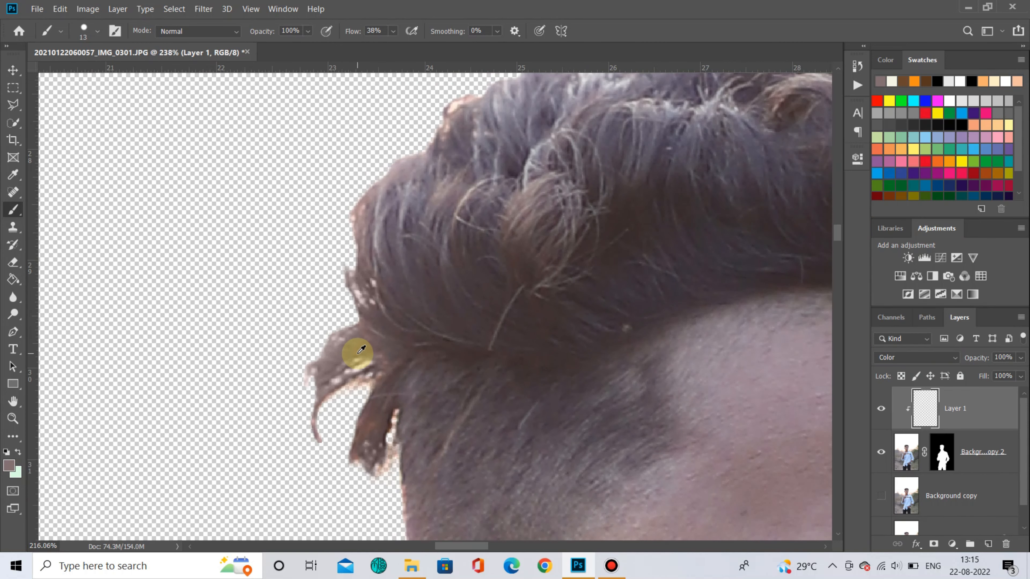
pyautogui.scroll(-7, 689, 314)
pyautogui.scroll(-2, 622, 330)
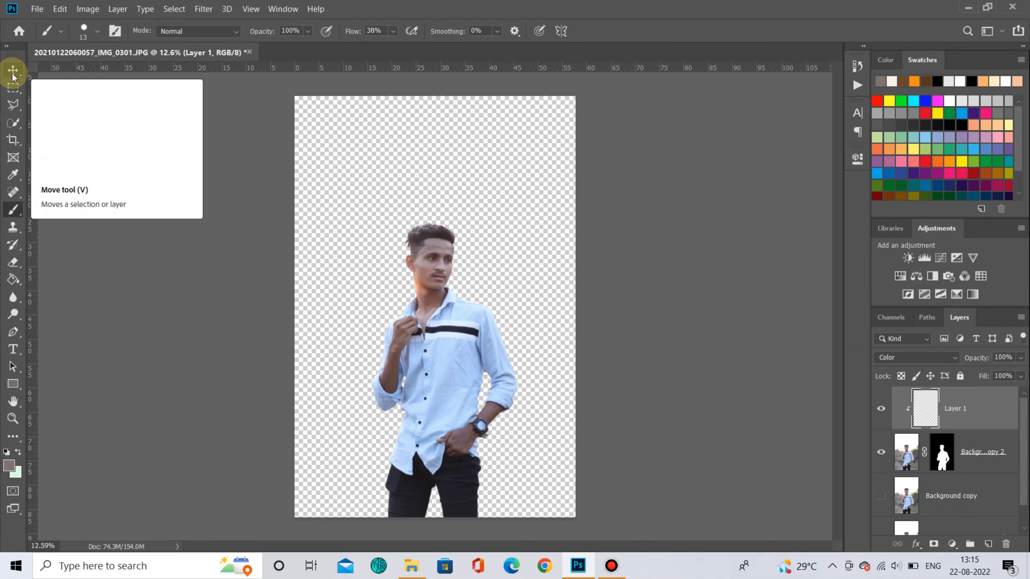
pyautogui.press('Delete')
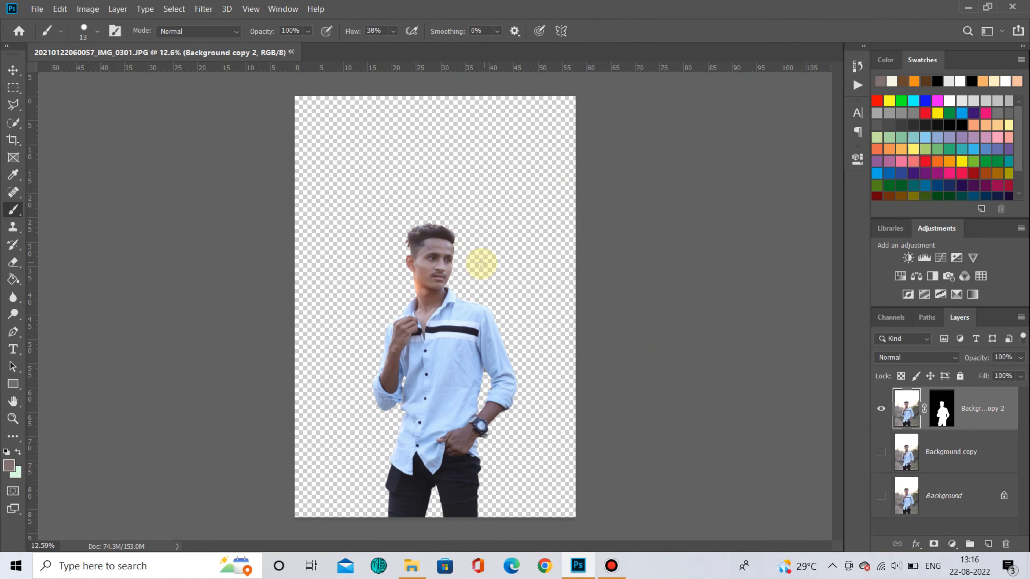
# - Open the bgg.png background image from the yt video folder on the STUDY (E:) drive
pyautogui.click(37, 9)
pyautogui.click(47, 33)
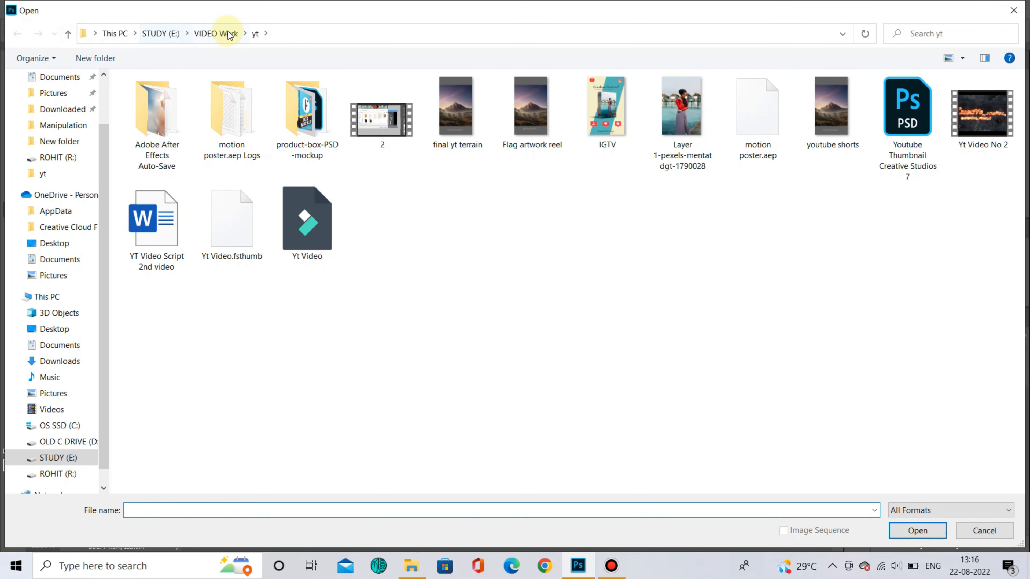
pyautogui.click(216, 34)
pyautogui.click(161, 33)
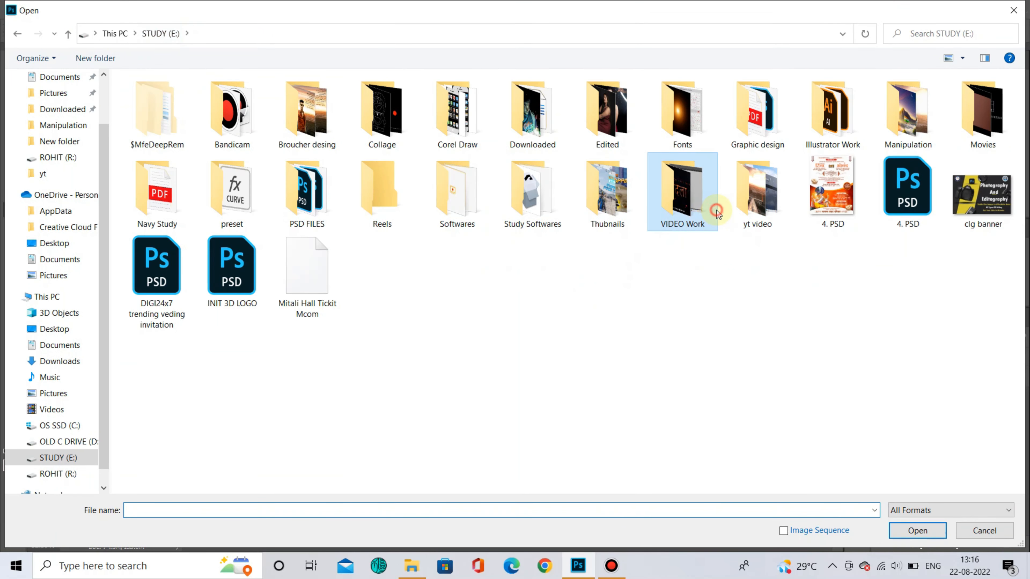
pyautogui.doubleClick(744, 205)
pyautogui.click(382, 108)
pyautogui.click(917, 531)
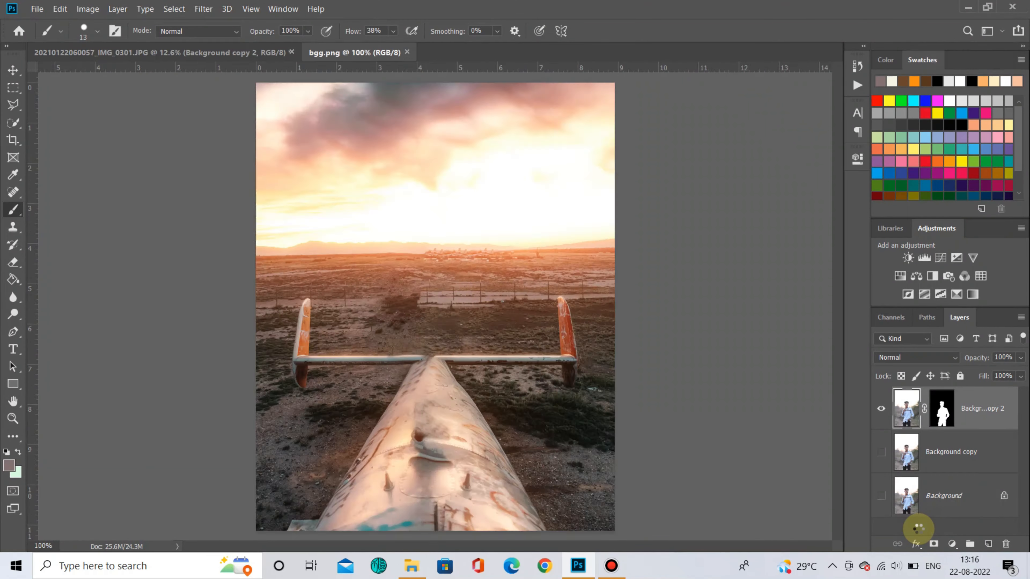
# - Drag the bgg.png background into the man's photo as a new layer and scale it to about 283%
pyautogui.click(13, 70)
pyautogui.moveTo(498, 322); pyautogui.dragTo(442, 202)
pyautogui.moveTo(434, 320); pyautogui.dragTo(444, 574)
pyautogui.moveTo(745, 337); pyautogui.dragTo(785, 337)
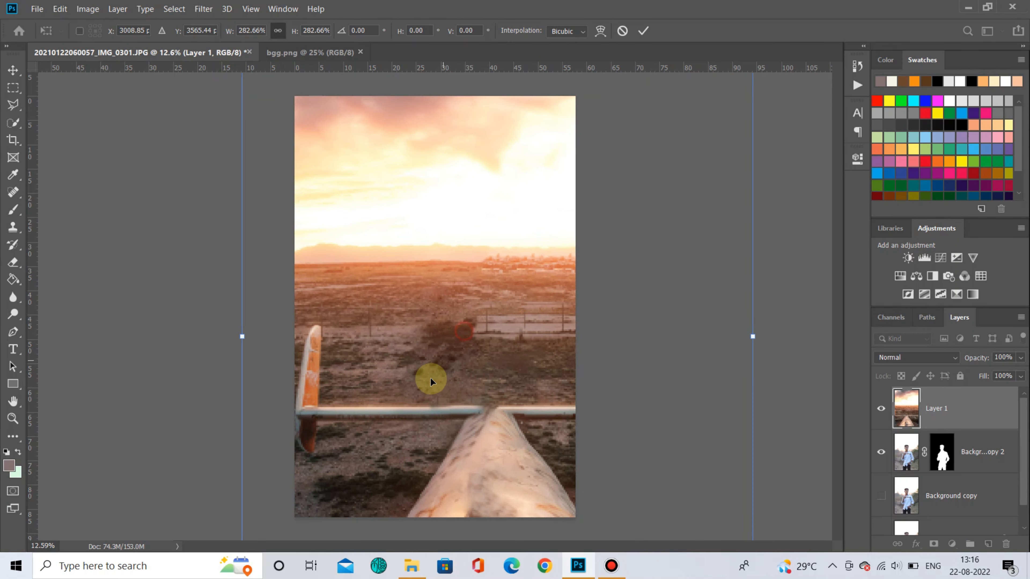
pyautogui.moveTo(430, 379); pyautogui.dragTo(424, 403)
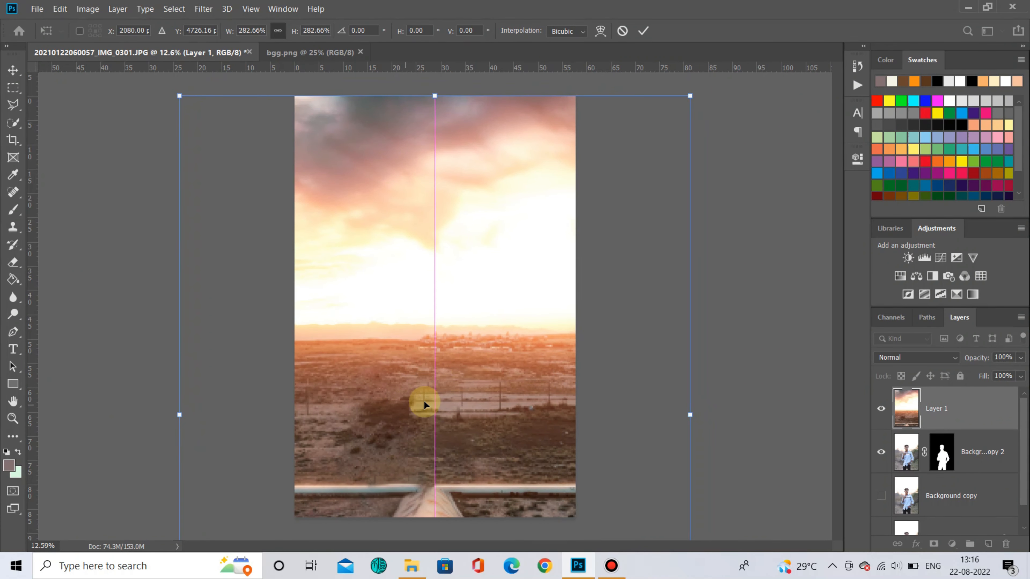
pyautogui.click(643, 30)
# - Move the background layer beneath the cutout layer and shift it slightly down in the frame
pyautogui.moveTo(977, 414); pyautogui.dragTo(984, 461)
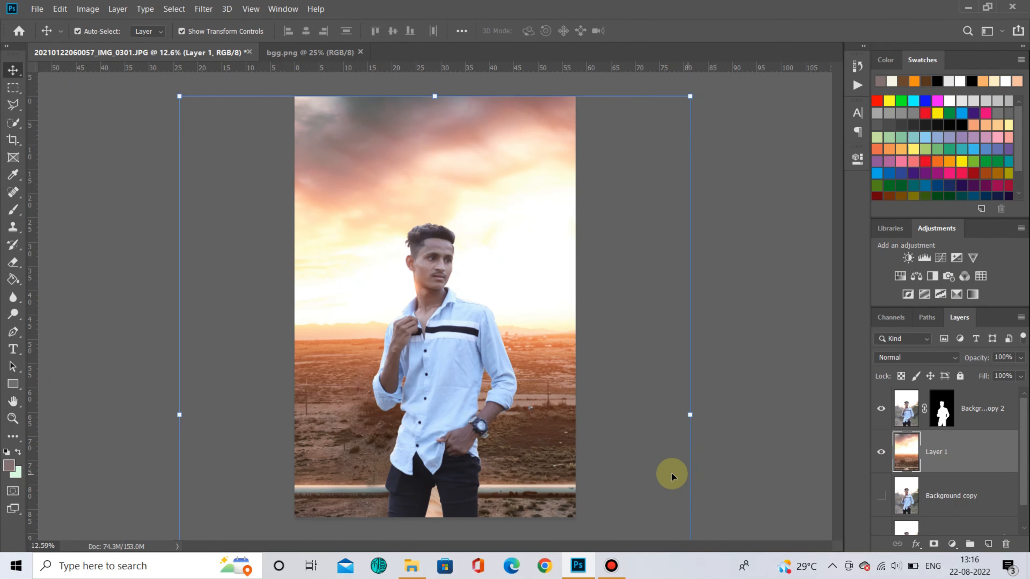
pyautogui.moveTo(500, 251); pyautogui.dragTo(505, 268)
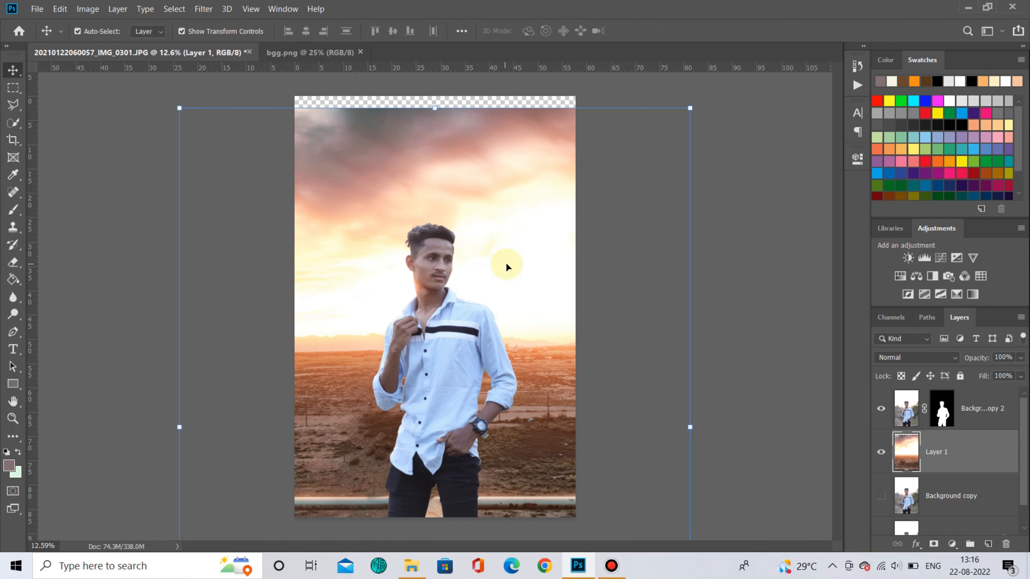
# - Scale the background layer to about 109% so it fills the canvas, reposition it, and commit
pyautogui.moveTo(435, 107); pyautogui.dragTo(434, 96)
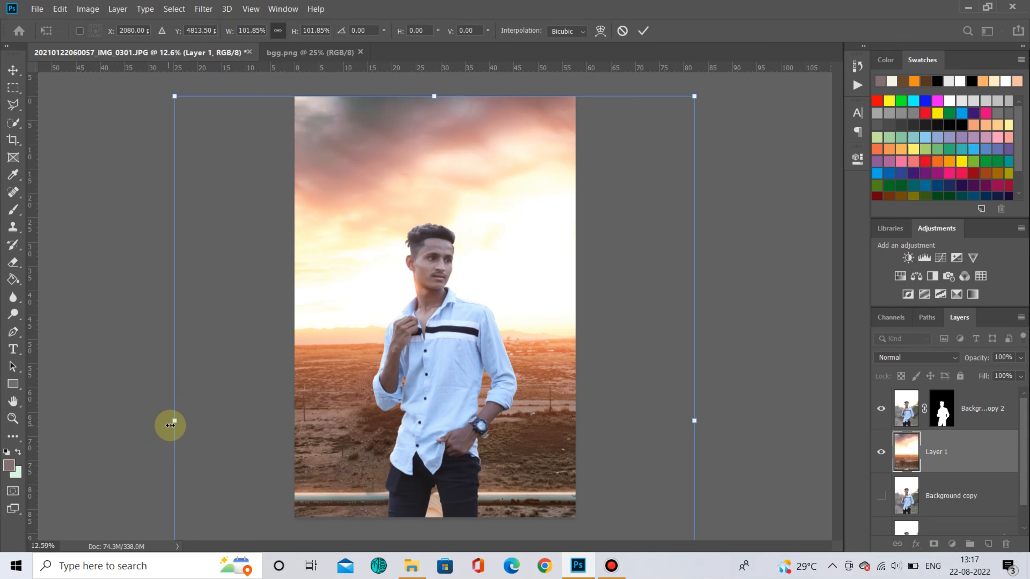
pyautogui.moveTo(171, 425); pyautogui.dragTo(131, 432)
pyautogui.moveTo(488, 280); pyautogui.dragTo(528, 279)
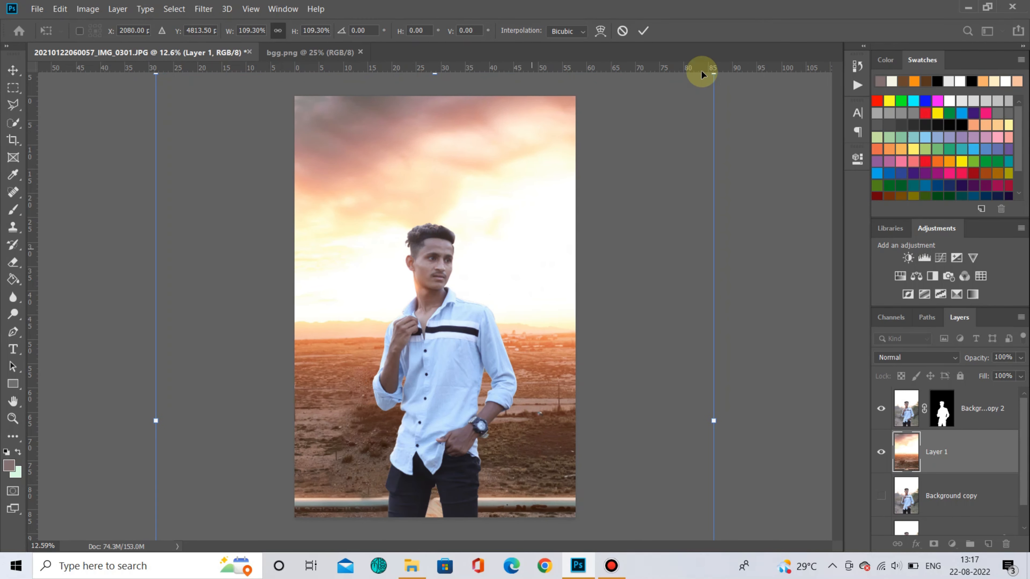
pyautogui.click(643, 30)
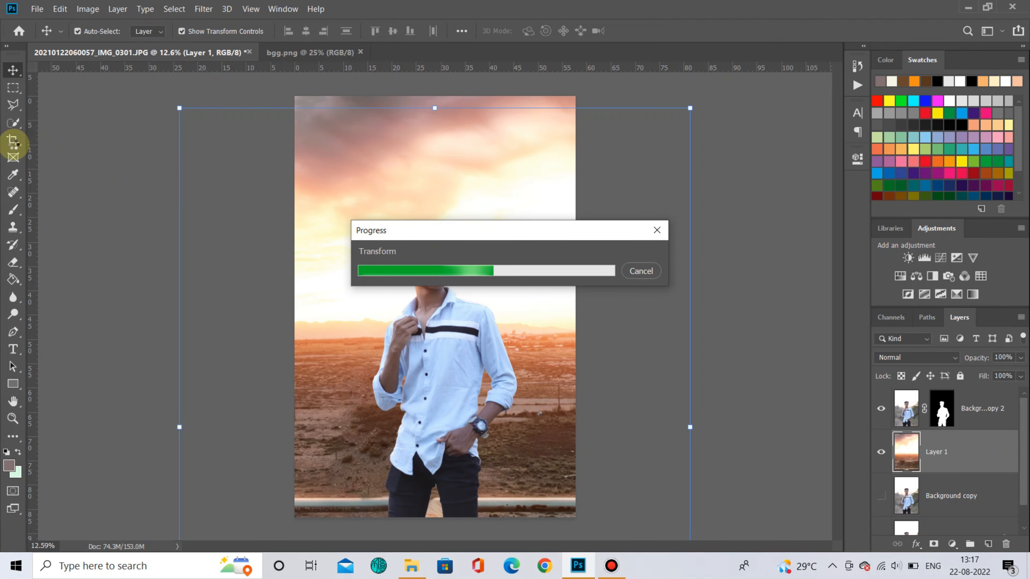
# - Crop the canvas at the 4:5 ratio around the man with Delete Cropped Pixels turned off
pyautogui.click(13, 140)
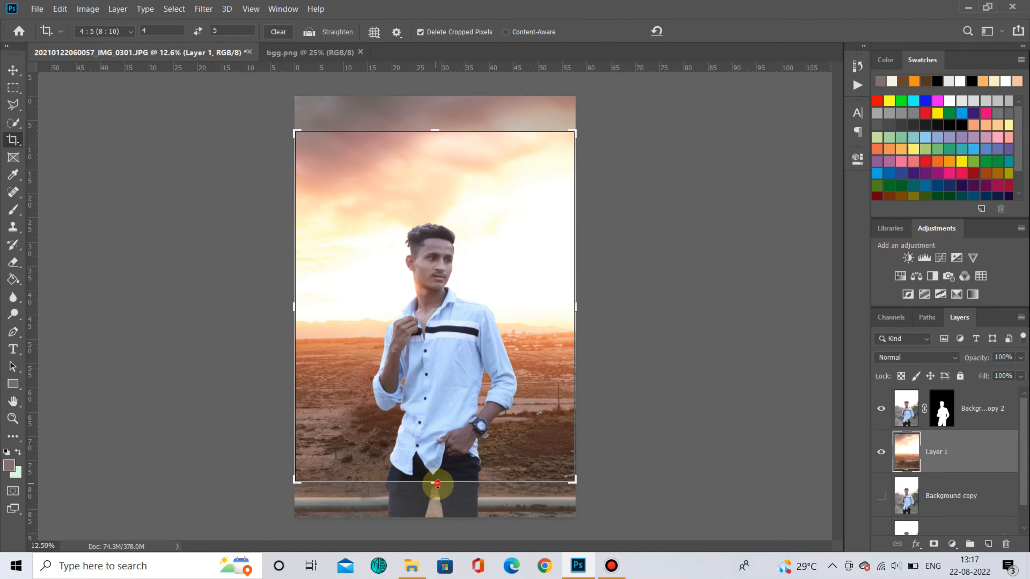
pyautogui.moveTo(435, 484); pyautogui.dragTo(471, 502)
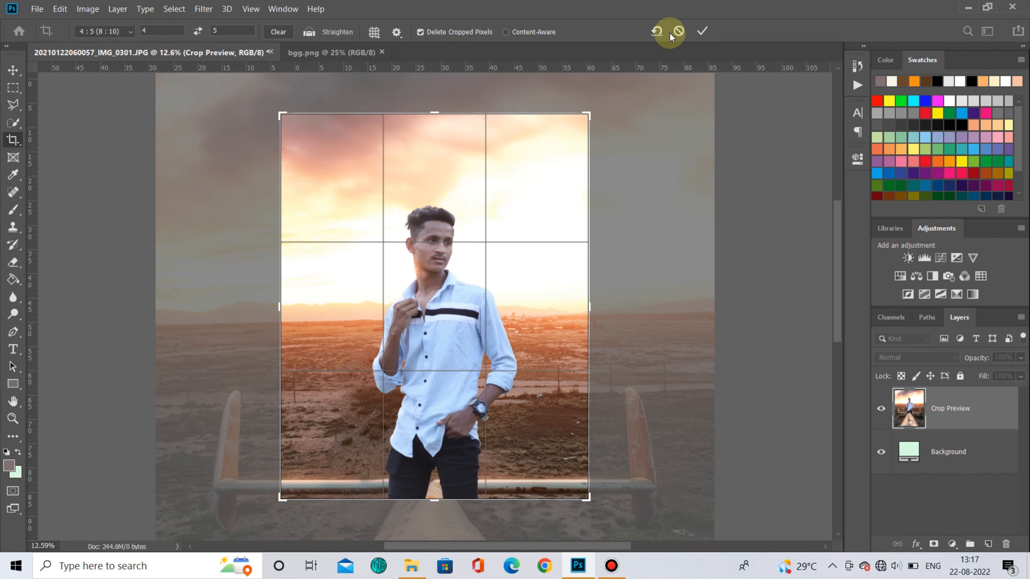
pyautogui.click(439, 31)
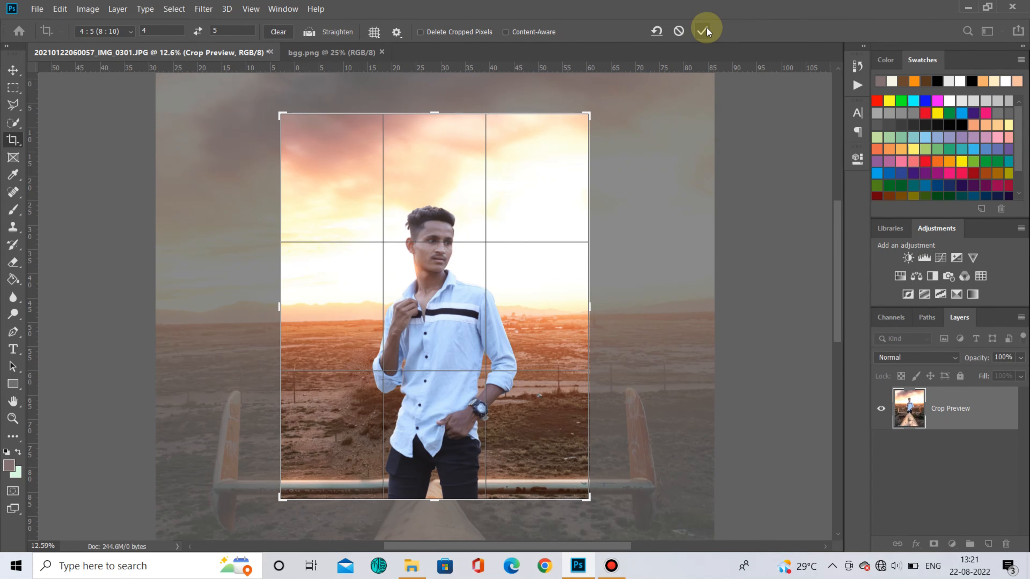
pyautogui.doubleClick(480, 245)
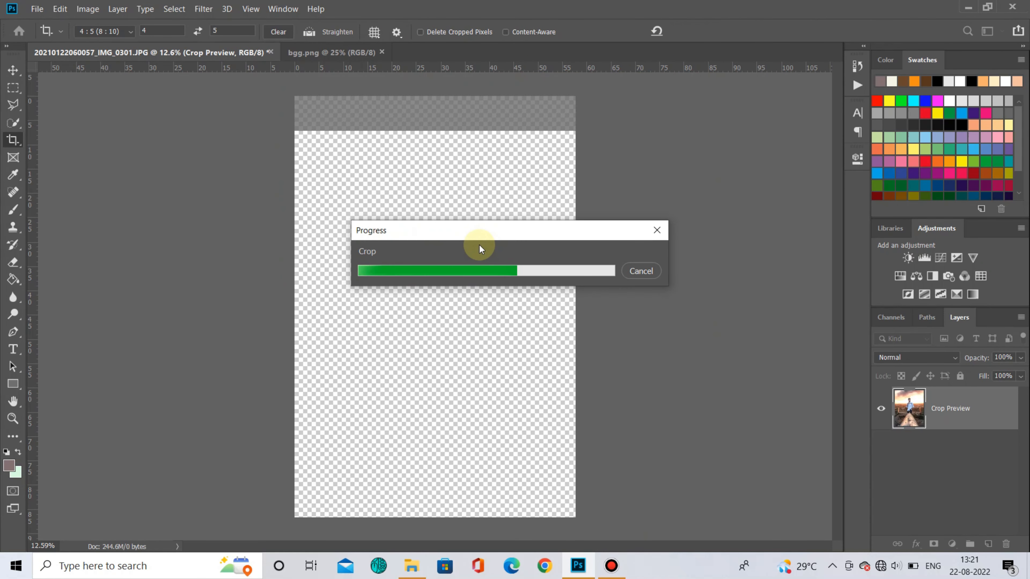
# - Flip the cutout layer of the man horizontally
pyautogui.click(13, 70)
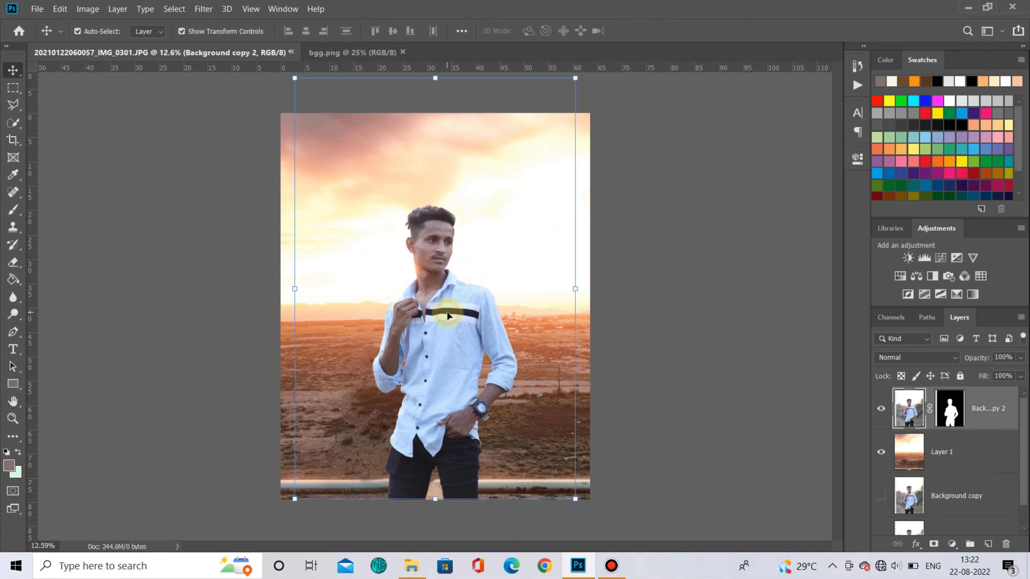
pyautogui.click(575, 291)
pyautogui.rightClick(478, 312)
pyautogui.click(544, 479)
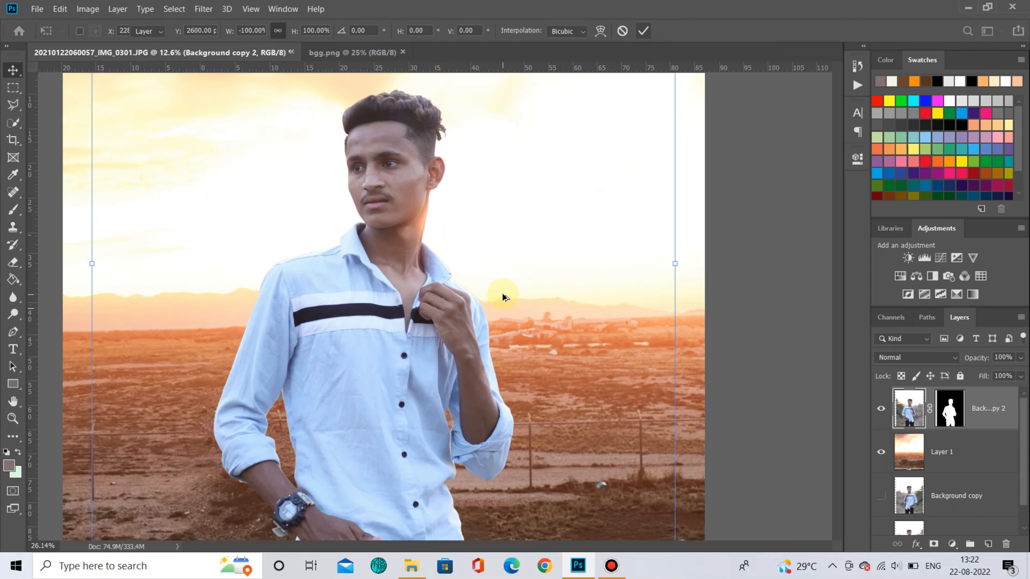
pyautogui.scroll(6, 499, 288)
pyautogui.scroll(-6, 411, 252)
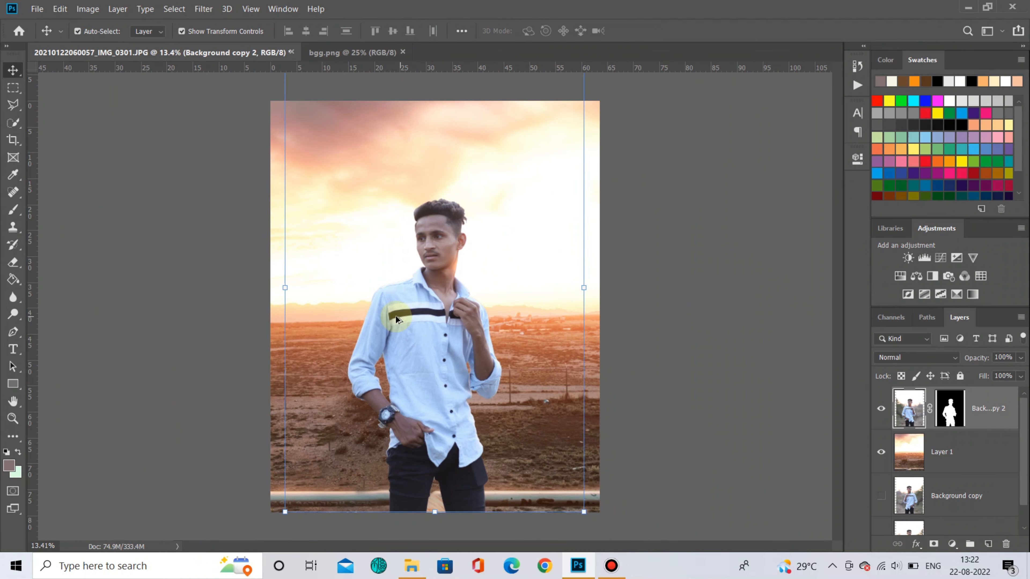
pyautogui.click(701, 304)
# - Open Tilt-Shift blur on the background layer, move the focus area to the bottom, and enable High Quality
pyautogui.click(989, 452)
pyautogui.click(203, 9)
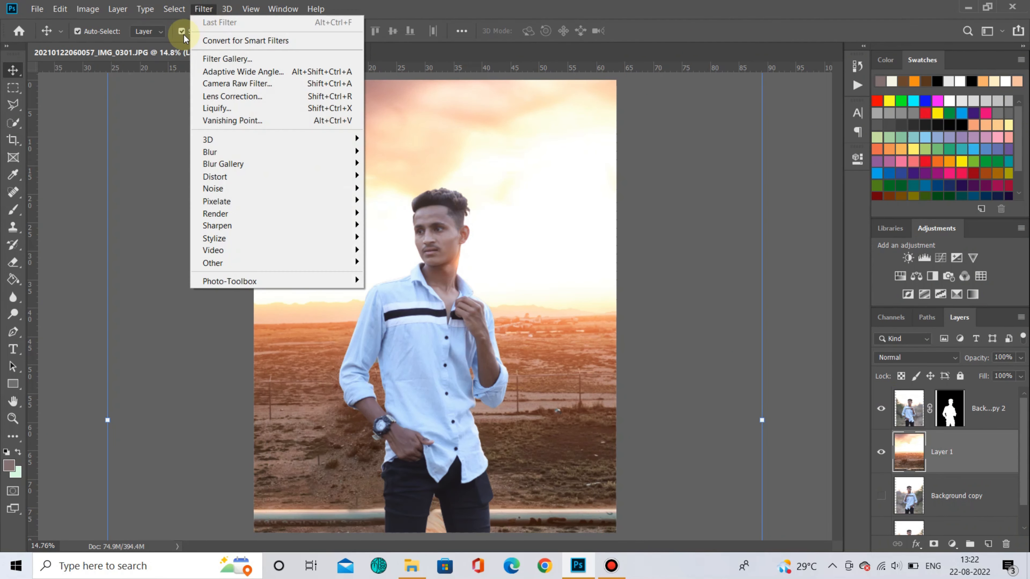
pyautogui.moveTo(273, 166)
pyautogui.click(391, 189)
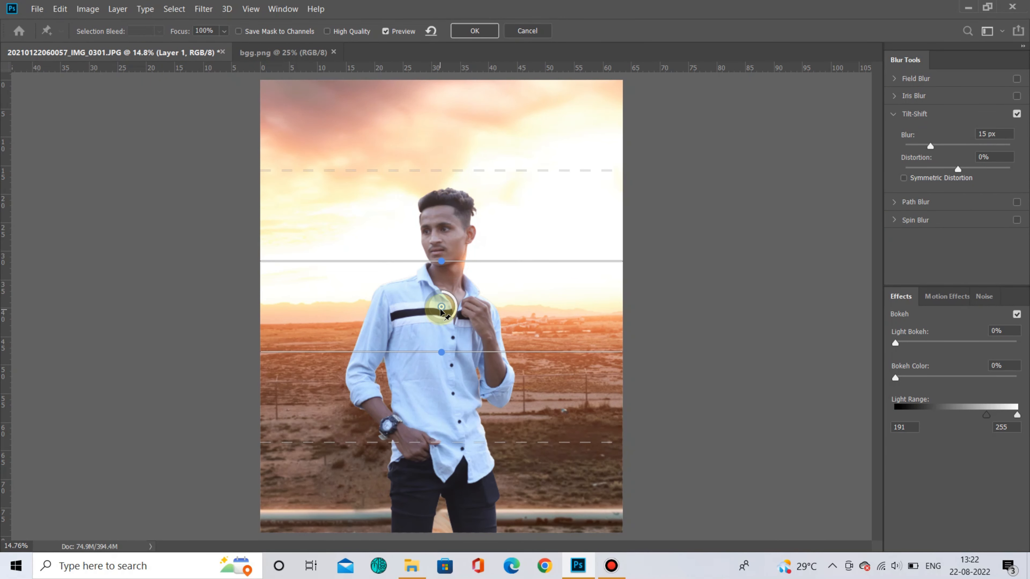
pyautogui.moveTo(441, 451); pyautogui.dragTo(439, 492)
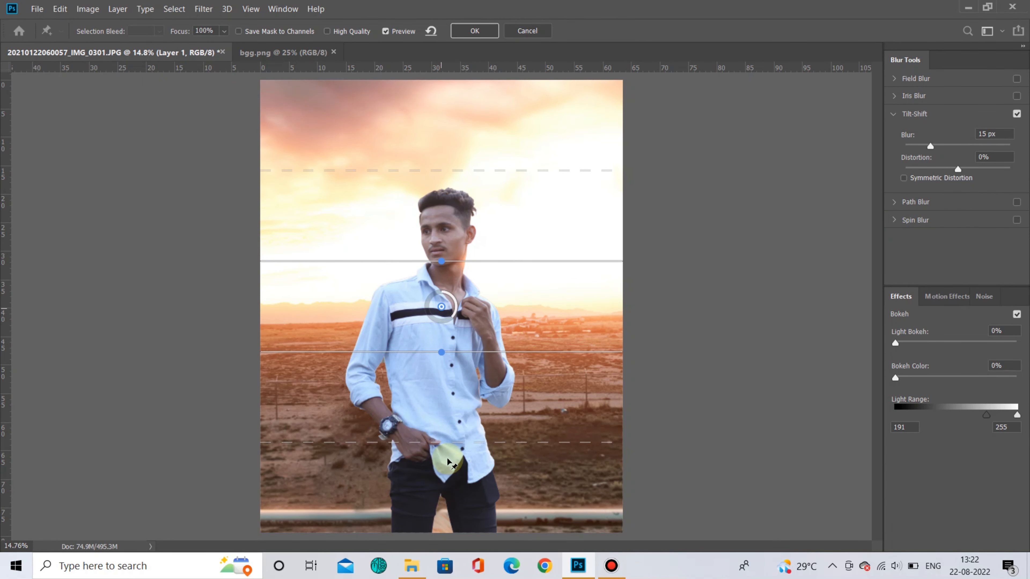
pyautogui.moveTo(441, 307); pyautogui.dragTo(434, 443)
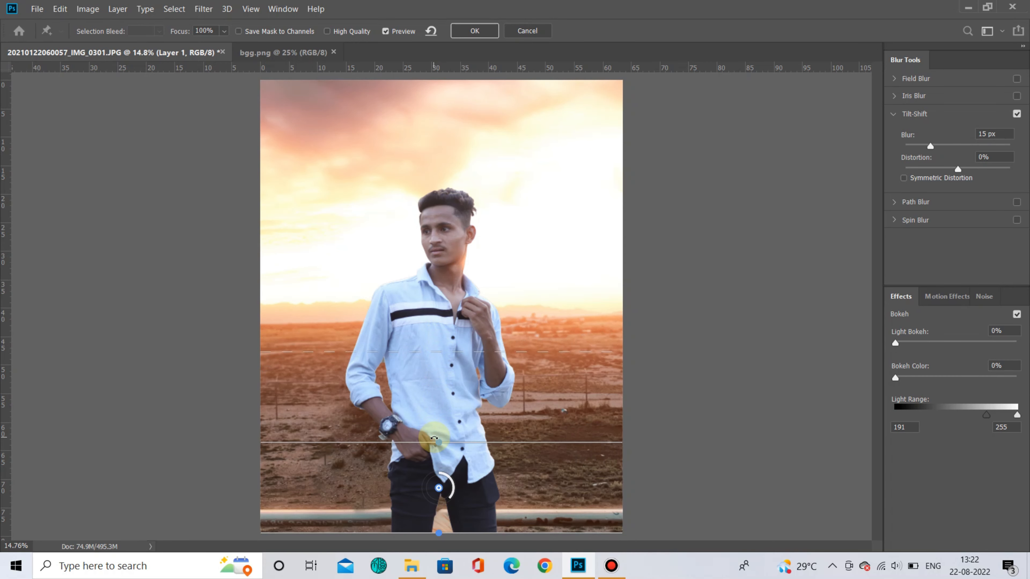
pyautogui.moveTo(439, 489); pyautogui.dragTo(437, 528)
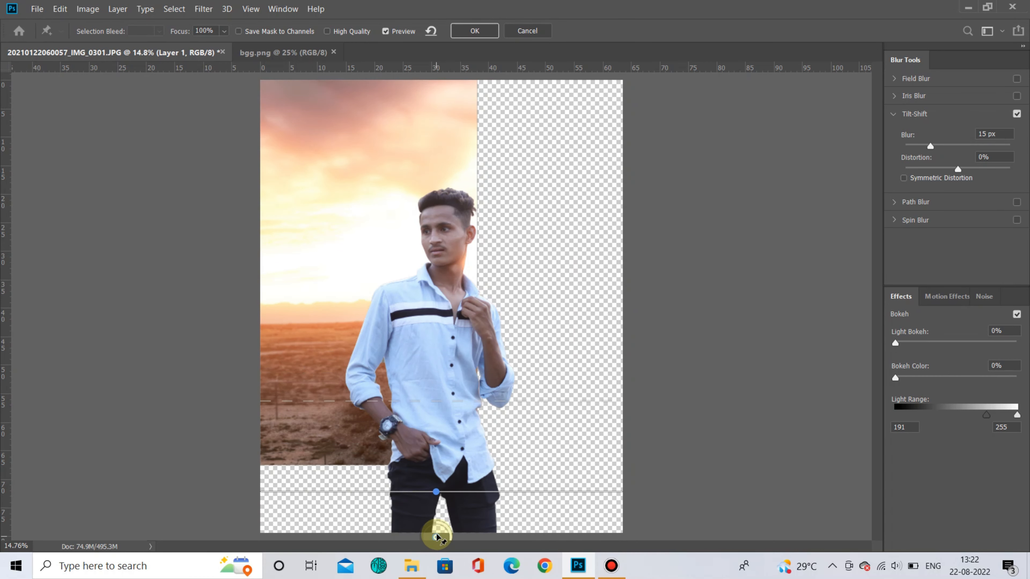
pyautogui.moveTo(533, 489); pyautogui.dragTo(533, 533)
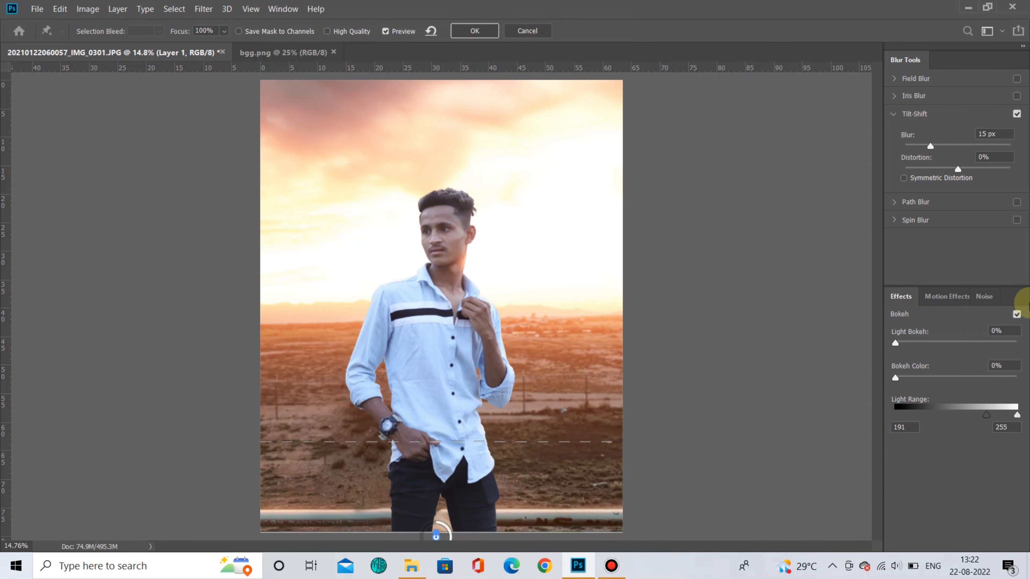
pyautogui.click(350, 32)
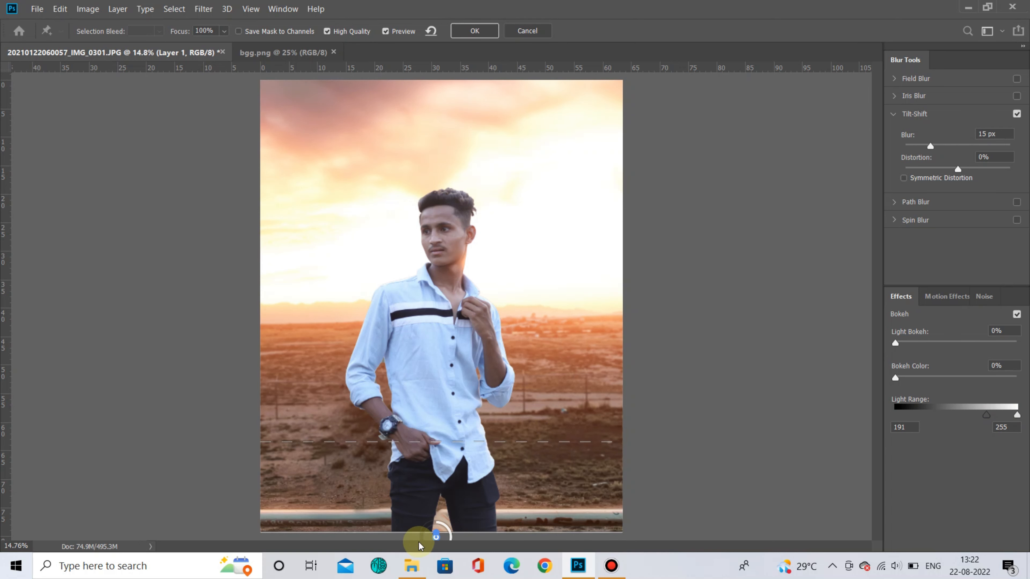
pyautogui.moveTo(435, 539); pyautogui.dragTo(436, 557)
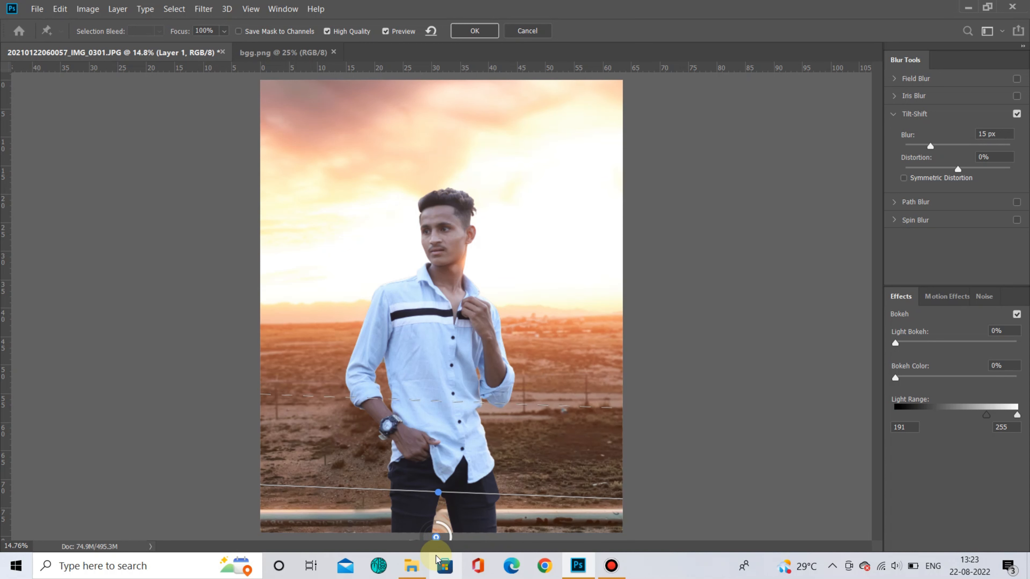
# - Set the Tilt-Shift blur to 46 px, adjust the feather lines near the bottom, and apply the blur
pyautogui.scroll(-5, 444, 498)
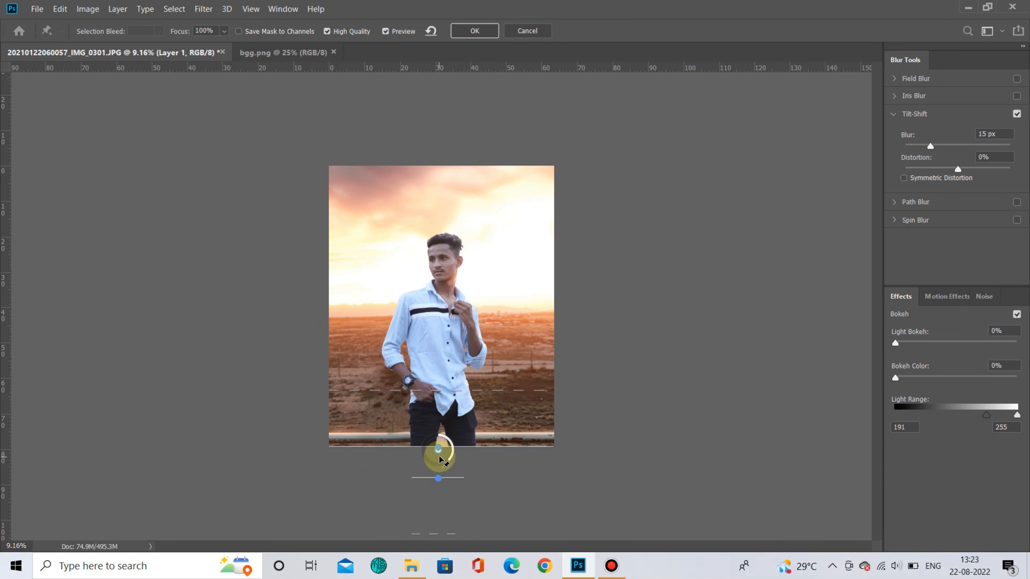
pyautogui.moveTo(439, 451); pyautogui.dragTo(437, 479)
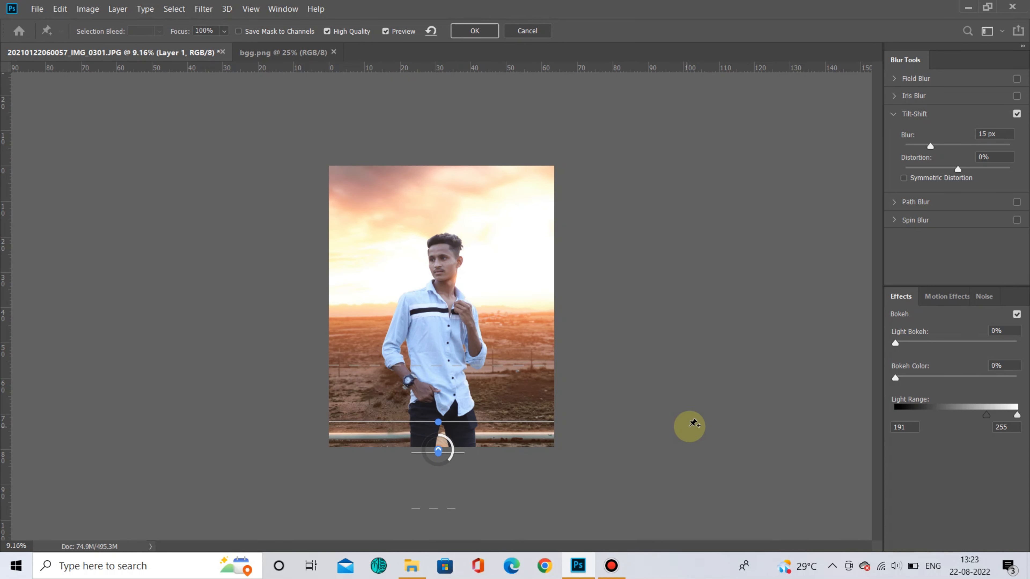
pyautogui.moveTo(930, 145); pyautogui.dragTo(949, 146)
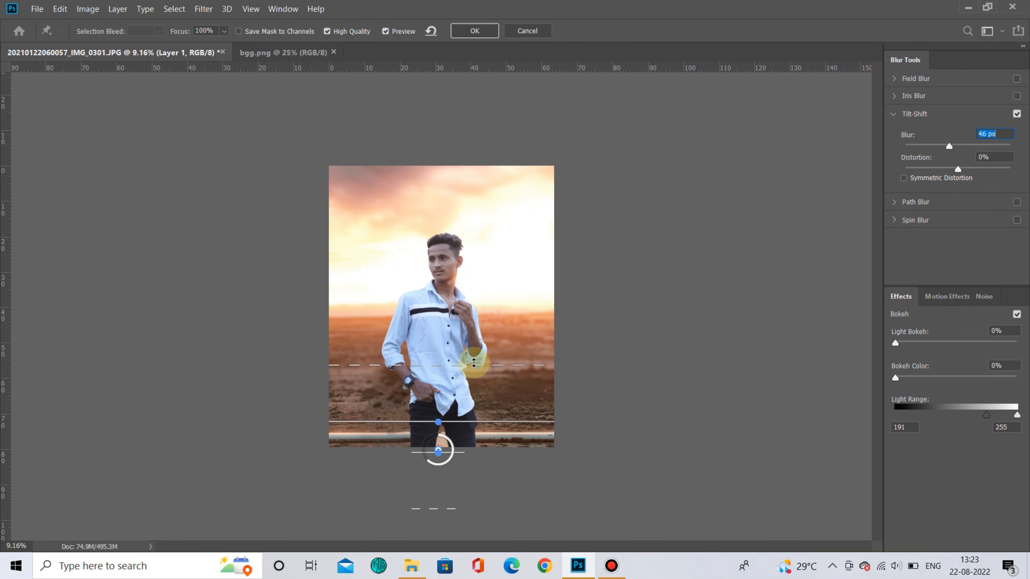
pyautogui.moveTo(489, 423); pyautogui.dragTo(492, 447)
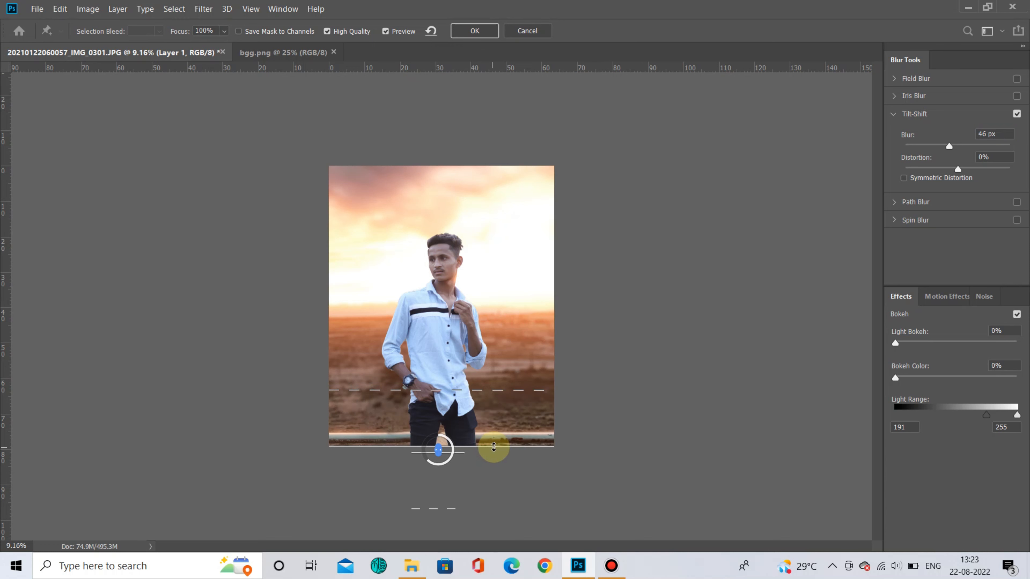
pyautogui.moveTo(497, 397); pyautogui.dragTo(502, 433)
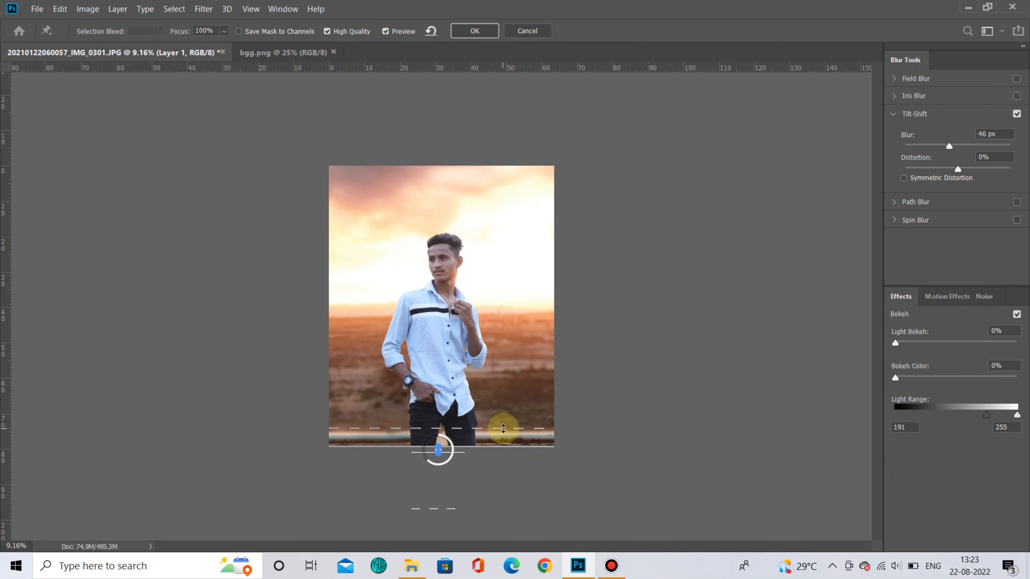
pyautogui.click(487, 34)
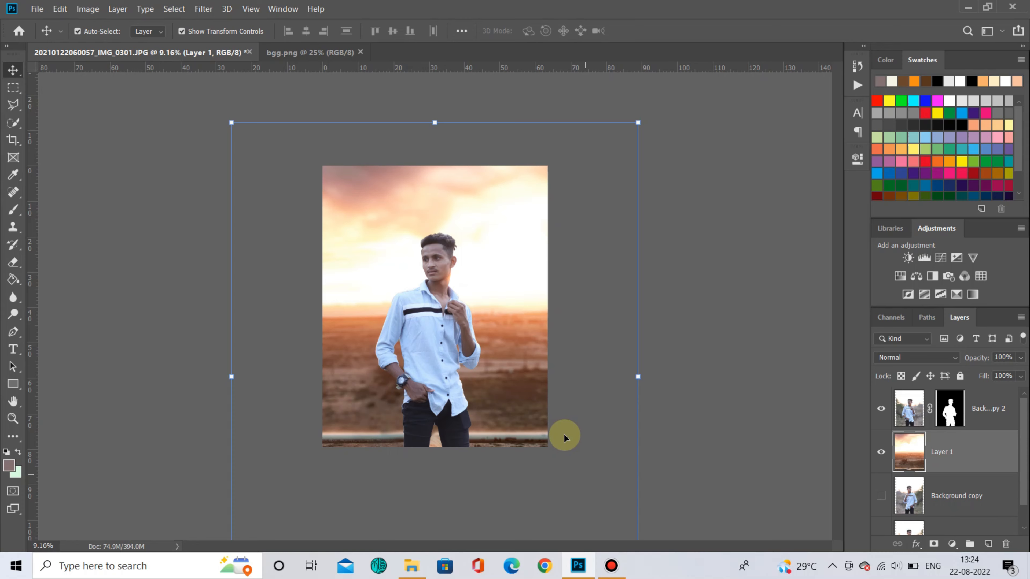
# - Crop the canvas again with Delete Cropped Pixels enabled to trim the layers to the frame
pyautogui.hotkey('ctrl', '+')
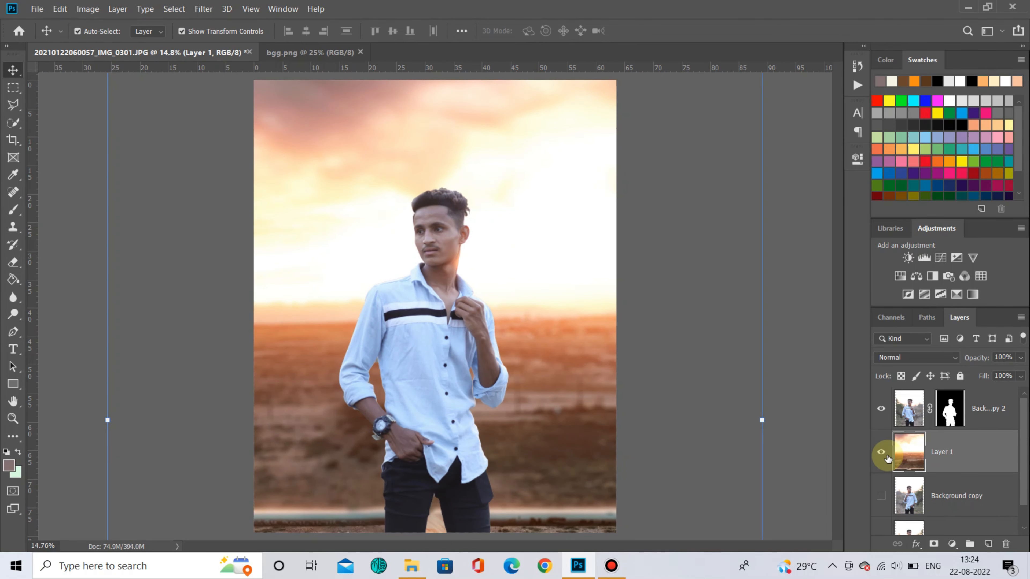
pyautogui.scroll(10, 426, 492)
pyautogui.scroll(-4, 425, 490)
pyautogui.scroll(-11, 411, 259)
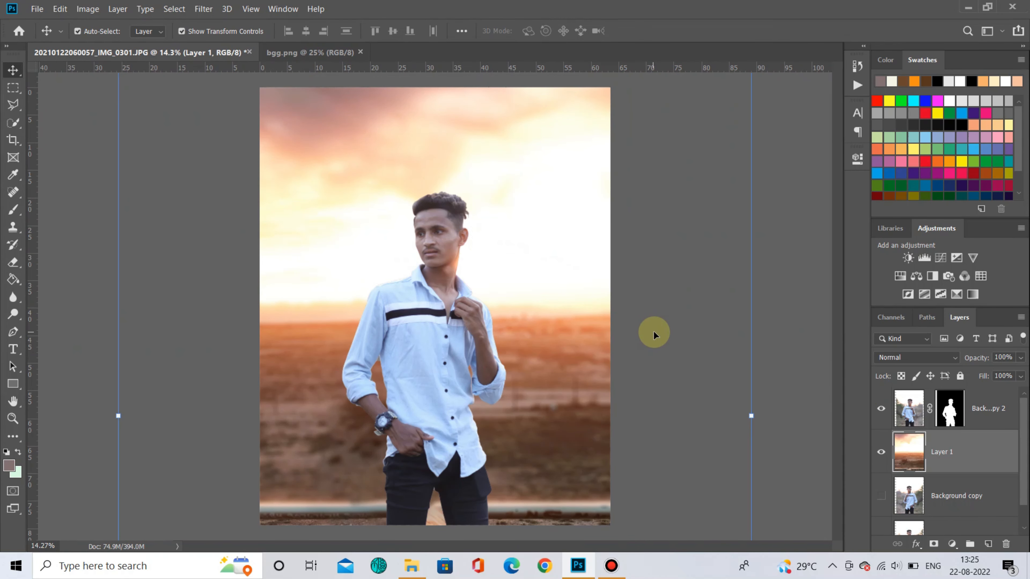
pyautogui.click(984, 413)
pyautogui.click(686, 337)
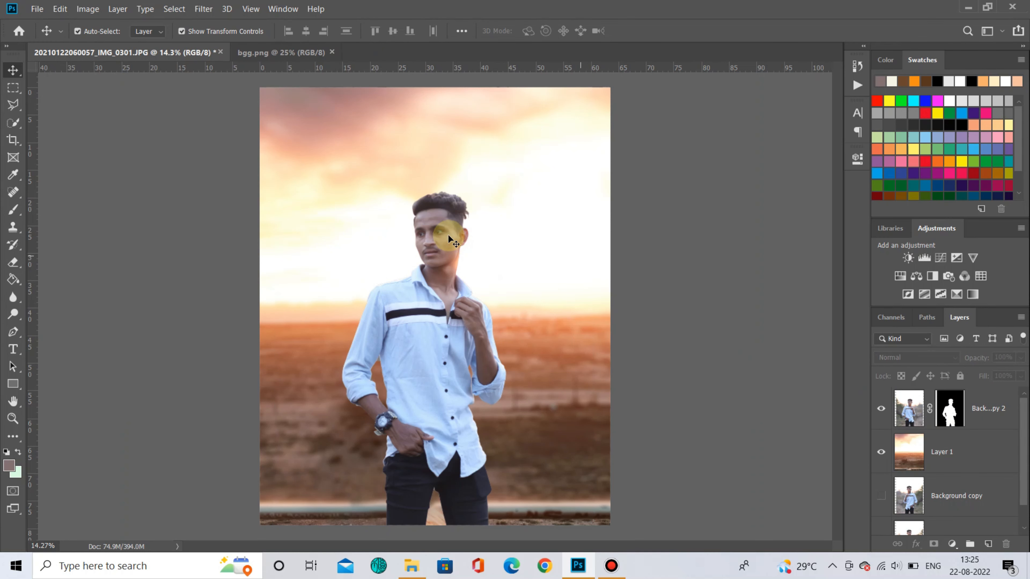
pyautogui.click(1002, 454)
pyautogui.click(13, 139)
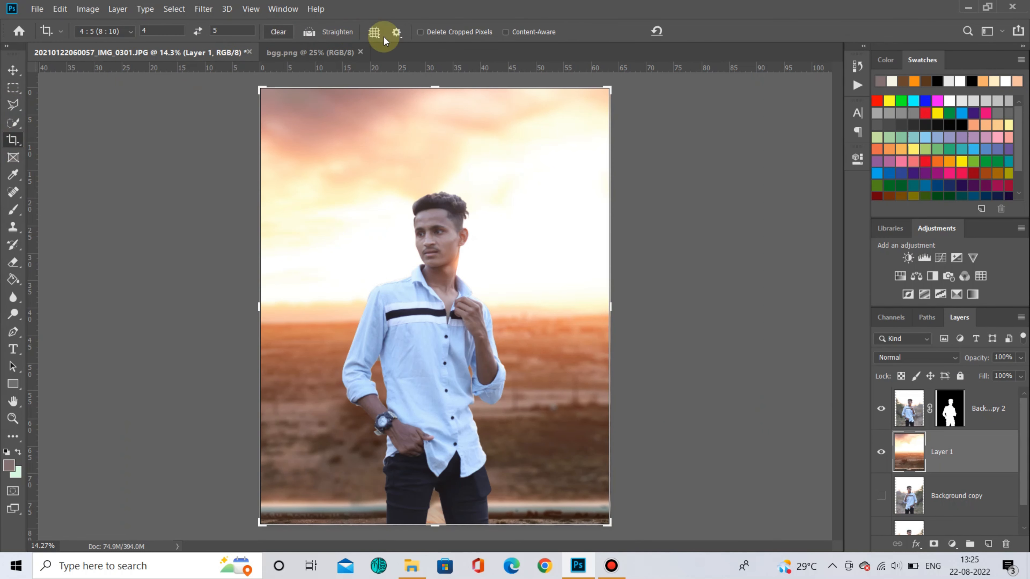
pyautogui.click(473, 308)
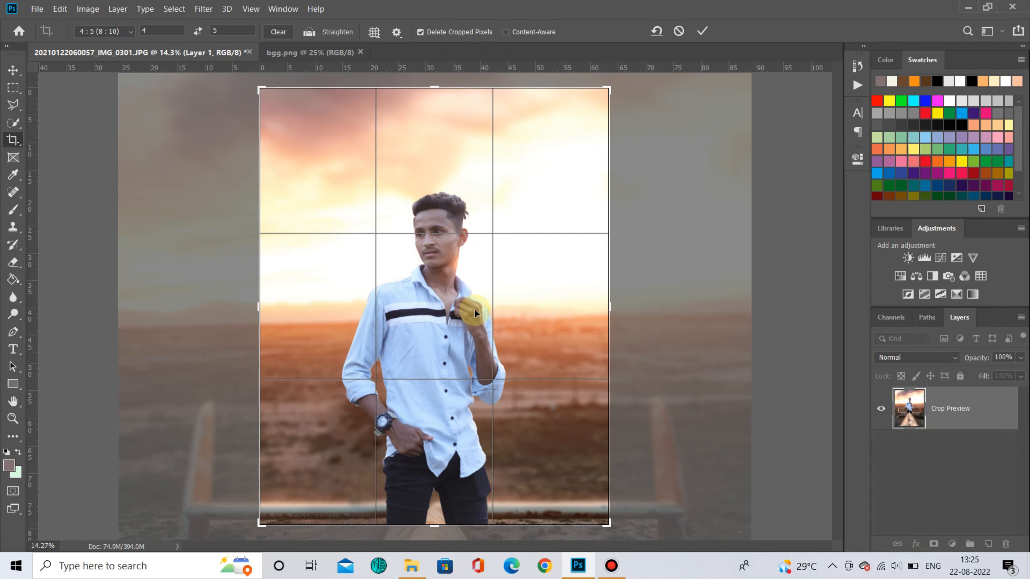
pyautogui.click(701, 31)
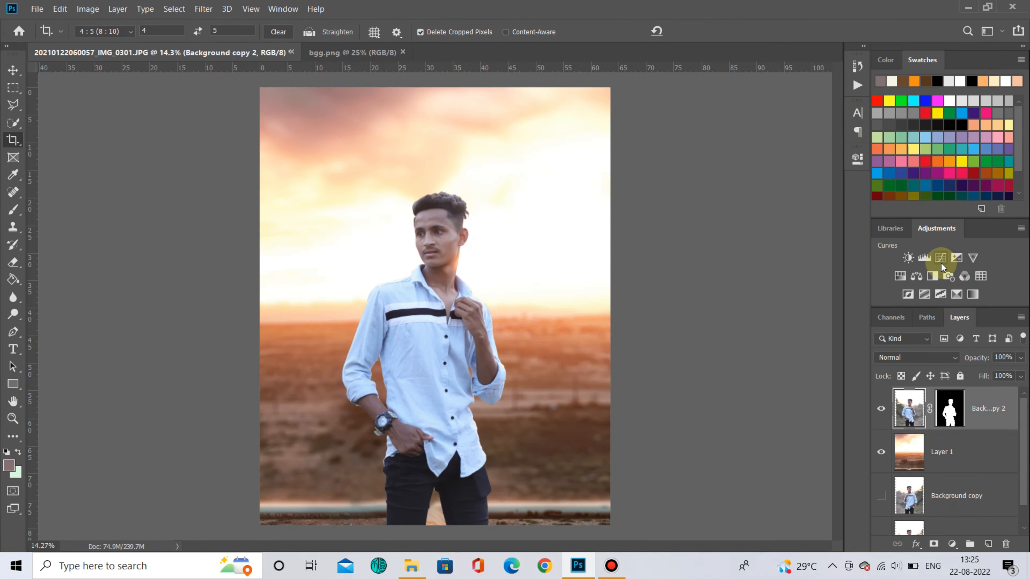
pyautogui.click(941, 294)
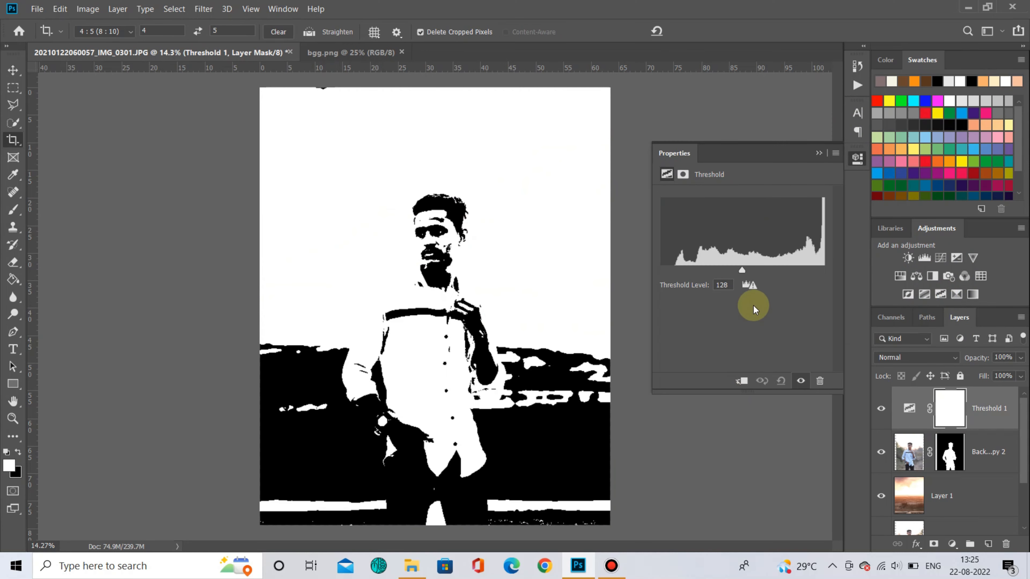
pyautogui.moveTo(746, 270); pyautogui.dragTo(937, 295)
pyautogui.click(857, 158)
pyautogui.moveTo(947, 409); pyautogui.dragTo(1007, 544)
# - Add a Levels adjustment clipped to the man's layer, setting the input black point to 19 and output white to 221
pyautogui.click(924, 258)
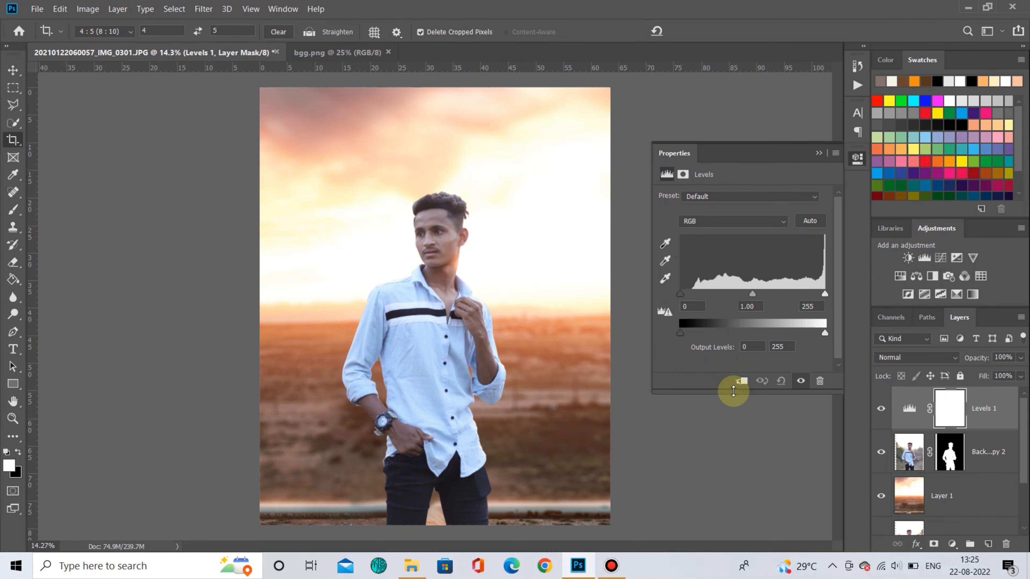
pyautogui.click(742, 381)
pyautogui.moveTo(680, 294); pyautogui.dragTo(694, 294)
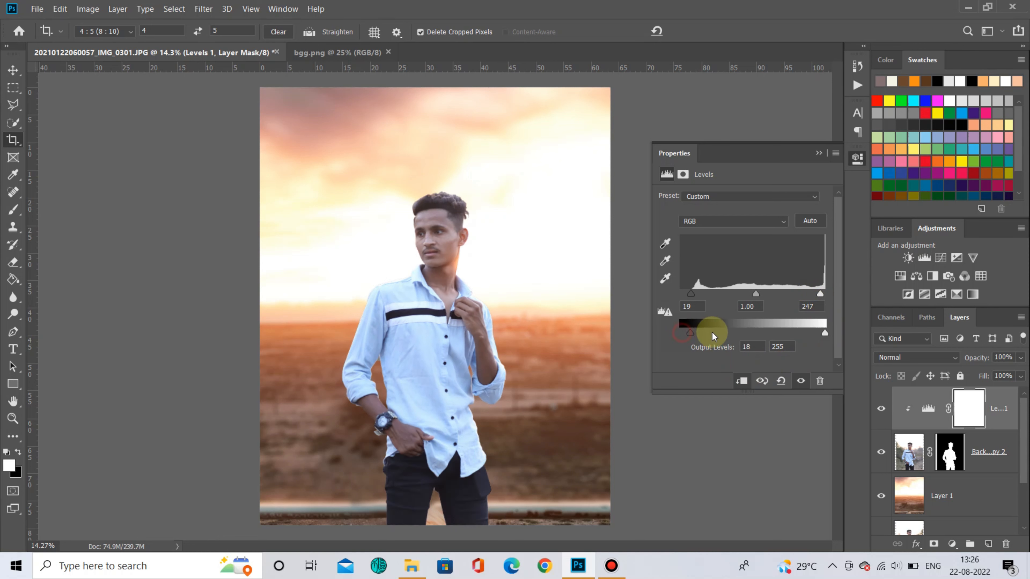
pyautogui.moveTo(825, 333); pyautogui.dragTo(861, 172)
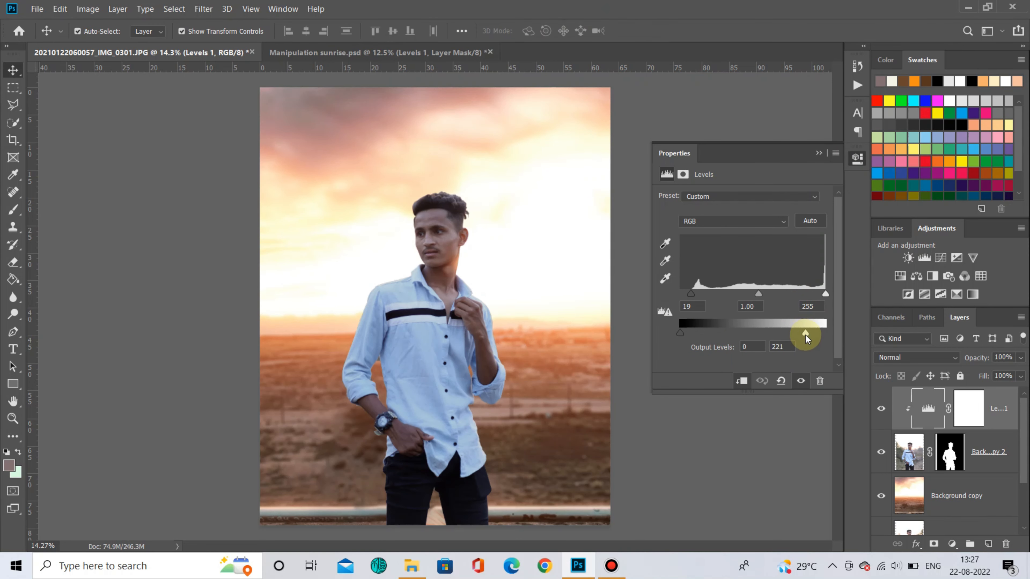
pyautogui.click(858, 162)
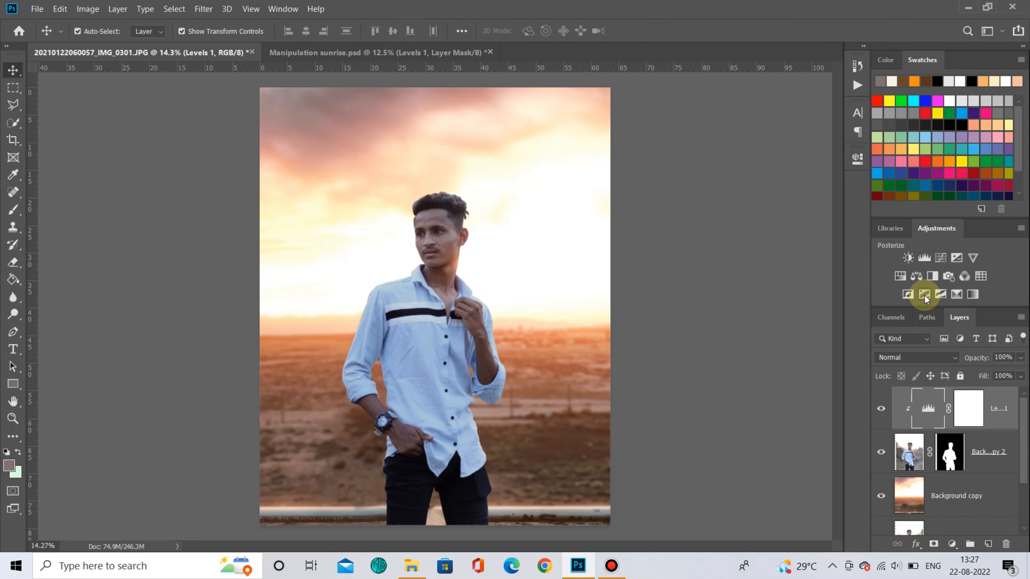
# - Add a temporary Threshold adjustment layer to check the tones, then hide it
pyautogui.click(939, 295)
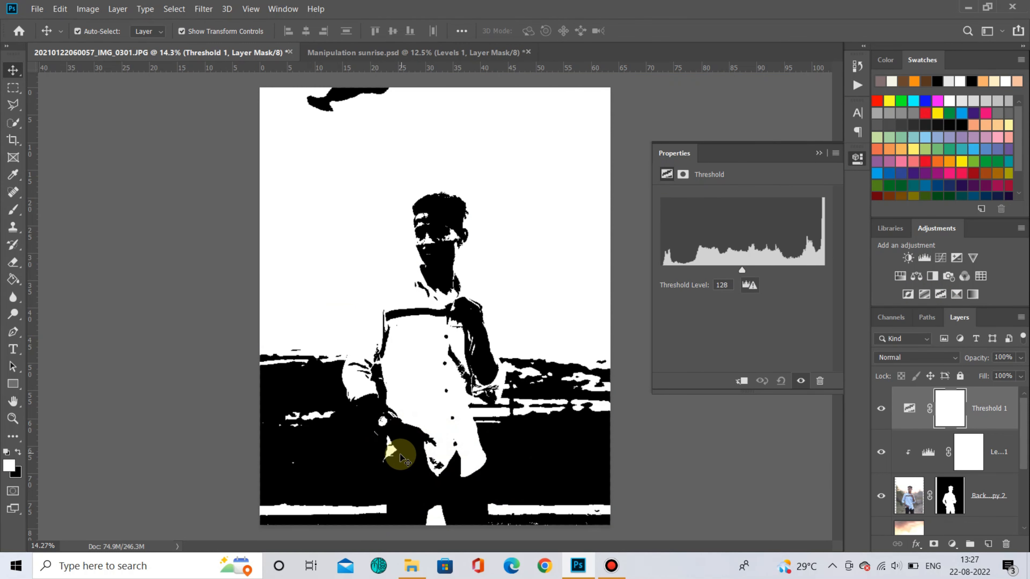
pyautogui.click(858, 174)
pyautogui.click(881, 408)
# - Toggle the Levels layer's visibility and reopen its settings to compare the man before and after
pyautogui.click(881, 451)
pyautogui.click(881, 452)
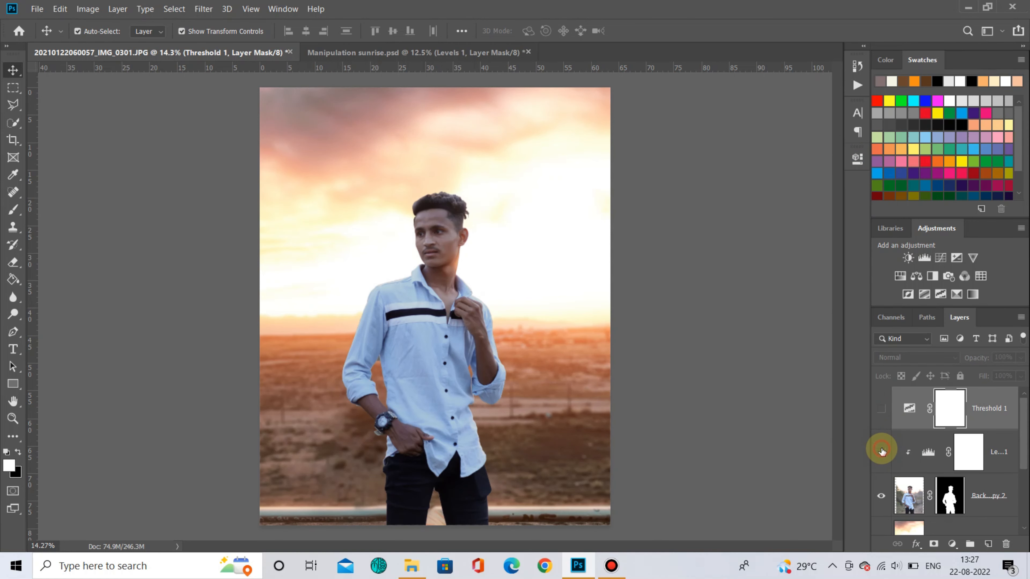
pyautogui.click(880, 451)
pyautogui.click(881, 452)
pyautogui.click(881, 452)
pyautogui.click(881, 451)
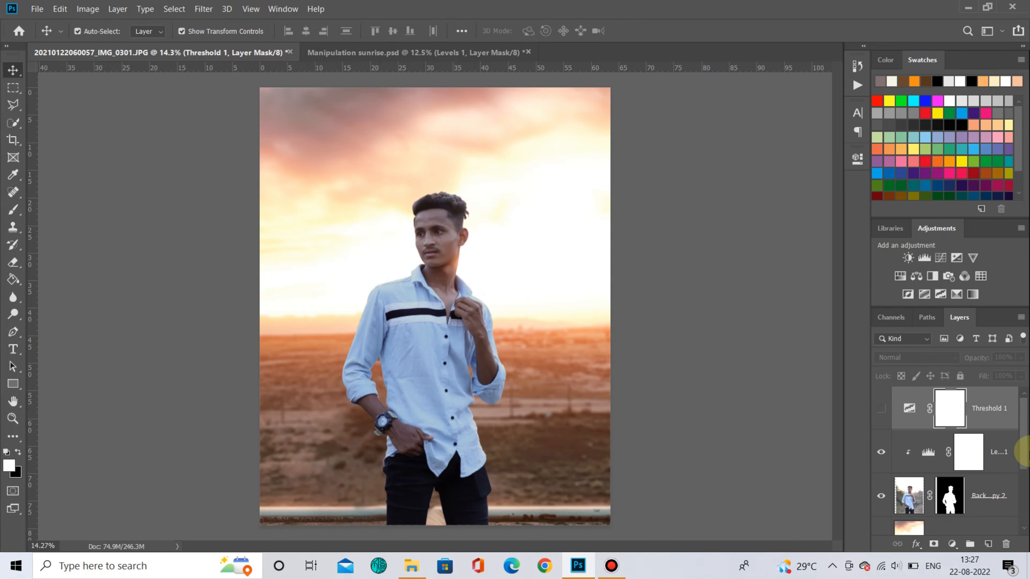
pyautogui.click(994, 452)
pyautogui.doubleClick(928, 458)
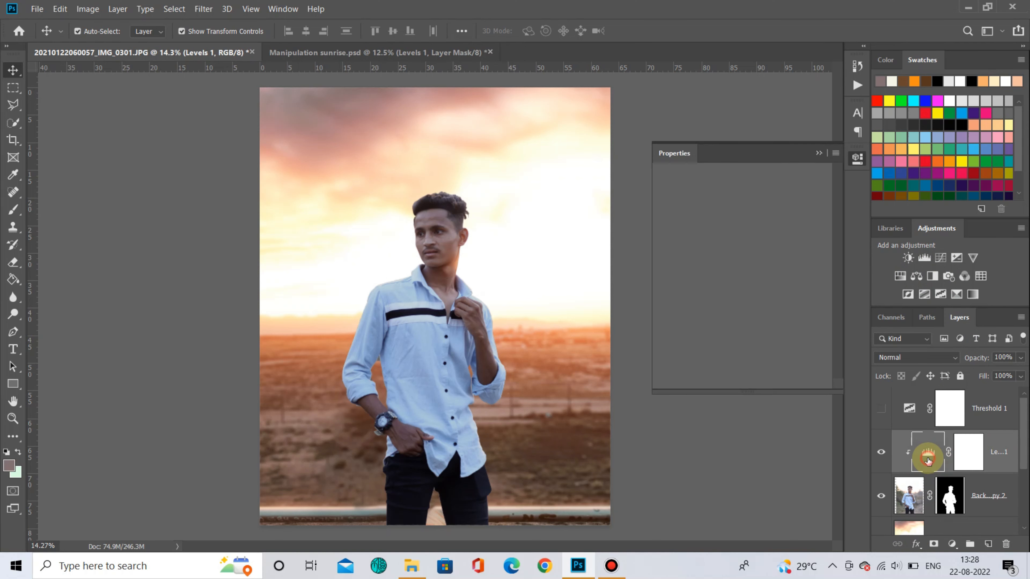
pyautogui.click(742, 382)
pyautogui.click(742, 382)
pyautogui.click(742, 382)
pyautogui.click(742, 382)
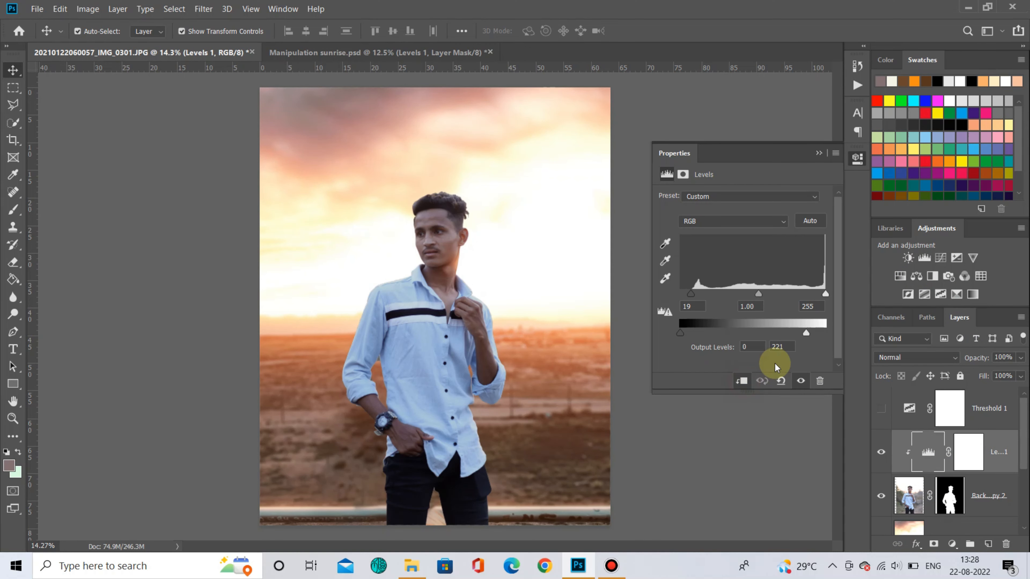
pyautogui.click(994, 433)
pyautogui.keyDown('alt'); pyautogui.click(934, 472); pyautogui.keyUp('alt')
pyautogui.keyDown('alt'); pyautogui.click(934, 472); pyautogui.keyUp('alt')
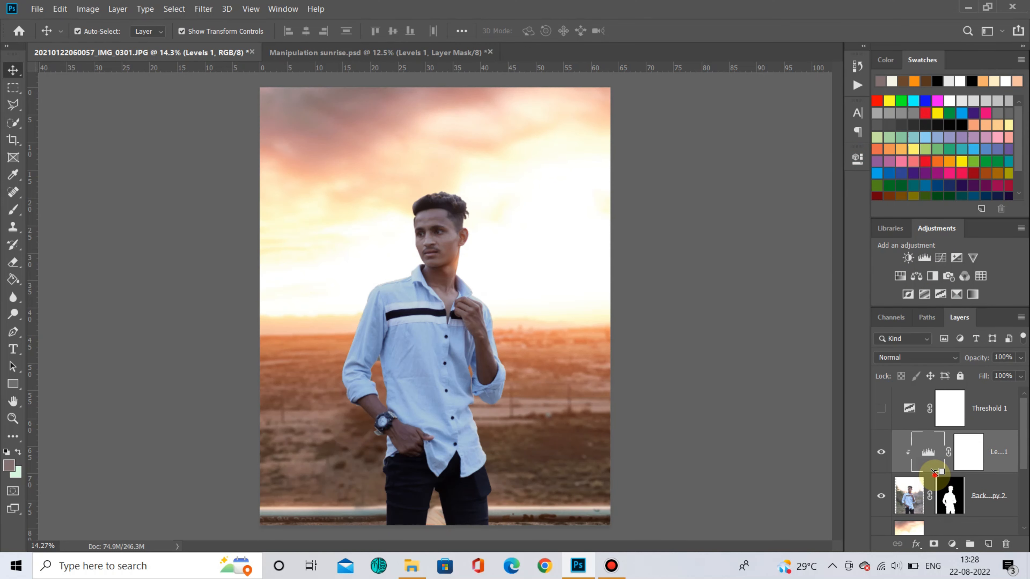
pyautogui.keyDown('alt'); pyautogui.click(934, 471); pyautogui.keyUp('alt')
pyautogui.keyDown('alt'); pyautogui.click(934, 472); pyautogui.keyUp('alt')
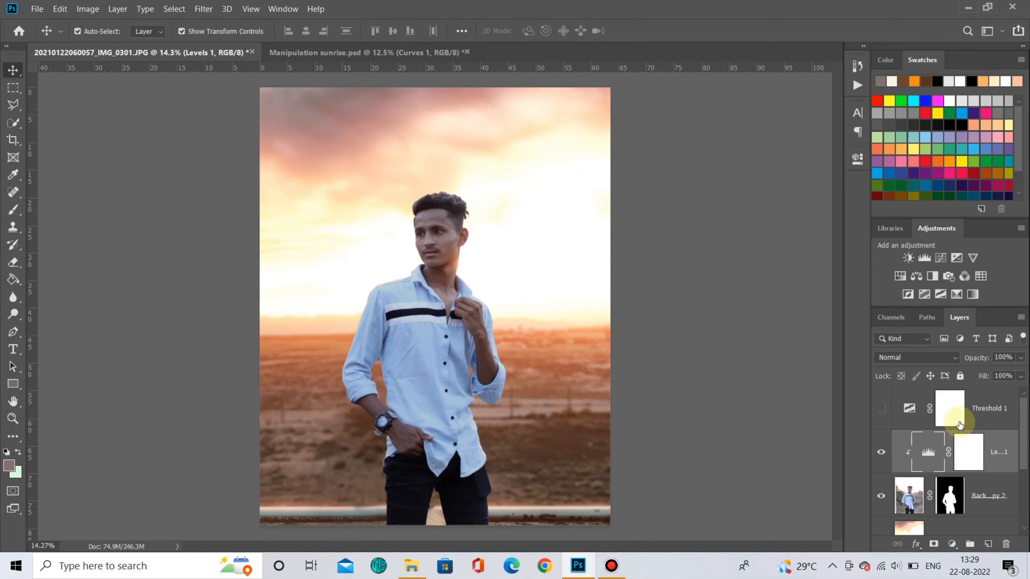
# - Add a Curves adjustment clipped to the man's layer and nudge its curve points slightly
pyautogui.click(937, 259)
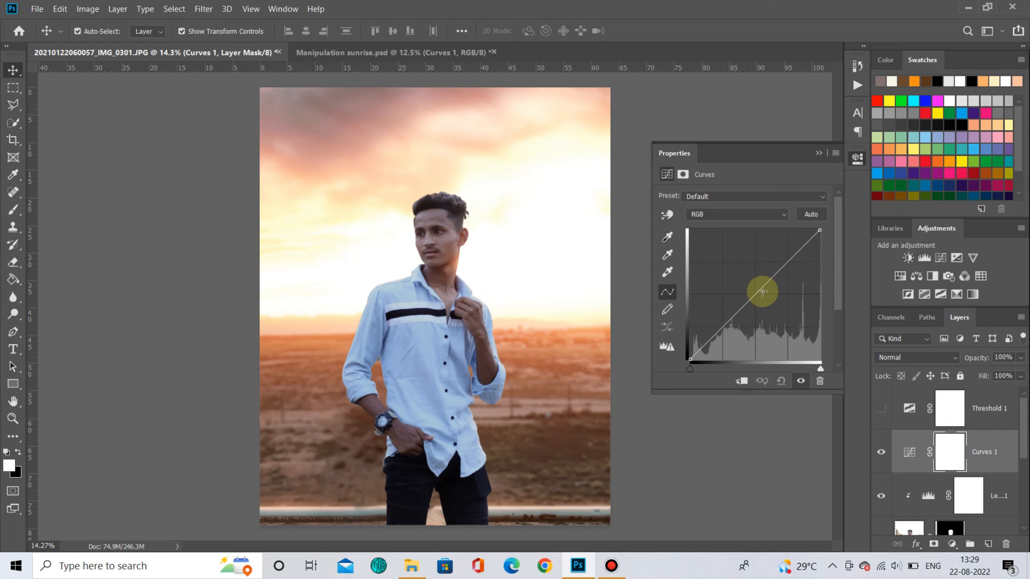
pyautogui.click(737, 380)
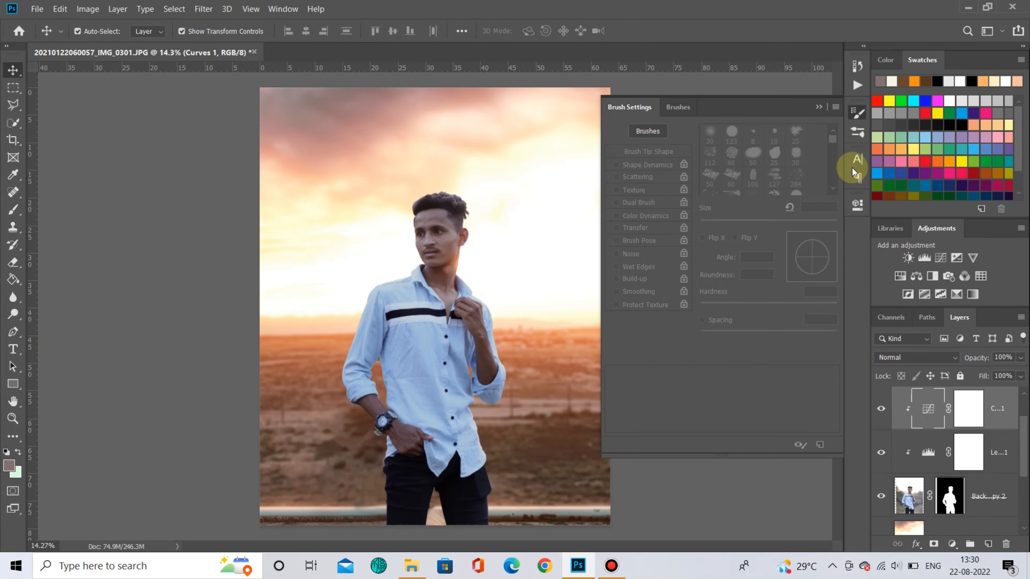
pyautogui.click(856, 112)
pyautogui.doubleClick(928, 409)
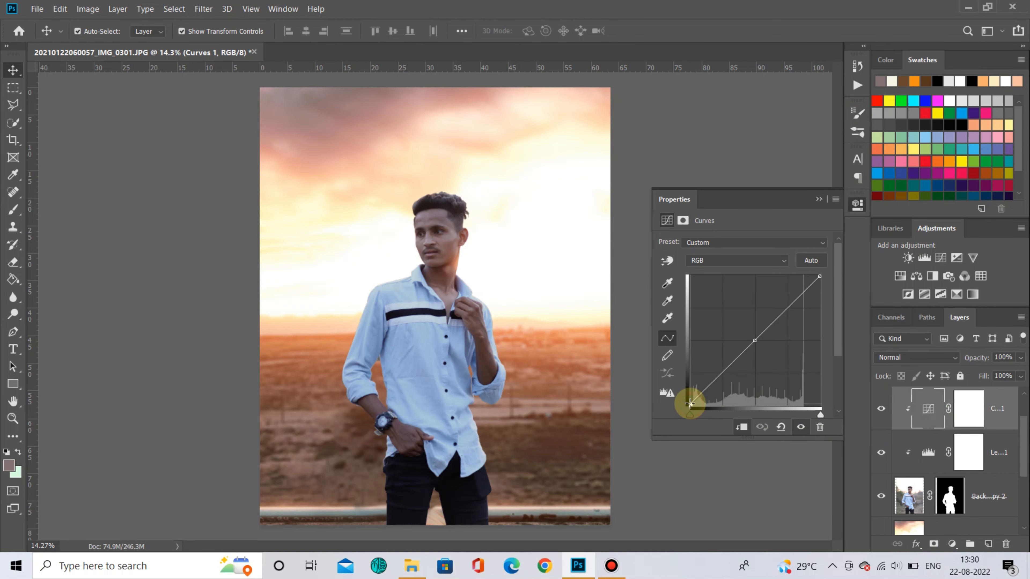
pyautogui.moveTo(690, 404); pyautogui.dragTo(690, 406)
pyautogui.moveTo(754, 340); pyautogui.dragTo(754, 339)
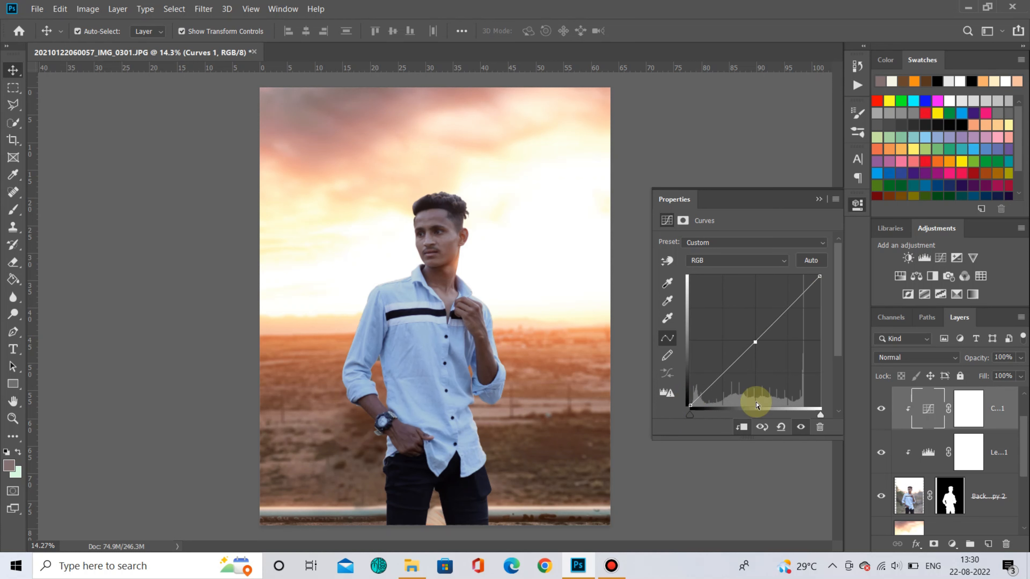
pyautogui.click(818, 199)
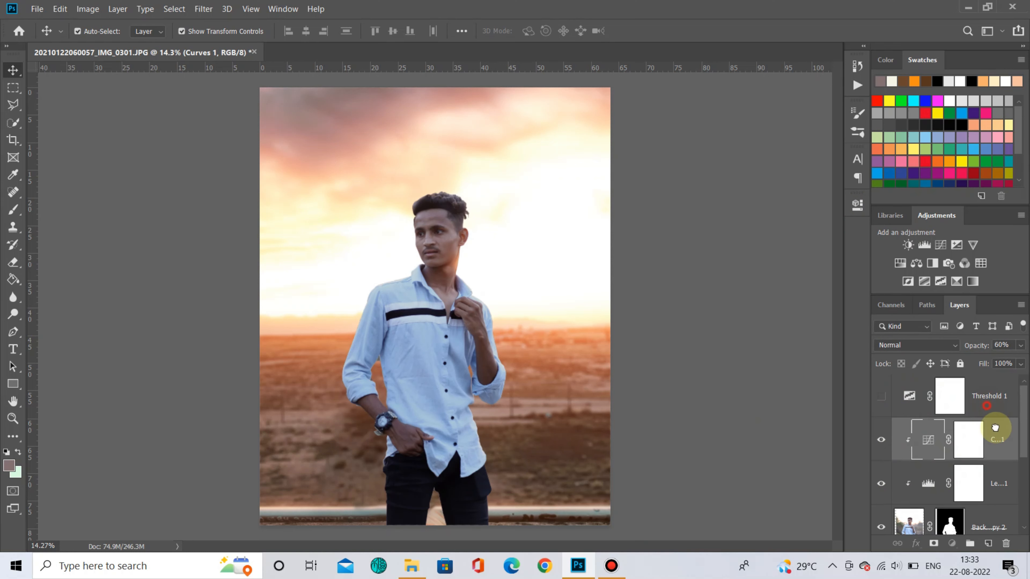
pyautogui.moveTo(995, 428); pyautogui.dragTo(1005, 542)
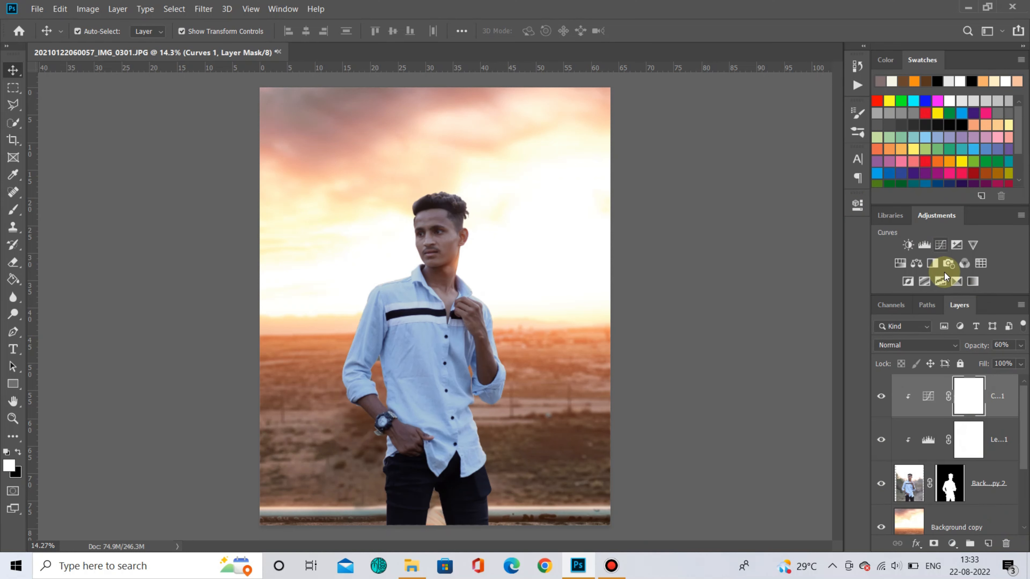
# - Add a Selective Color adjustment clipped to the man and set Whites to Cyan -100, Magenta -100, Yellow +100, Black +32
pyautogui.click(958, 283)
pyautogui.click(747, 257)
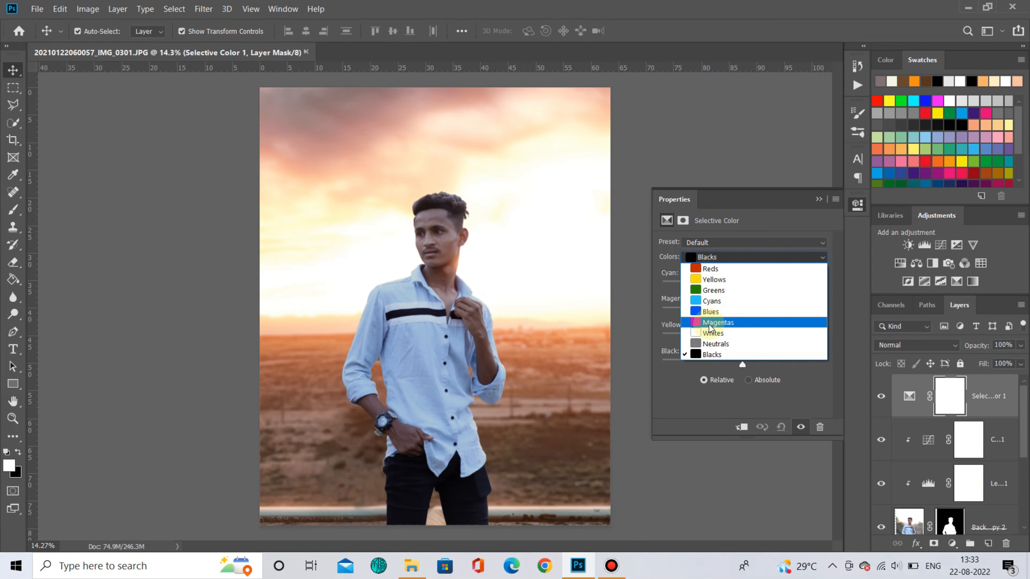
pyautogui.click(713, 332)
pyautogui.moveTo(706, 283); pyautogui.dragTo(590, 315)
pyautogui.click(741, 427)
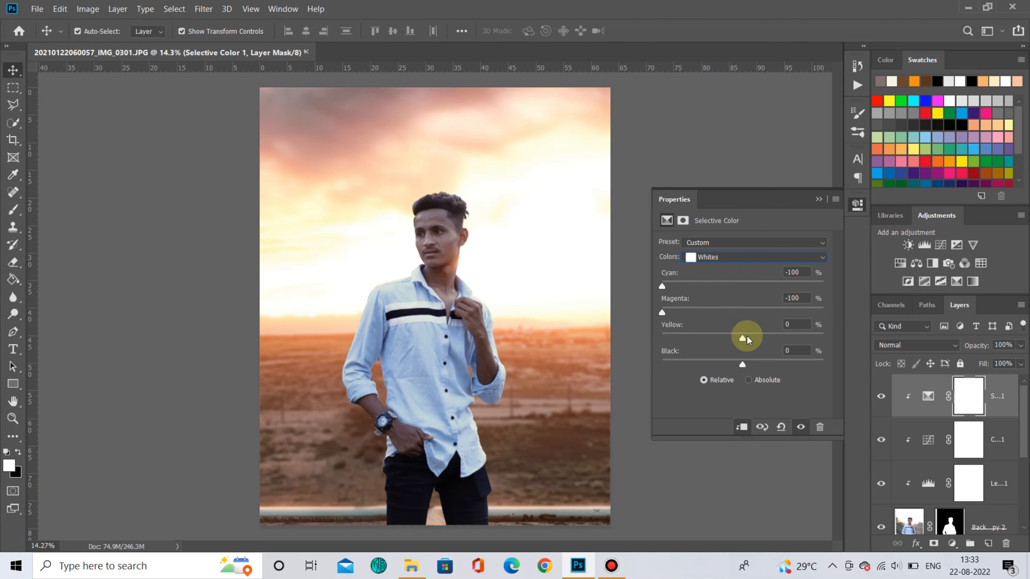
pyautogui.moveTo(747, 336); pyautogui.dragTo(844, 343)
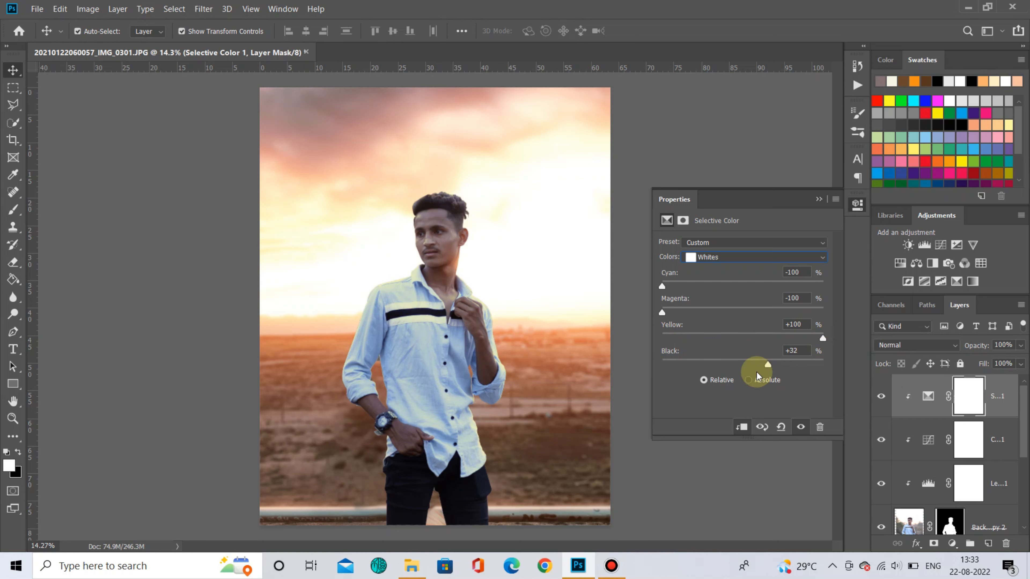
# - Switch the Selective Color range to Neutrals and set Cyan -5, Magenta -2, Yellow +13, Black -11
pyautogui.scroll(-1, 767, 260)
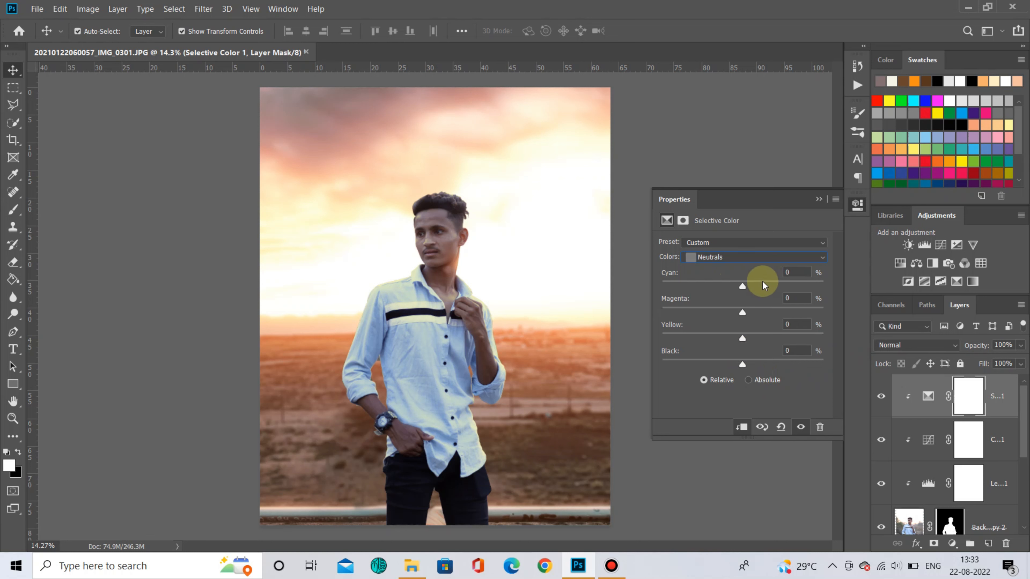
pyautogui.moveTo(741, 285); pyautogui.dragTo(750, 320)
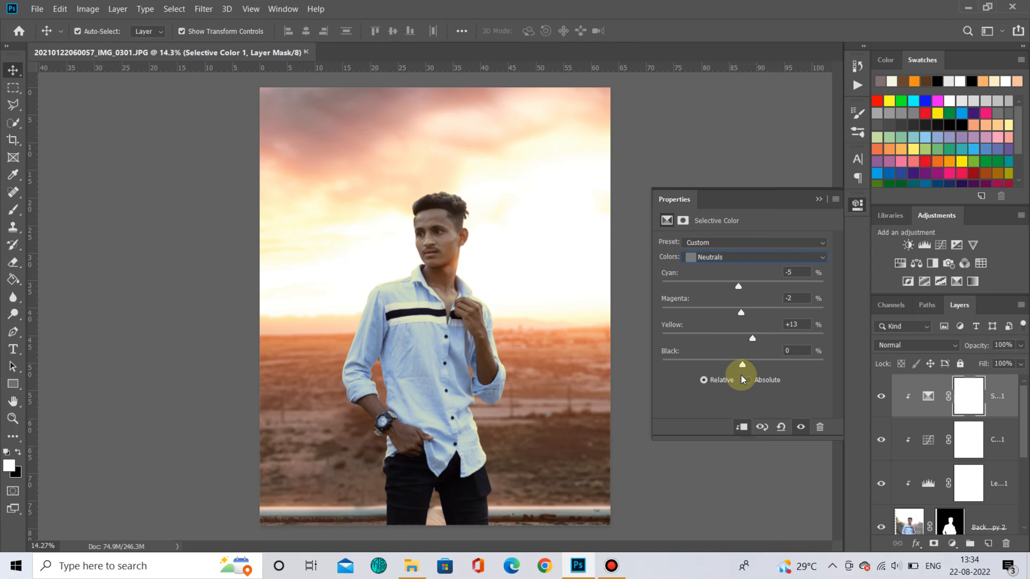
pyautogui.moveTo(742, 363)
pyautogui.mouseDown()
pyautogui.moveTo(755, 363)
pyautogui.moveTo(740, 362)
pyautogui.mouseUp()
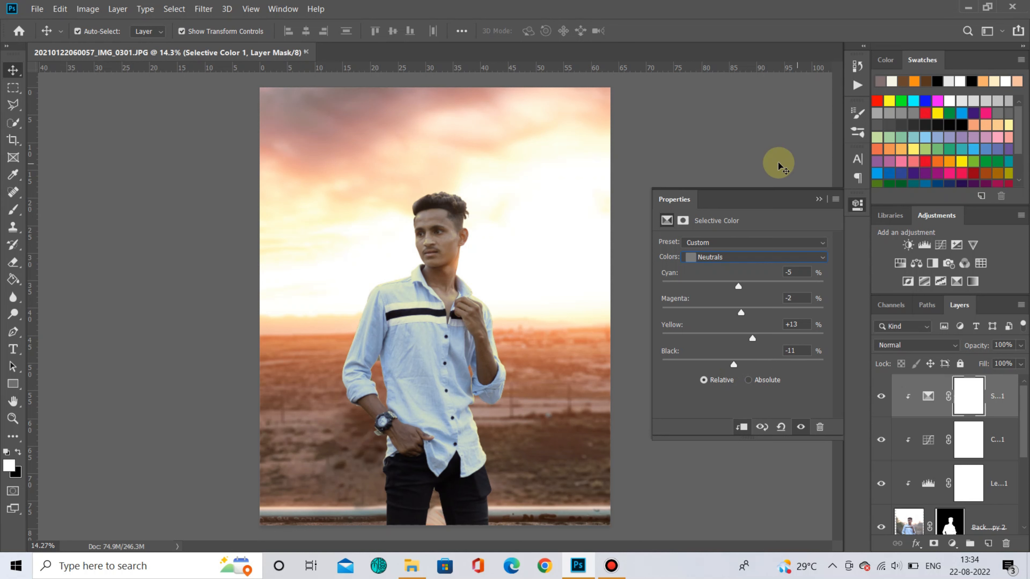
# - Set the Selective Color Blacks to Cyan -18, Magenta +5, Yellow +22, Black +11
pyautogui.moveTo(742, 286); pyautogui.dragTo(734, 287)
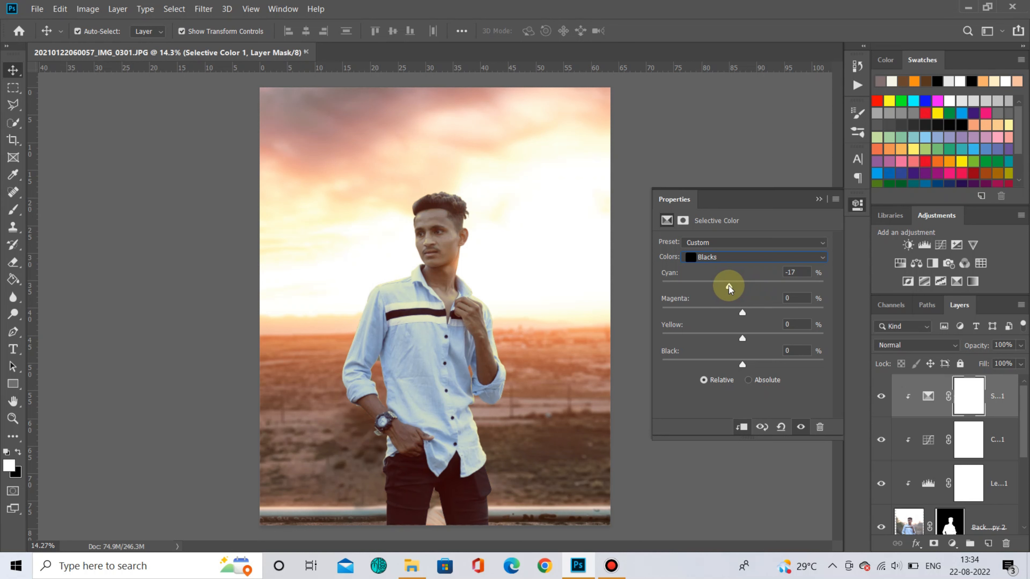
pyautogui.moveTo(741, 312); pyautogui.dragTo(741, 340)
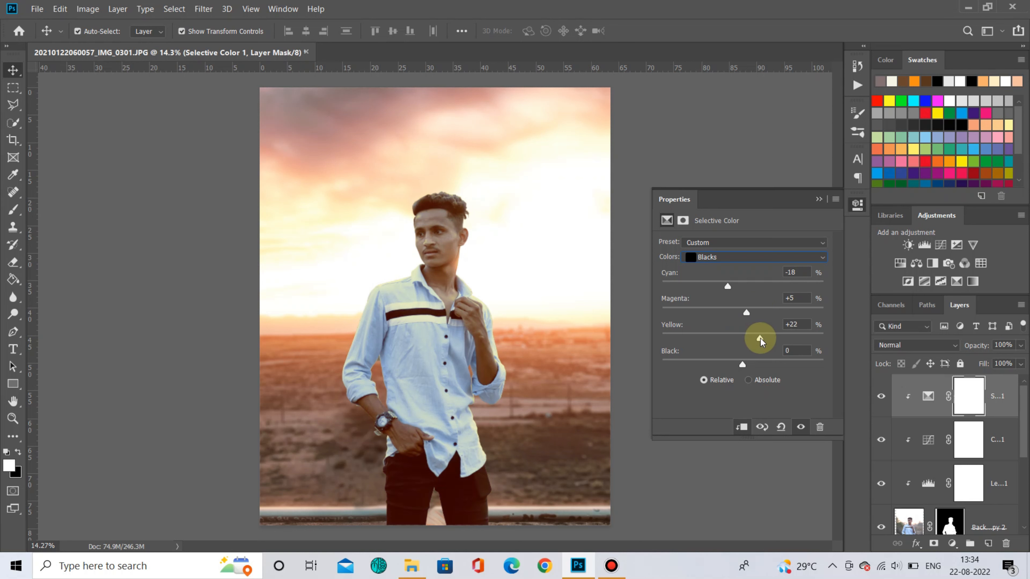
pyautogui.moveTo(742, 364); pyautogui.dragTo(742, 366)
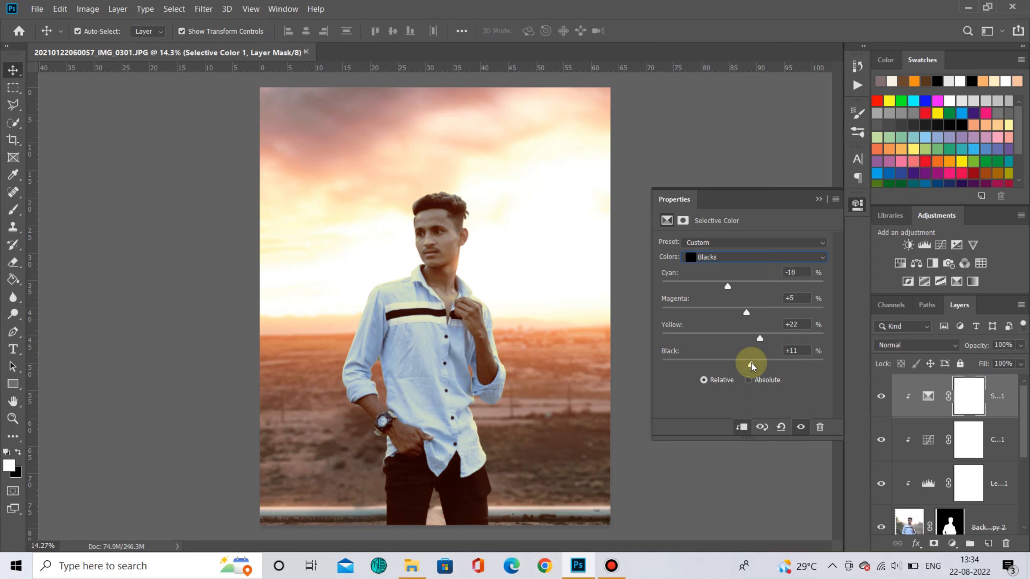
pyautogui.click(857, 204)
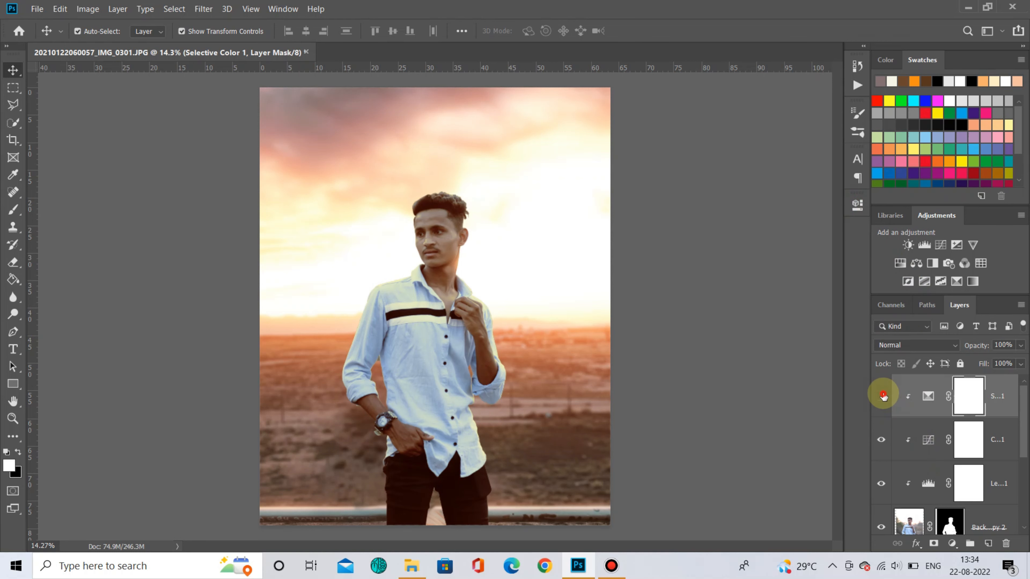
# - Toggle the Selective Color layer's visibility to compare the result
pyautogui.click(882, 395)
pyautogui.click(882, 395)
pyautogui.click(882, 396)
pyautogui.click(882, 396)
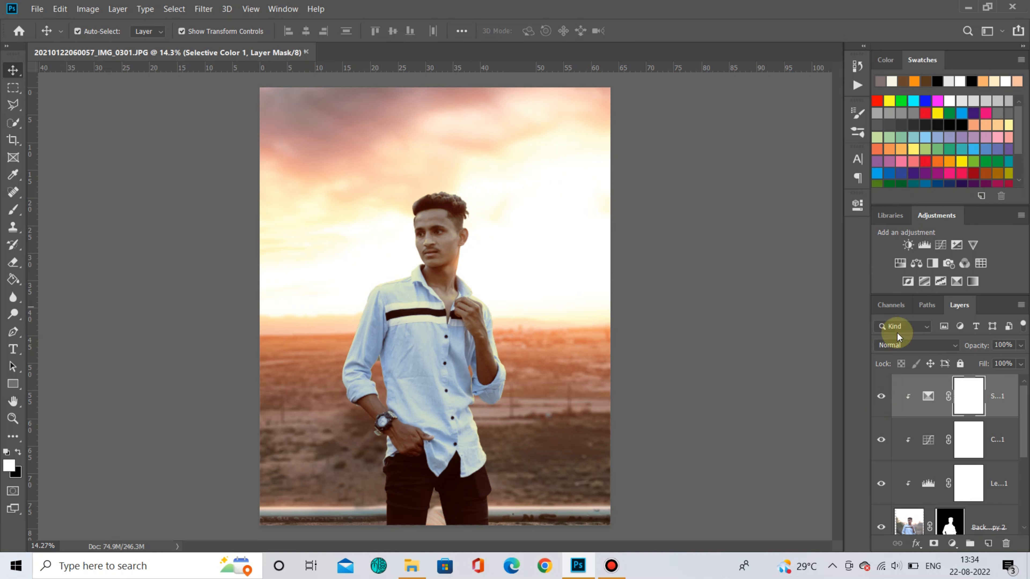
# - Add a second Selective Color adjustment clipped to the man and pick the Reds range
pyautogui.click(958, 280)
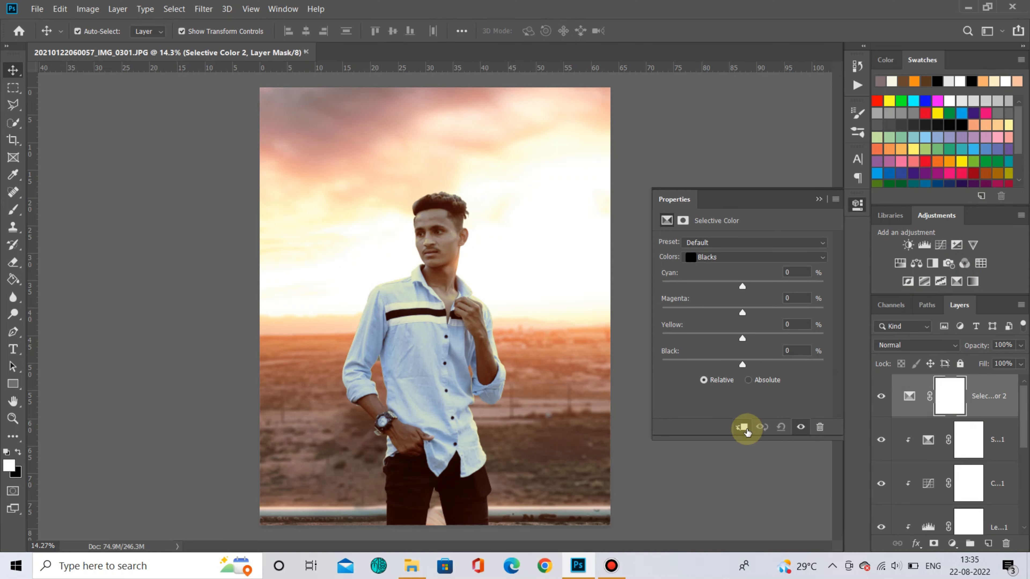
pyautogui.click(724, 257)
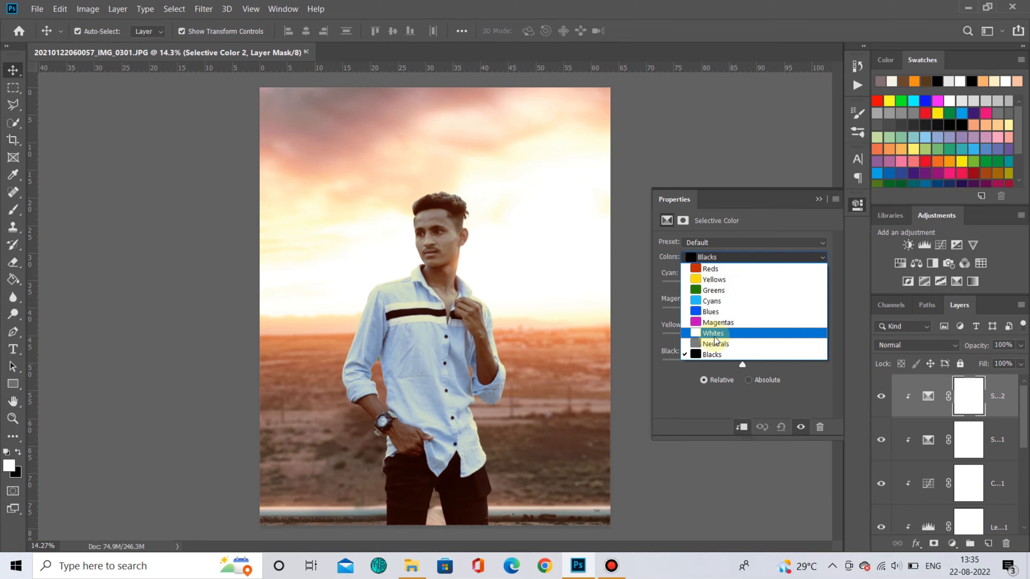
pyautogui.click(713, 269)
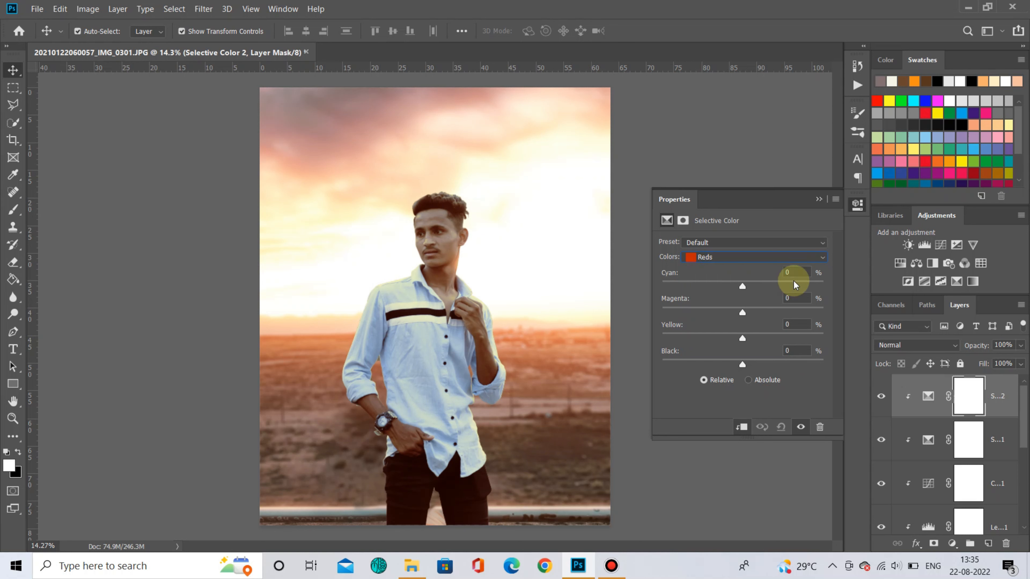
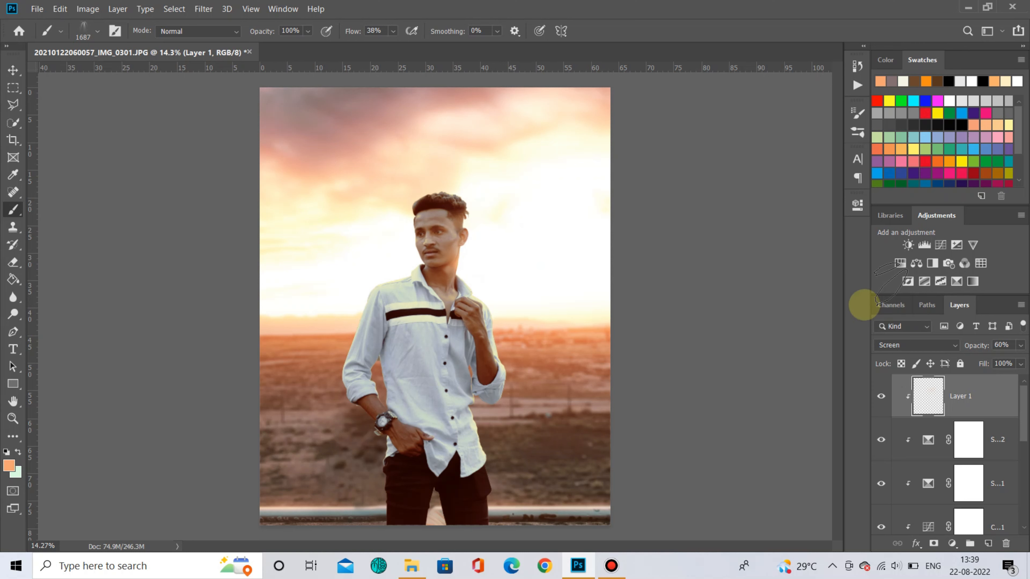
# - Paint warm orange light over the man's face and neck on the clipped Layer 1 in Normal mode
pyautogui.click(907, 345)
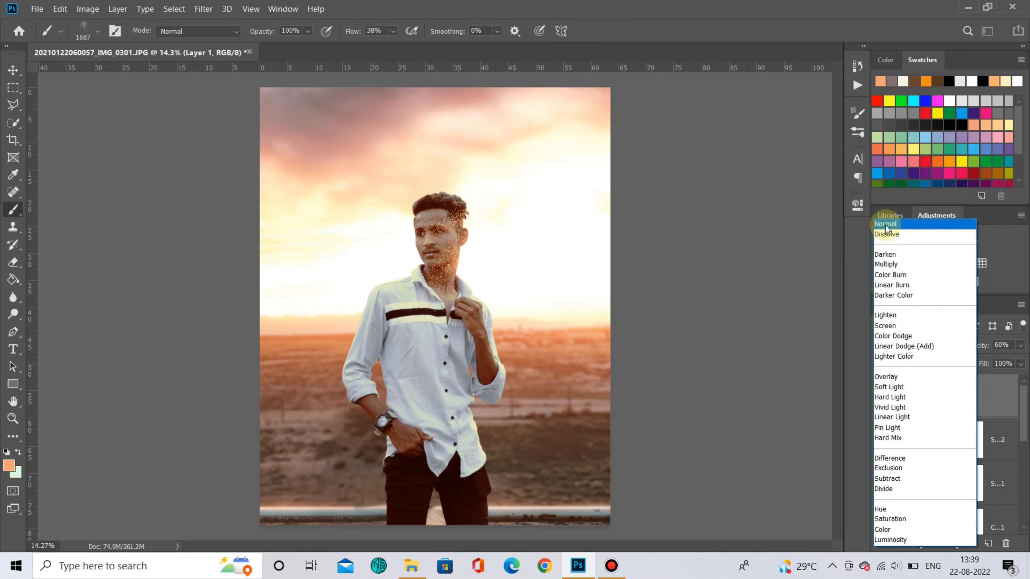
pyautogui.click(885, 225)
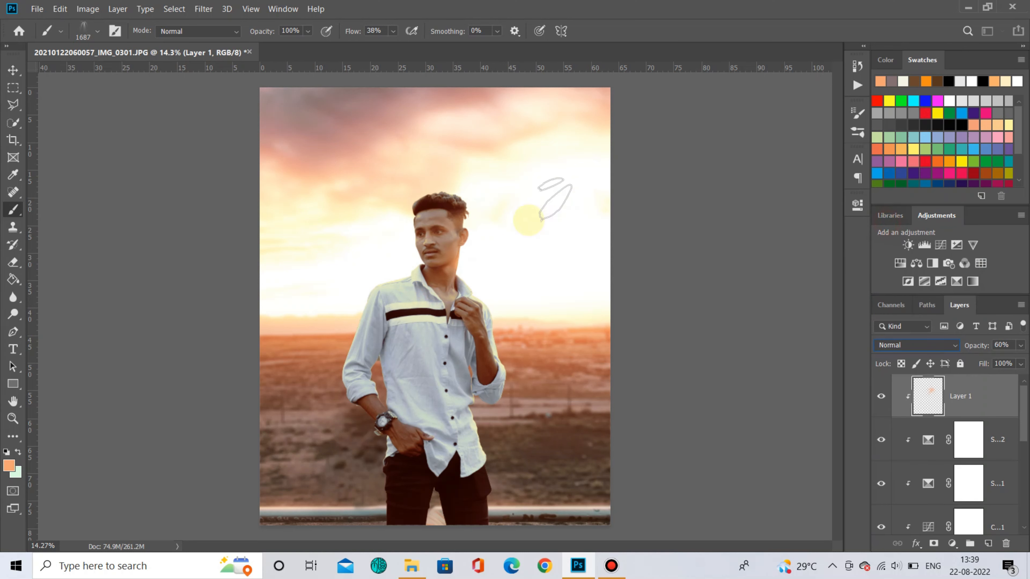
pyautogui.moveTo(440, 262); pyautogui.dragTo(483, 266)
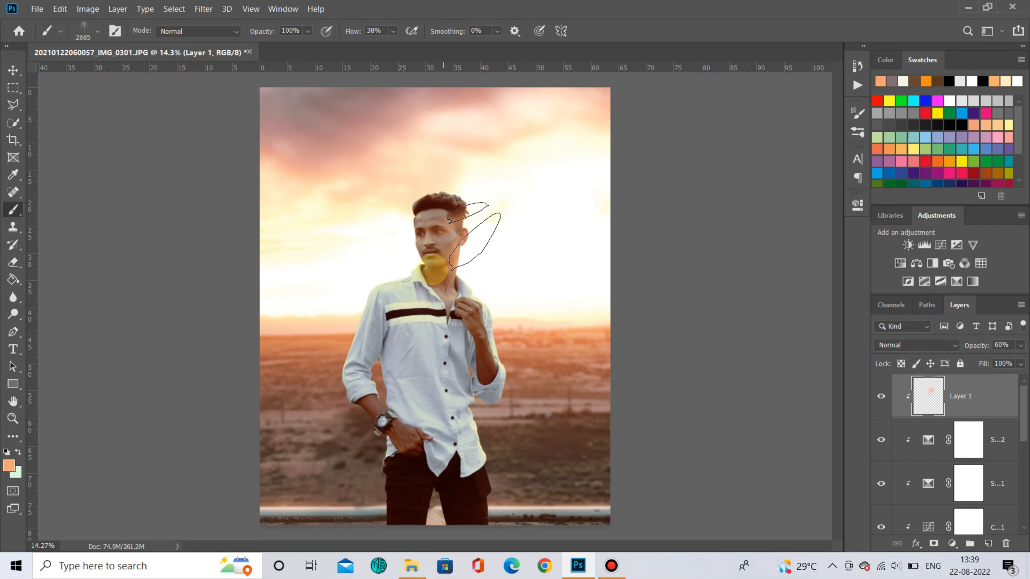
pyautogui.click(414, 277)
pyautogui.click(445, 336)
pyautogui.click(465, 413)
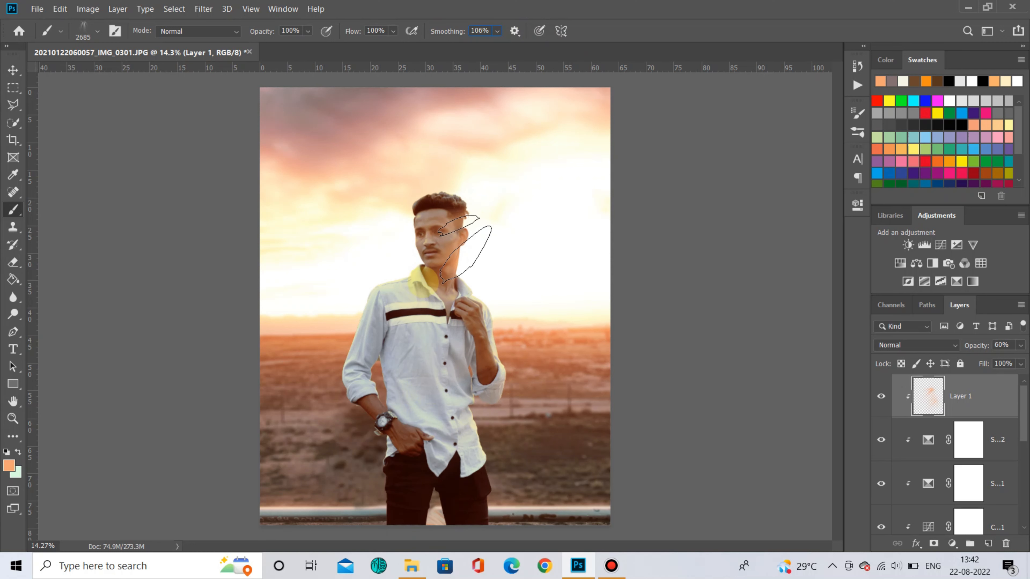
pyautogui.click(425, 281)
pyautogui.click(526, 222)
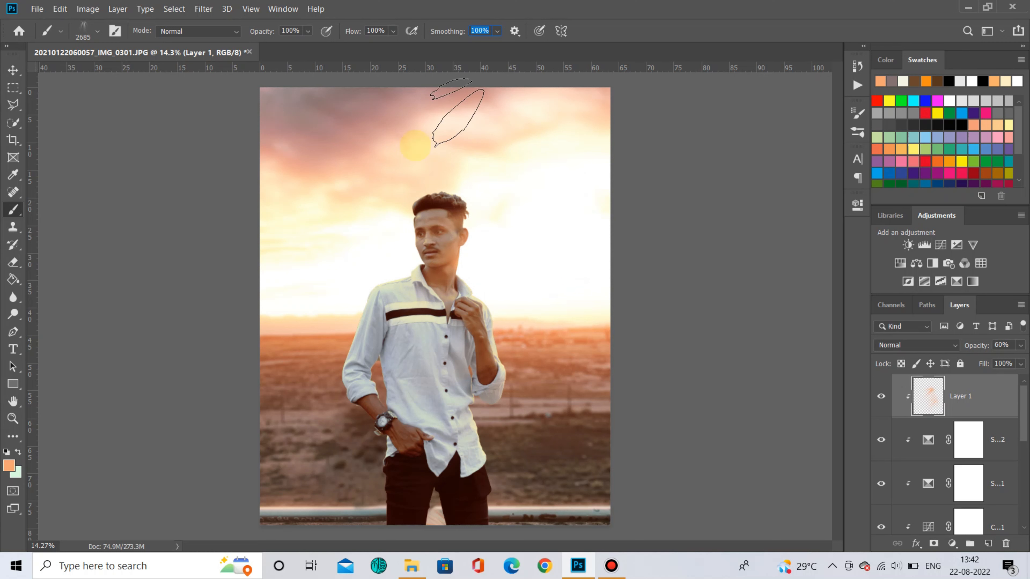
pyautogui.write('9')
pyautogui.press('Return')
pyautogui.moveTo(385, 41); pyautogui.dragTo(384, 40)
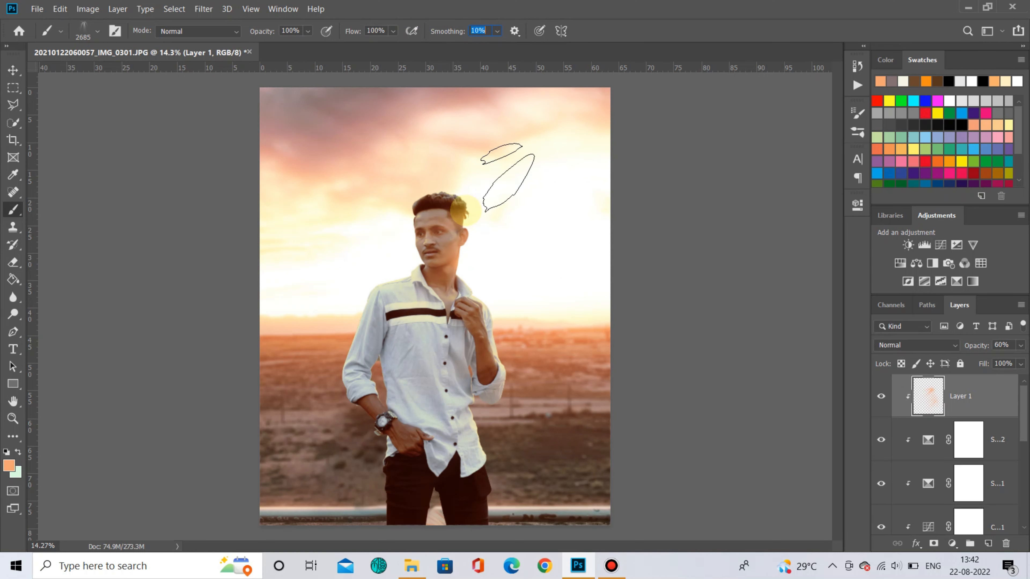
pyautogui.click(431, 260)
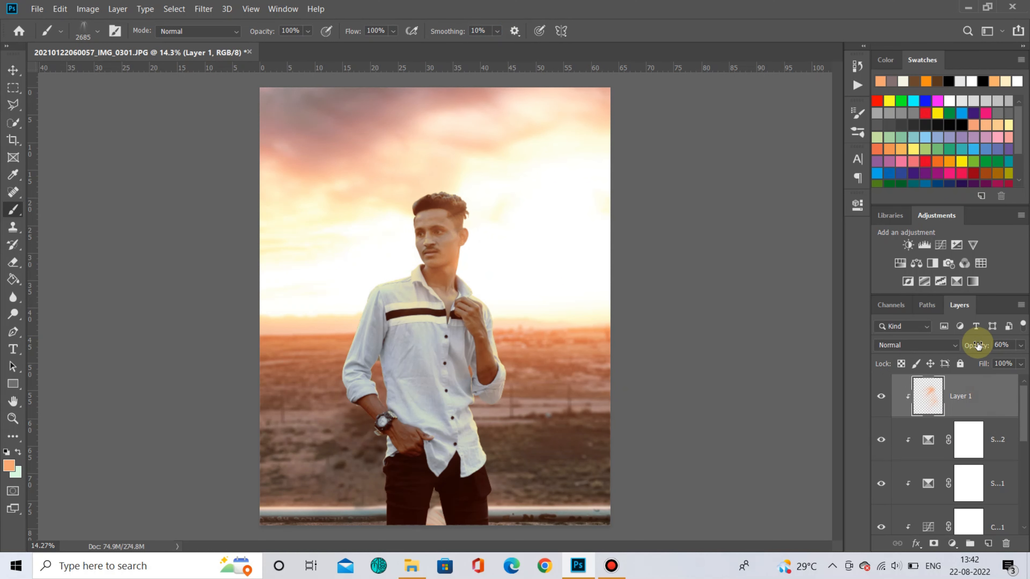
pyautogui.moveTo(976, 344); pyautogui.dragTo(1015, 336)
# - Delete Layer 1, add a fresh empty layer and clip it to the man
pyautogui.moveTo(973, 397); pyautogui.dragTo(1007, 544)
pyautogui.click(989, 546)
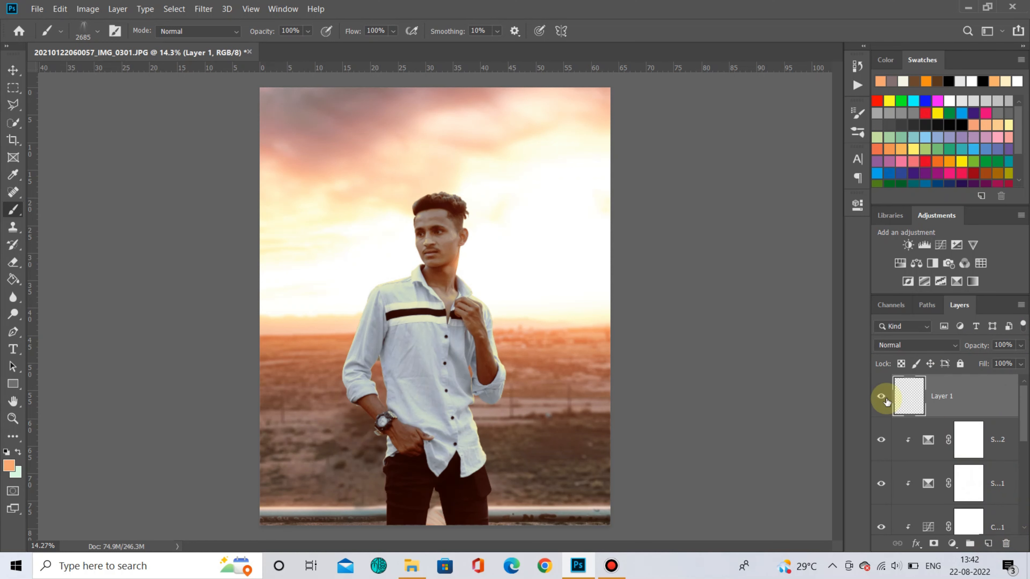
pyautogui.keyDown('alt'); pyautogui.click(941, 417); pyautogui.keyUp('alt')
# - Paint orange glow along the man's neck and shoulder and set the layer opacity to 88%
pyautogui.click(427, 279)
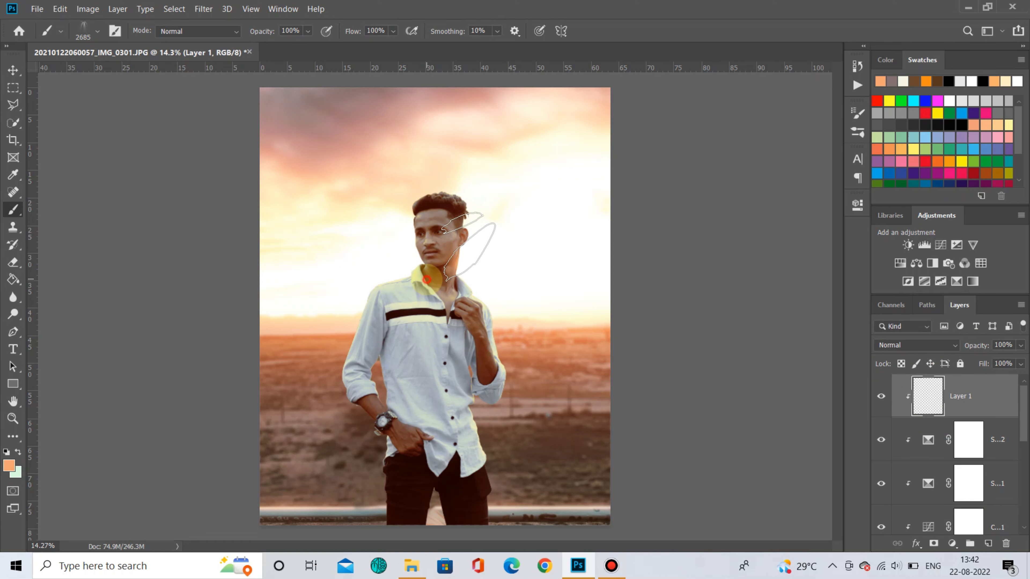
pyautogui.click(426, 279)
pyautogui.moveTo(448, 275); pyautogui.dragTo(357, 286)
pyautogui.scroll(2, 477, 291)
pyautogui.click(980, 345)
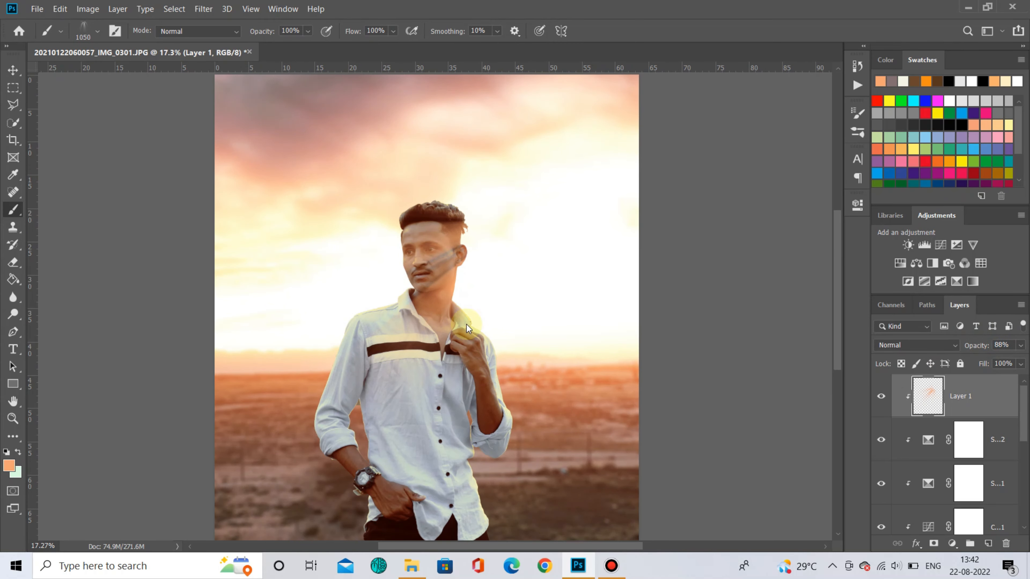
pyautogui.scroll(-2, 466, 323)
pyautogui.click(475, 300)
pyautogui.moveTo(486, 488); pyautogui.dragTo(499, 525)
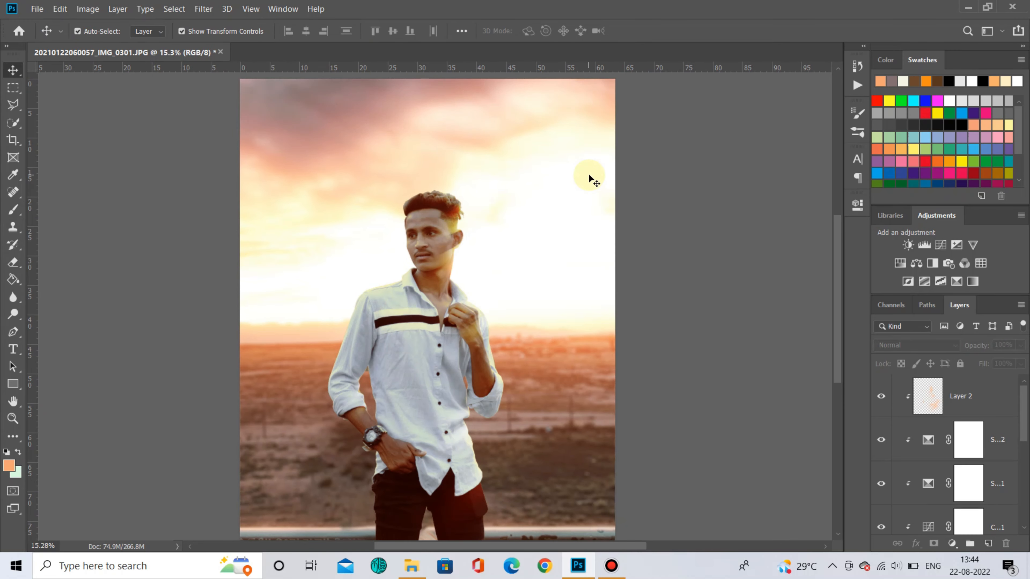
# - Select Layer 2, switch to the Brush tool and set the brush opacity to 14%
pyautogui.click(993, 403)
pyautogui.press('b')
pyautogui.scroll(2, 448, 368)
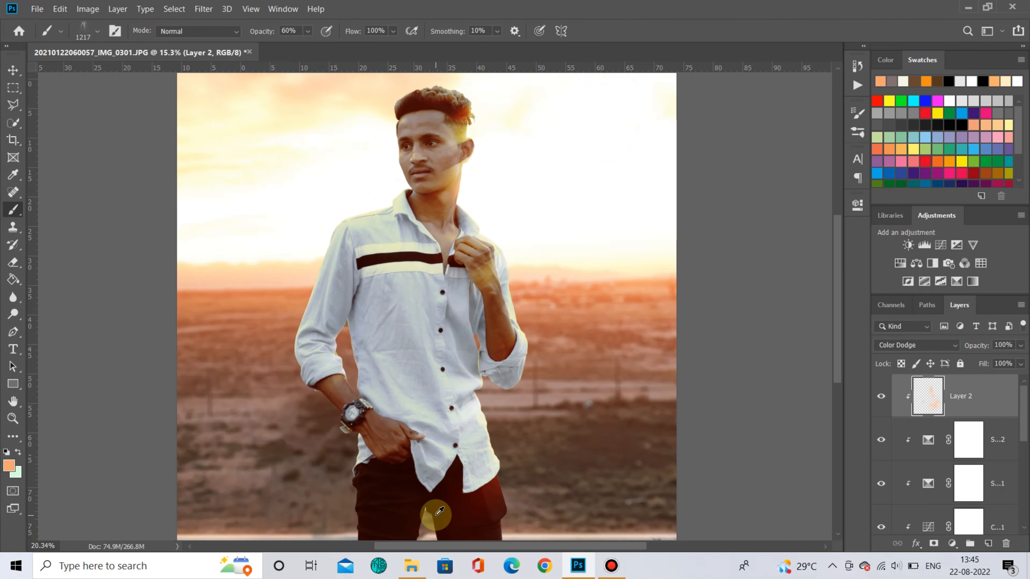
pyautogui.scroll(-2, 481, 435)
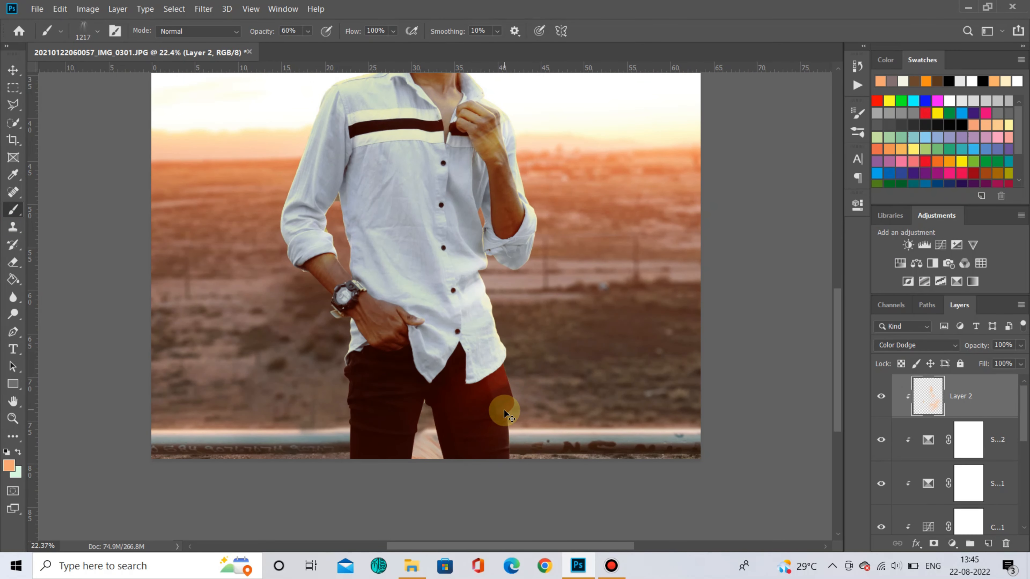
pyautogui.moveTo(255, 31); pyautogui.dragTo(183, 41)
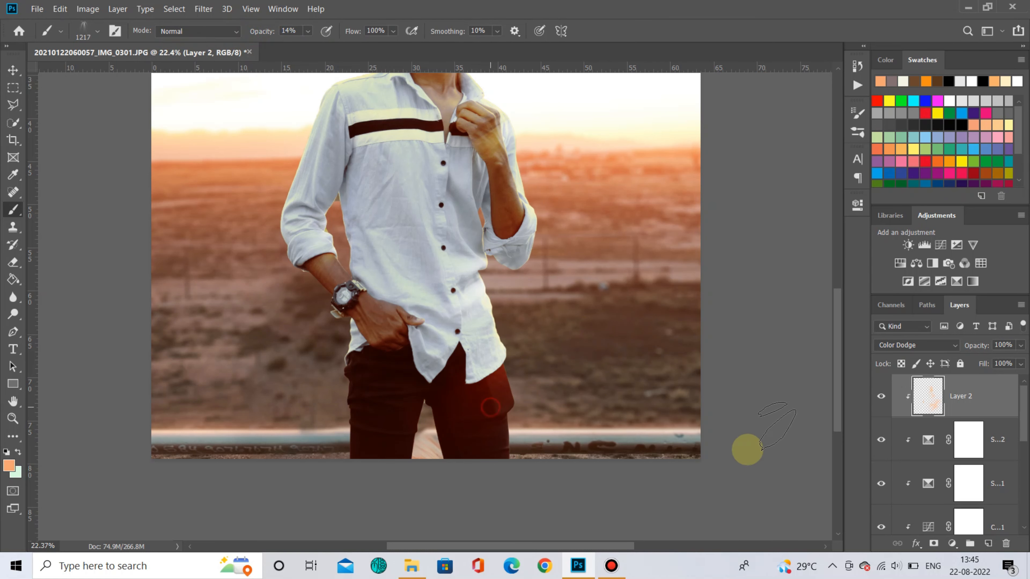
pyautogui.scroll(-2, 443, 288)
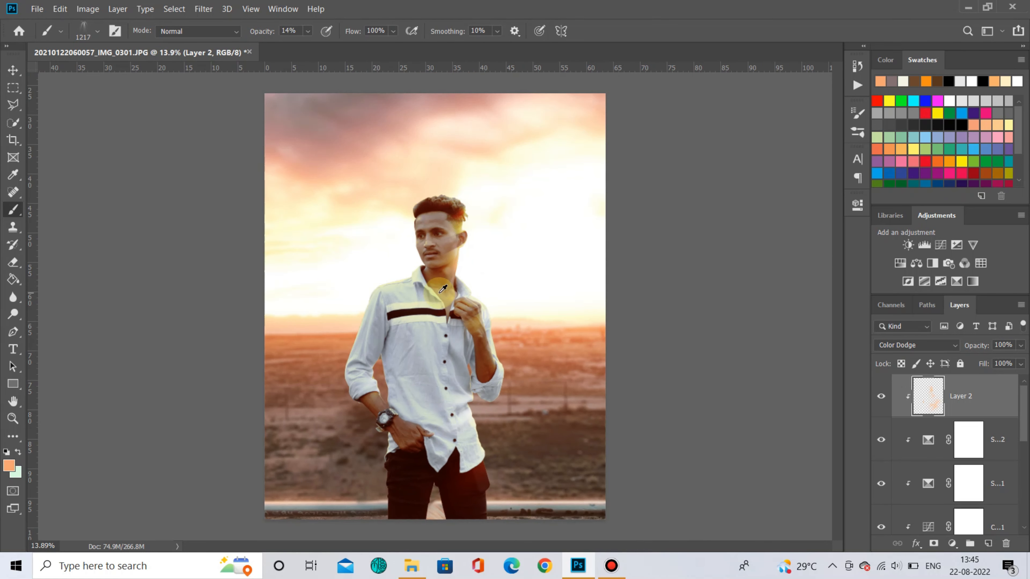
# - Lower the brush hardness and paint soft warm light along the man's sunlit neck and shoulder edge
pyautogui.rightClick(493, 293)
pyautogui.click(642, 386)
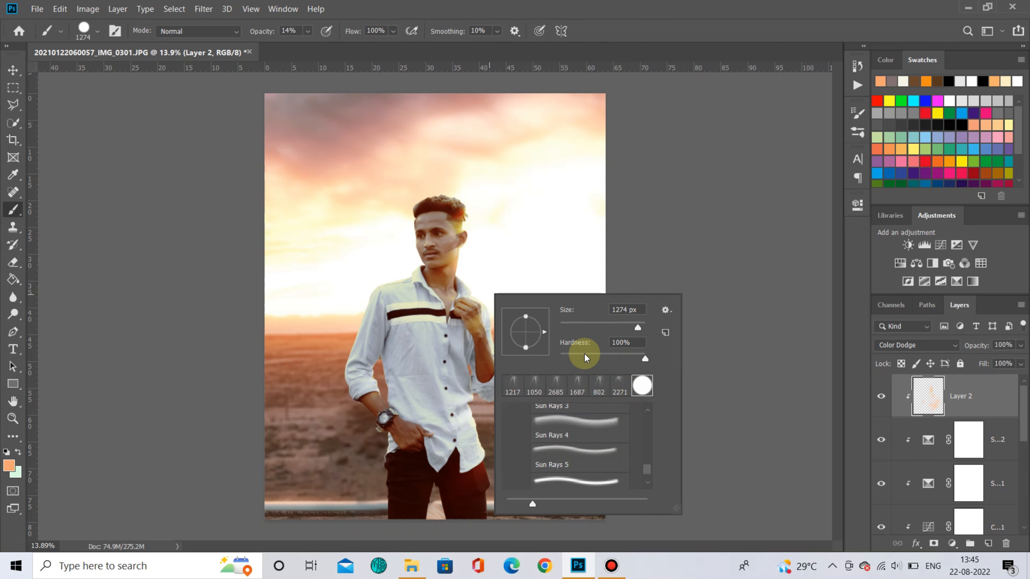
pyautogui.moveTo(580, 356); pyautogui.dragTo(559, 356)
pyautogui.click(657, 243)
pyautogui.moveTo(471, 274); pyautogui.dragTo(444, 274)
pyautogui.scroll(4, 458, 272)
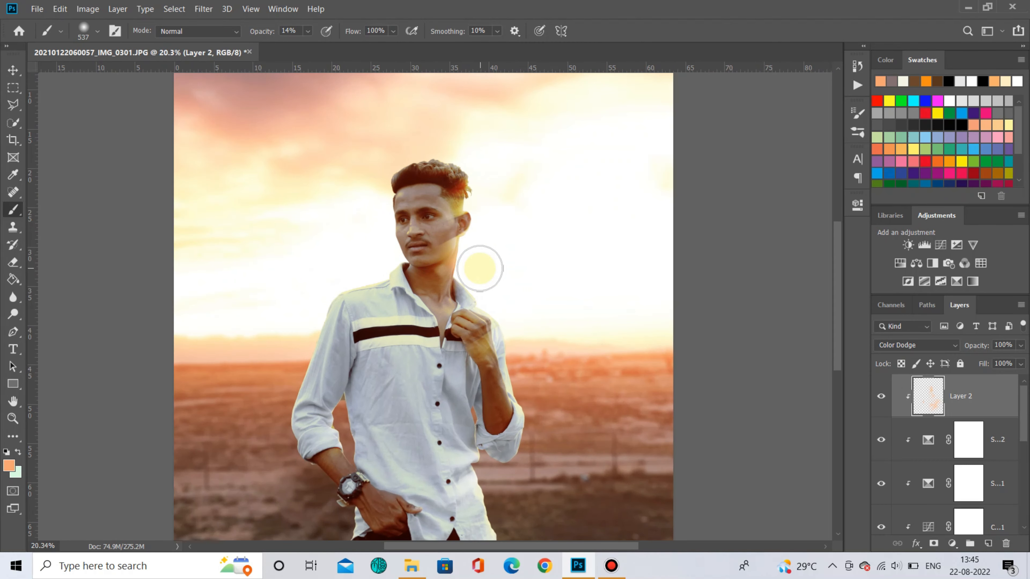
pyautogui.scroll(10, 489, 324)
pyautogui.moveTo(547, 354); pyautogui.dragTo(434, 353)
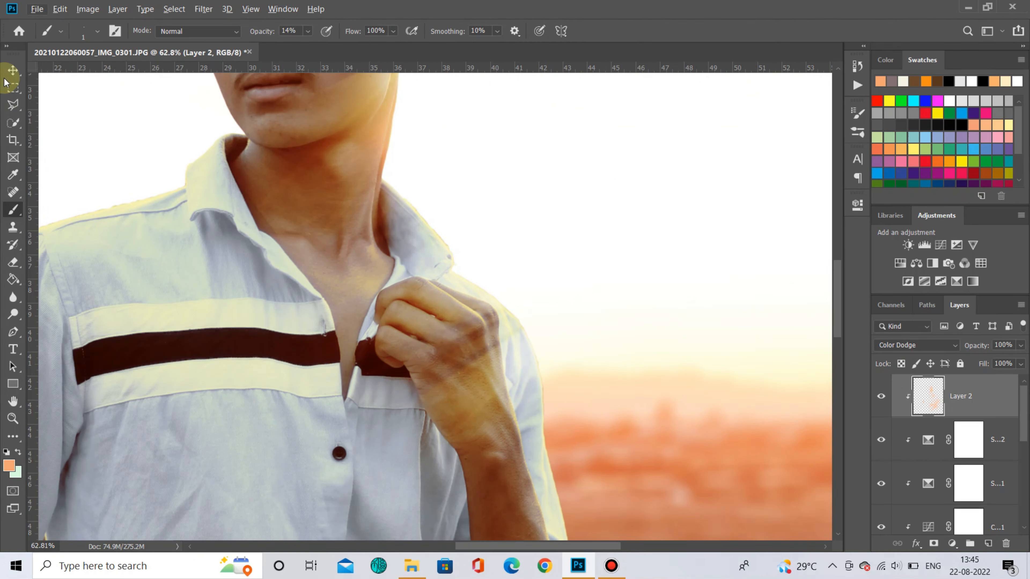
# - Add an Inner Shadow to the man's cut-out layer in Color Dodge with an orange colour at 50% opacity
pyautogui.scroll(-4, 509, 456)
pyautogui.scroll(-13, 551, 415)
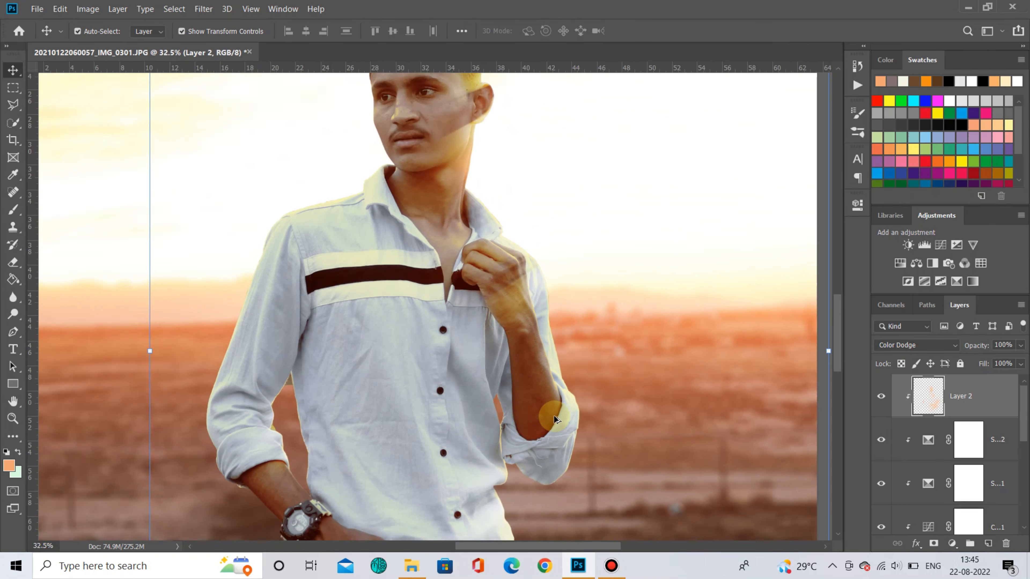
pyautogui.scroll(-2, 550, 414)
pyautogui.scroll(3, 984, 402)
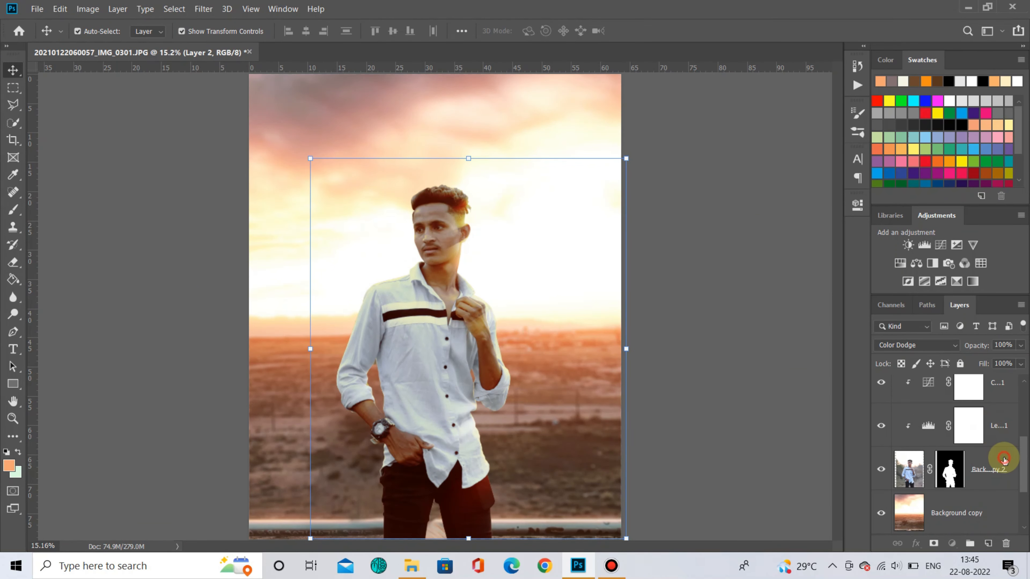
pyautogui.rightClick(1001, 463)
pyautogui.click(869, 7)
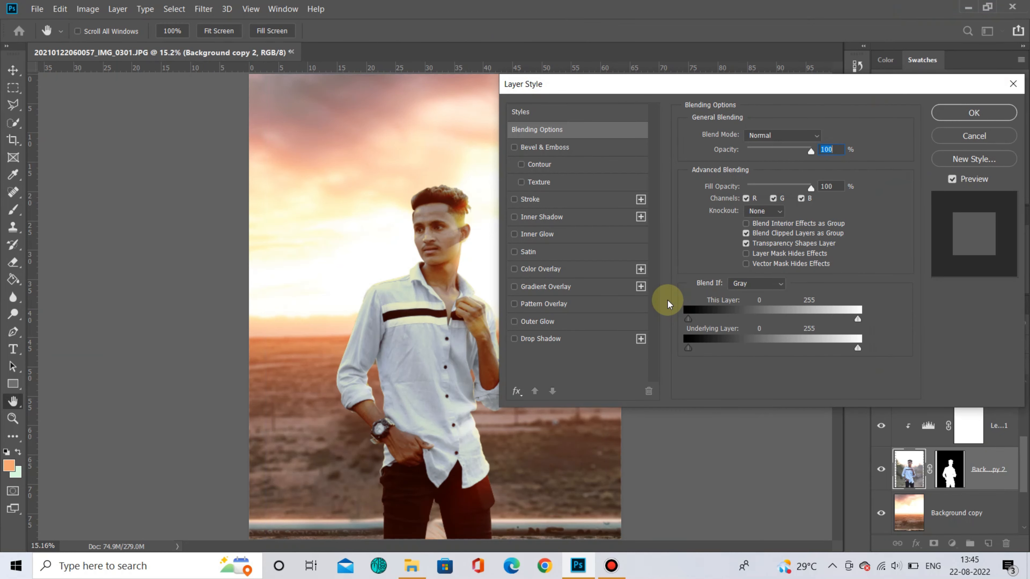
pyautogui.click(553, 222)
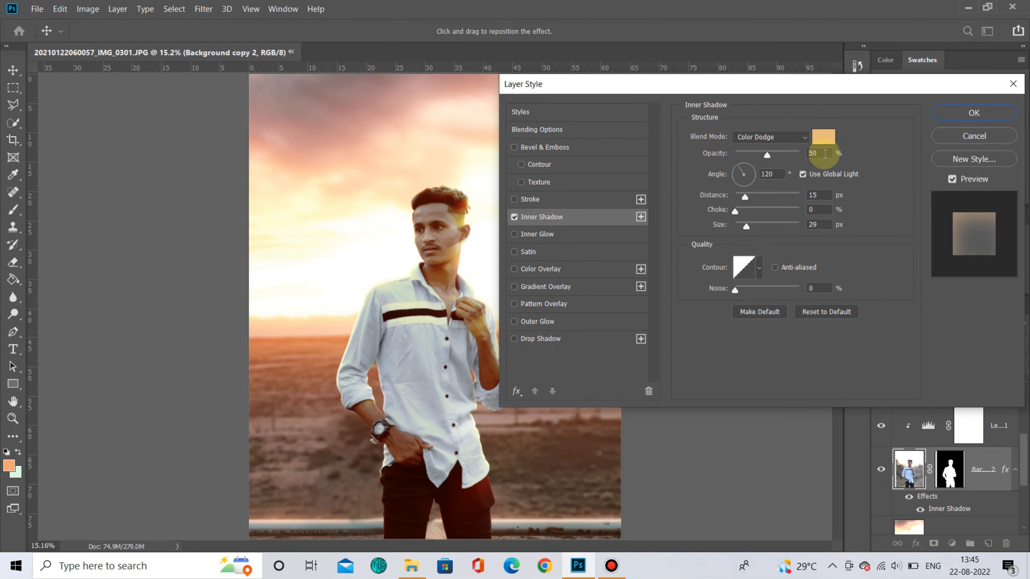
pyautogui.click(818, 152)
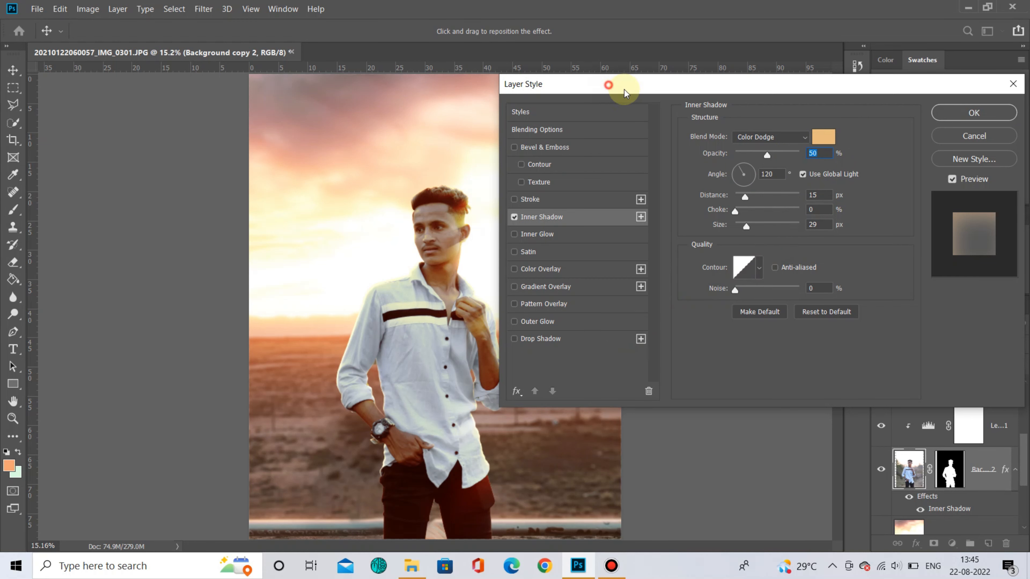
pyautogui.moveTo(616, 85); pyautogui.dragTo(628, 83)
pyautogui.moveTo(785, 151); pyautogui.dragTo(786, 151)
pyautogui.click(957, 110)
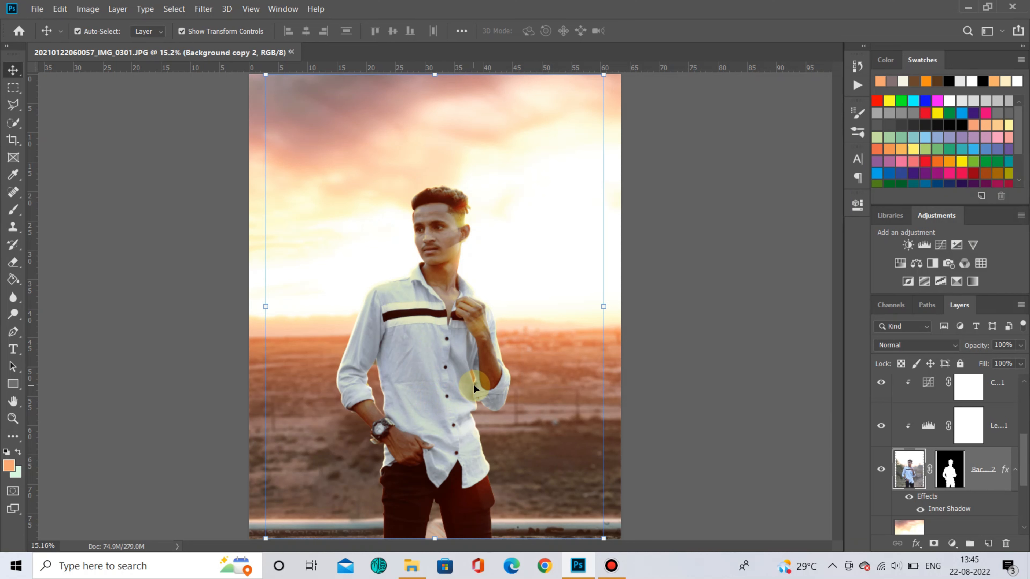
# - Convert the Inner Shadow effect into its own separate layer and select it
pyautogui.rightClick(1005, 477)
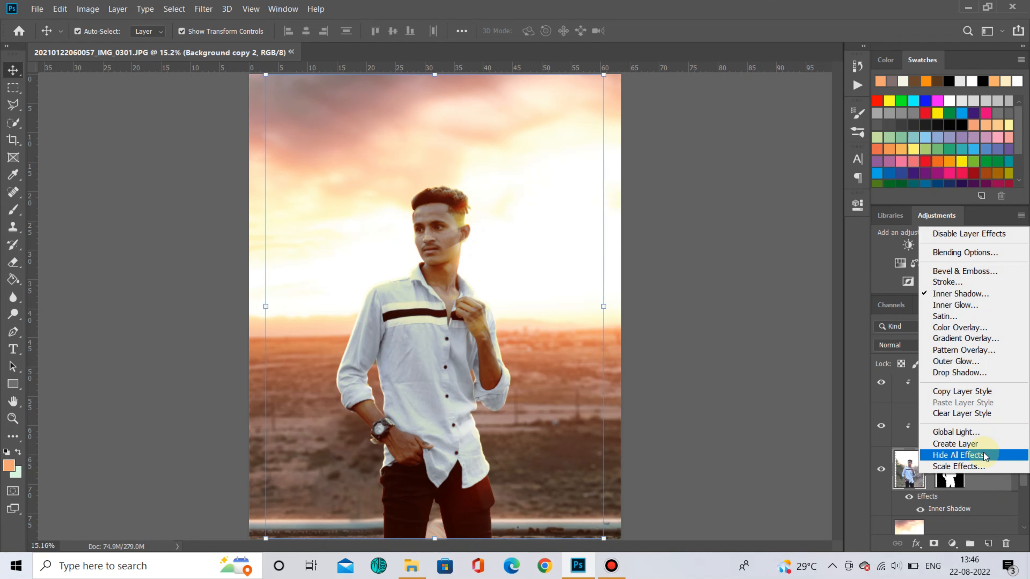
pyautogui.click(960, 437)
pyautogui.click(484, 221)
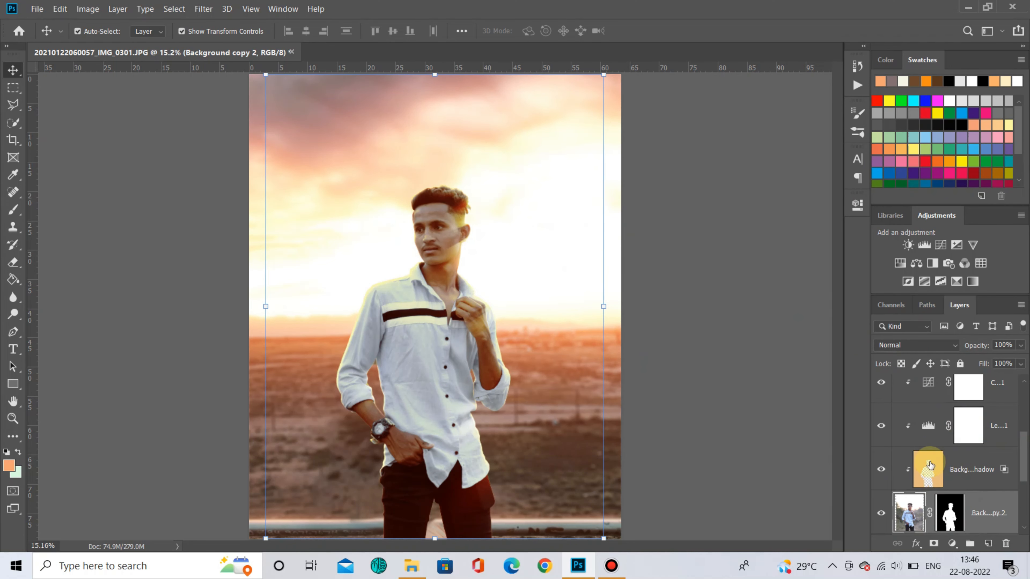
pyautogui.click(969, 473)
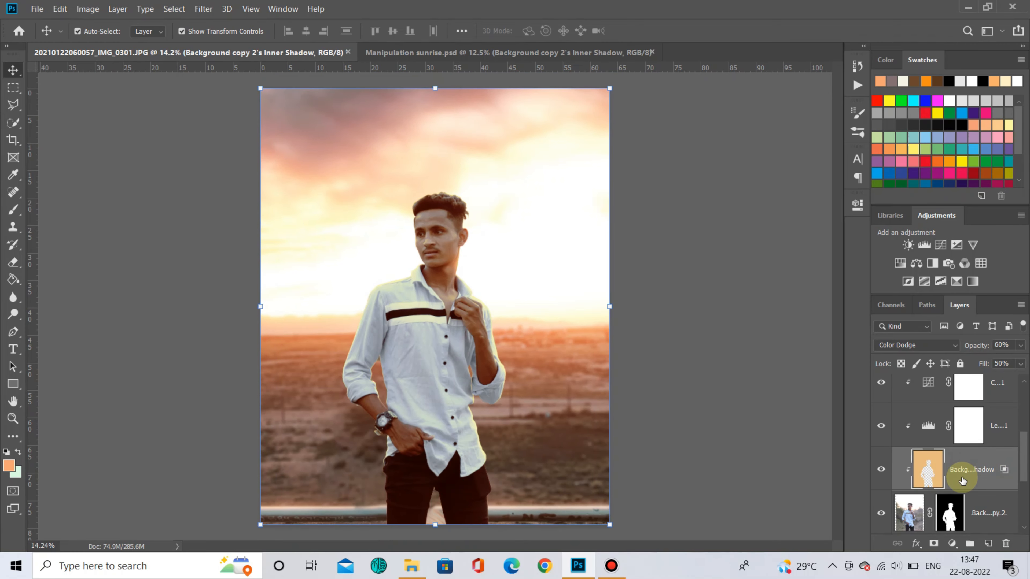
# - Toggle the inner shadow layer's visibility and zoom in to compare the man's edge lighting
pyautogui.click(881, 470)
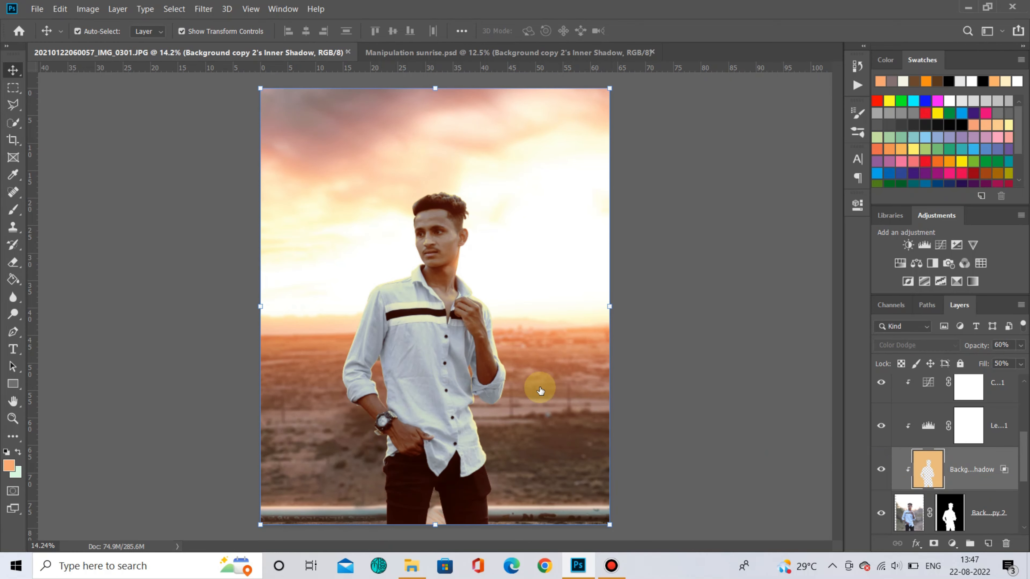
pyautogui.scroll(6, 540, 391)
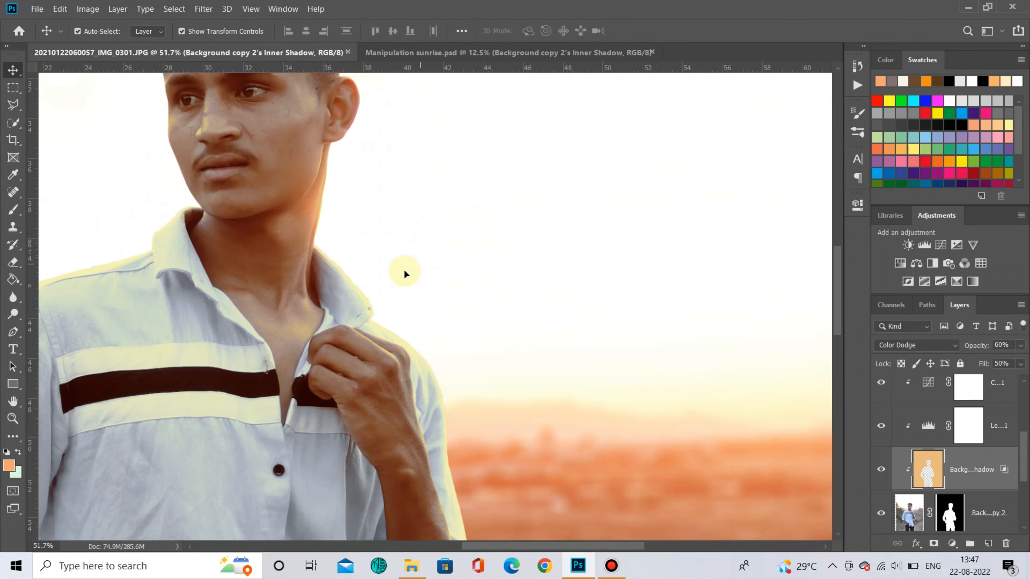
pyautogui.scroll(4, 353, 262)
pyautogui.scroll(3, 881, 406)
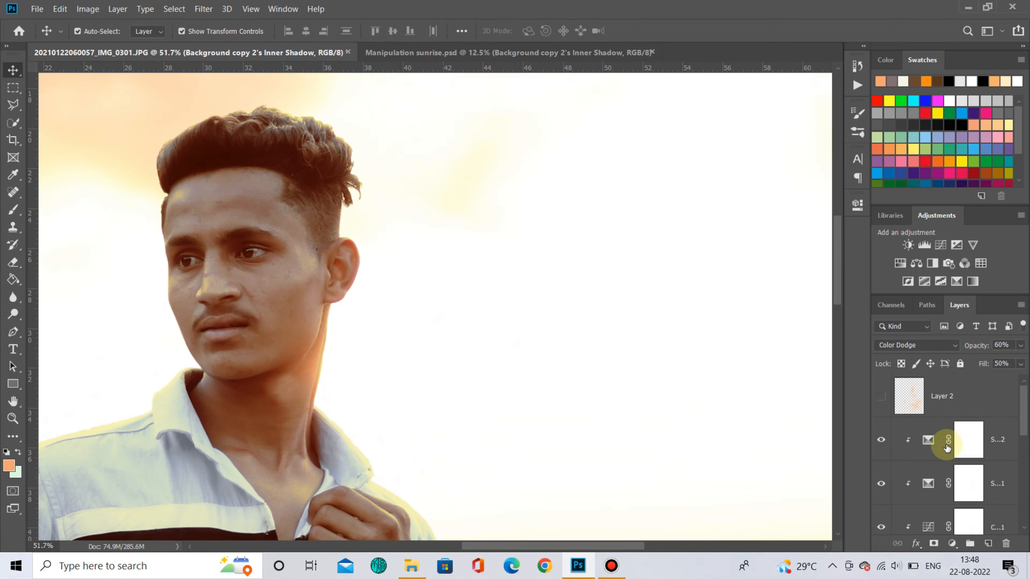
# - Toggle Layer 2's visibility and clip it back onto the man's layers
pyautogui.click(882, 398)
pyautogui.scroll(-5, 448, 289)
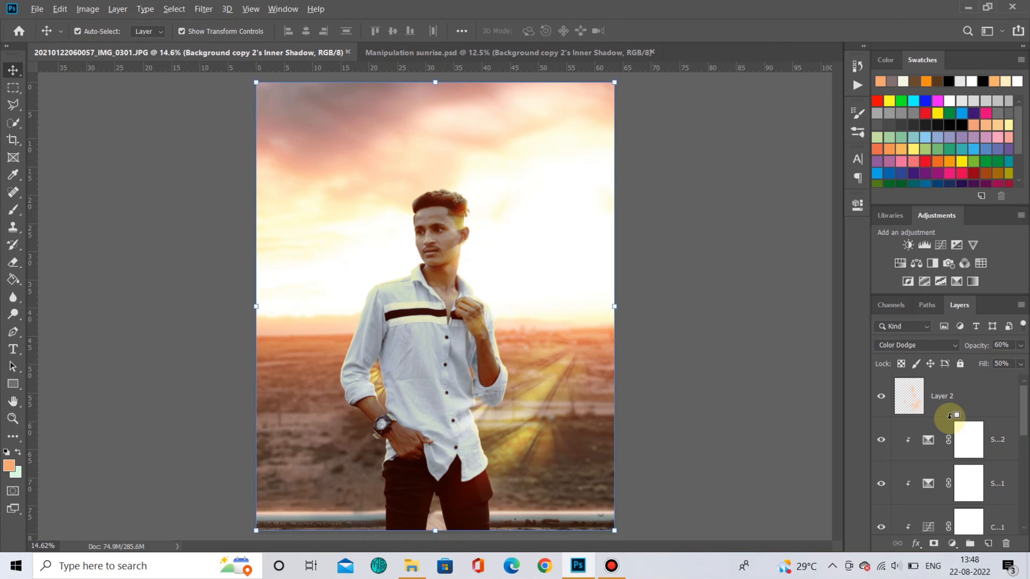
pyautogui.keyDown('alt'); pyautogui.click(950, 415); pyautogui.keyUp('alt')
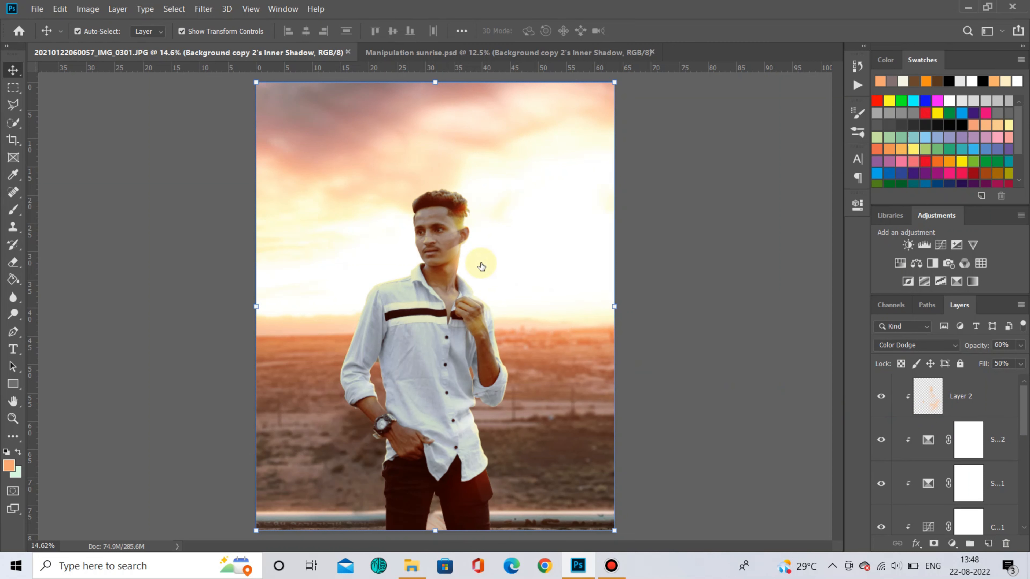
# - Flip the lower Background copy layer of the man horizontally
pyautogui.click(634, 242)
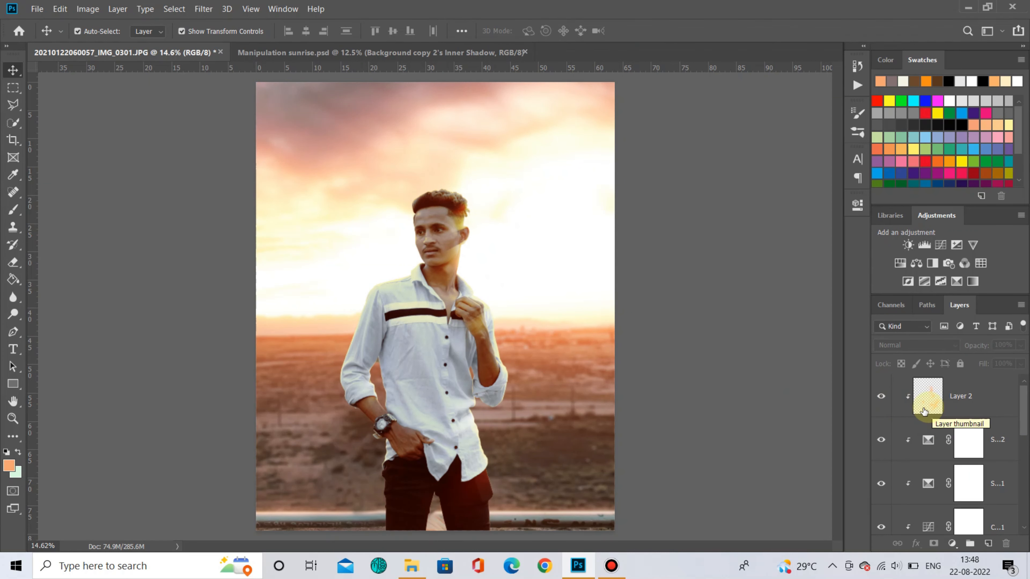
pyautogui.scroll(-5, 972, 439)
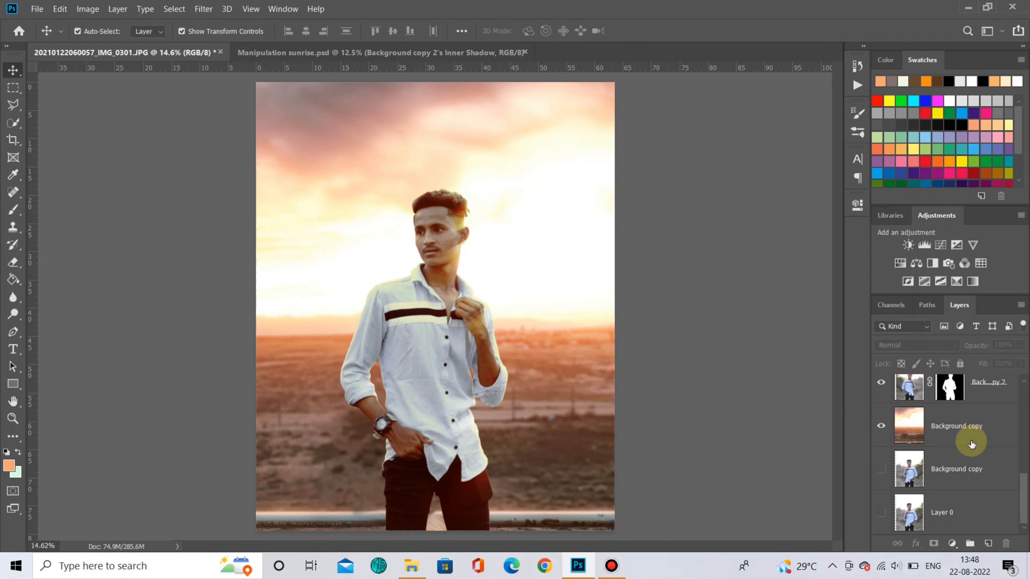
pyautogui.keyDown('alt'); pyautogui.click(882, 522); pyautogui.keyUp('alt')
pyautogui.keyDown('alt'); pyautogui.click(882, 524); pyautogui.keyUp('alt')
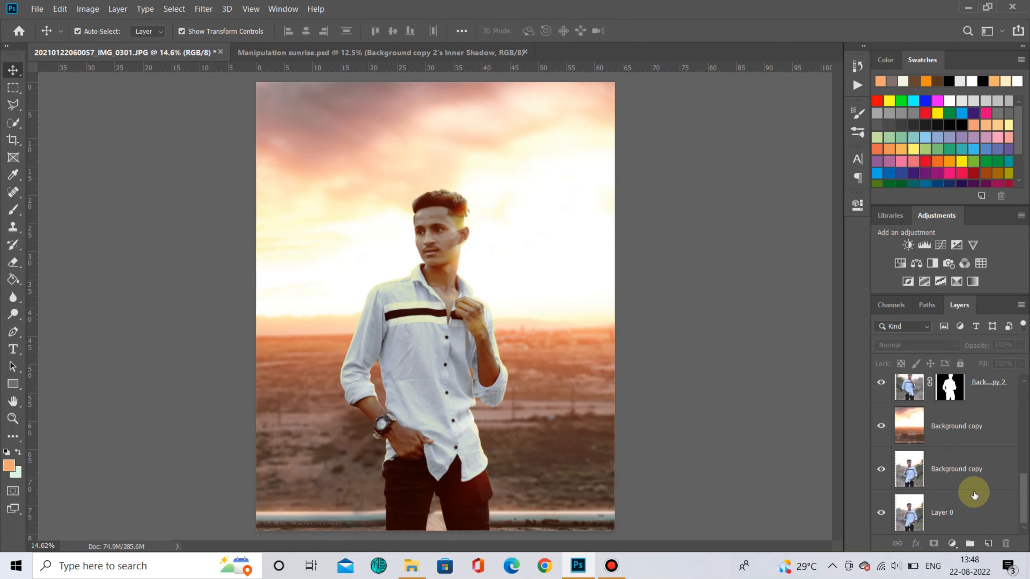
pyautogui.click(974, 476)
pyautogui.rightClick(567, 304)
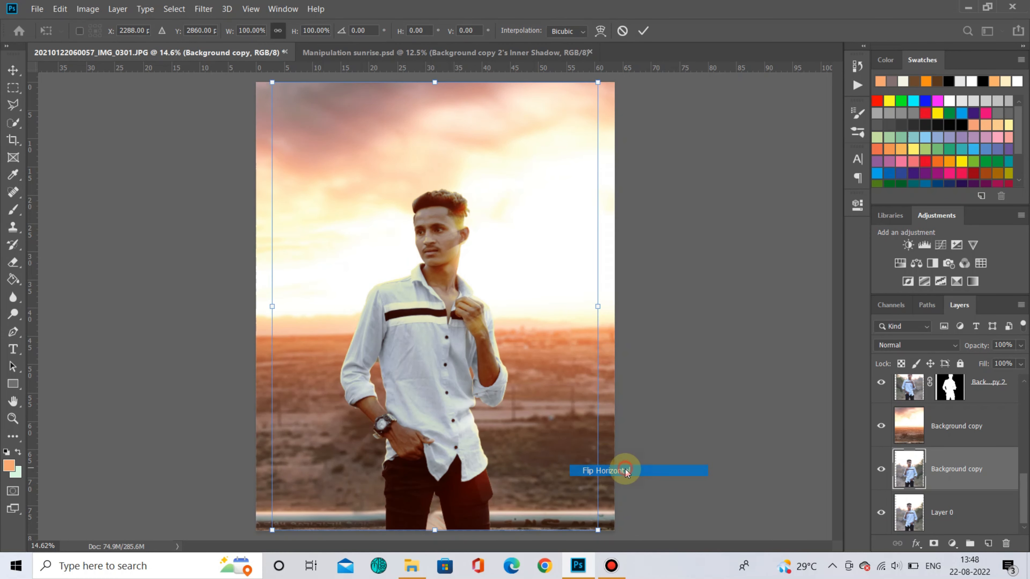
pyautogui.click(625, 471)
# - Toggle the visibility of Layer 0 and the Background copy layer to compare the versions of the man
pyautogui.keyDown('alt'); pyautogui.click(879, 511); pyautogui.keyUp('alt')
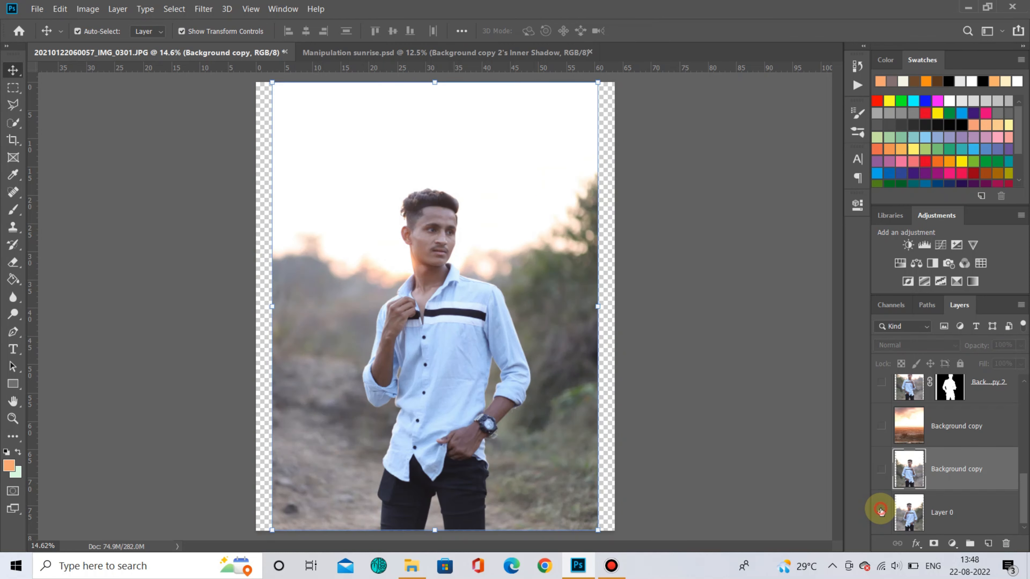
pyautogui.keyDown('alt'); pyautogui.click(880, 511); pyautogui.keyUp('alt')
pyautogui.keyDown('alt'); pyautogui.click(881, 471); pyautogui.keyUp('alt')
pyautogui.keyDown('alt'); pyautogui.click(881, 471); pyautogui.keyUp('alt')
pyautogui.keyDown('alt'); pyautogui.click(880, 470); pyautogui.keyUp('alt')
pyautogui.keyDown('alt'); pyautogui.click(881, 470); pyautogui.keyUp('alt')
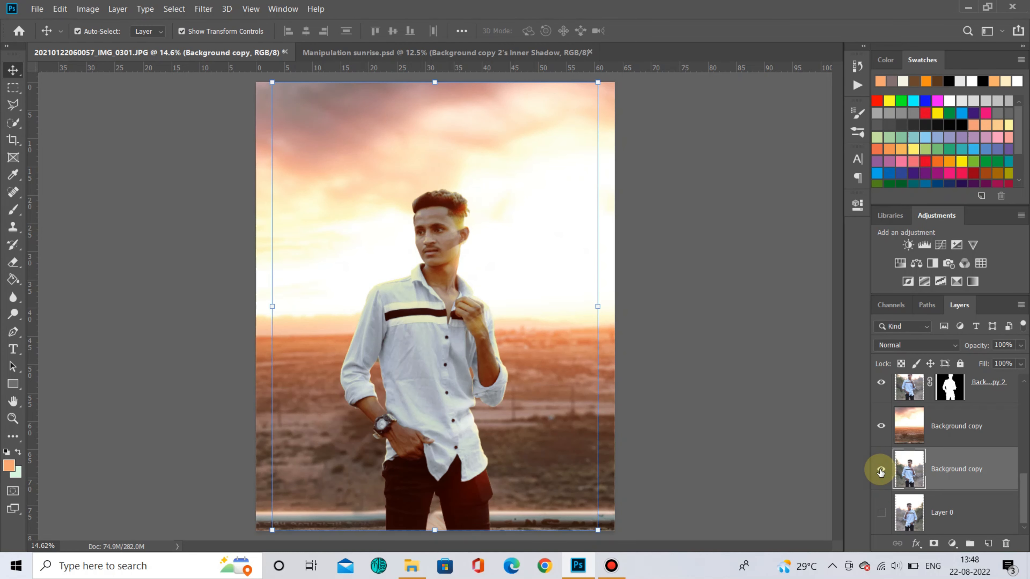
pyautogui.click(727, 375)
pyautogui.keyDown('alt'); pyautogui.click(881, 471); pyautogui.keyUp('alt')
pyautogui.keyDown('alt'); pyautogui.click(881, 470); pyautogui.keyUp('alt')
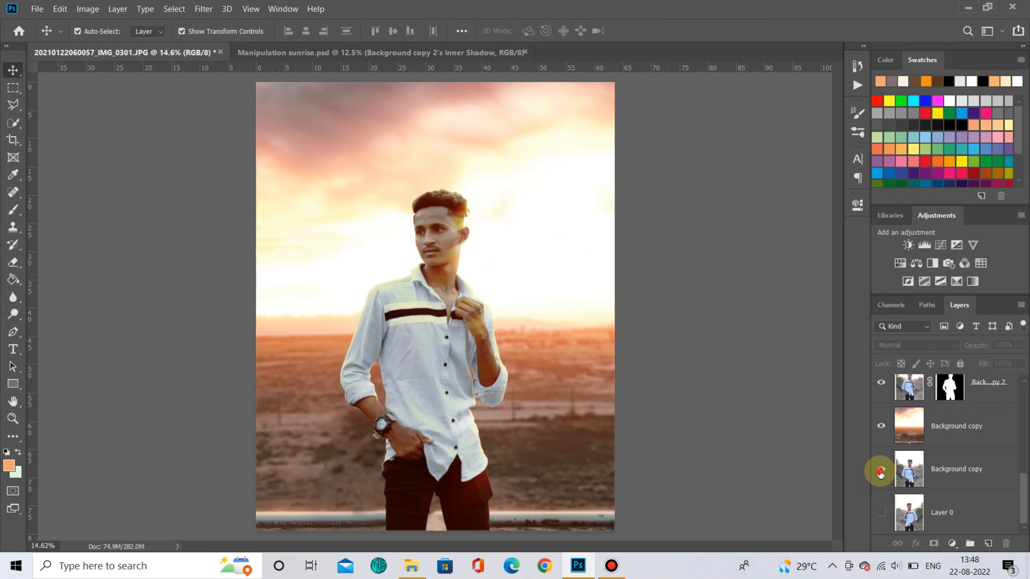
pyautogui.keyDown('alt'); pyautogui.click(881, 471); pyautogui.keyUp('alt')
pyautogui.keyDown('alt'); pyautogui.click(881, 471); pyautogui.keyUp('alt')
pyautogui.scroll(5, 988, 469)
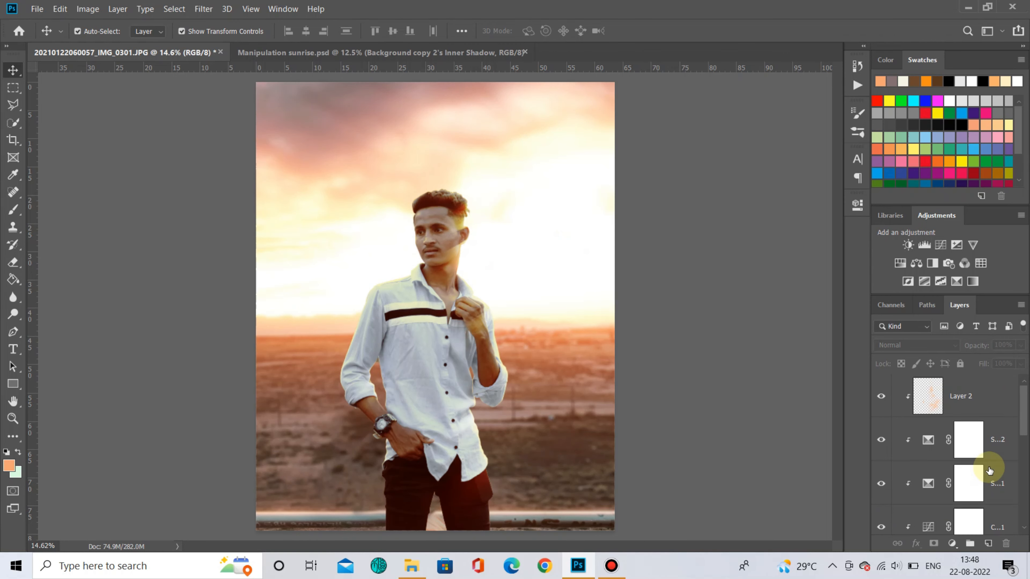
# - Stamp all visible layers into a new merged layer above Layer 2
pyautogui.click(1000, 404)
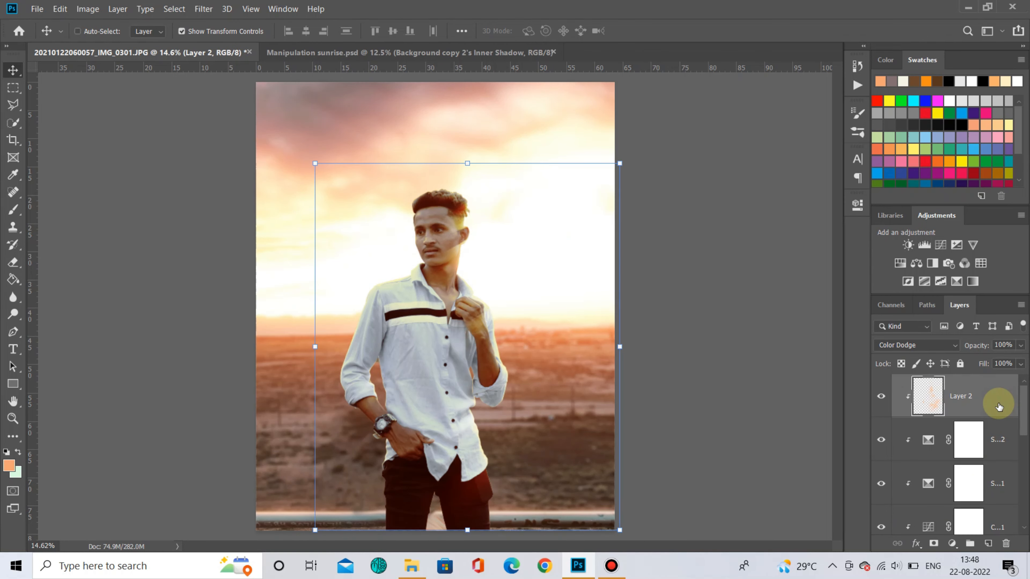
pyautogui.hotkey('ctrl', 'shift', 'alt', 'n')
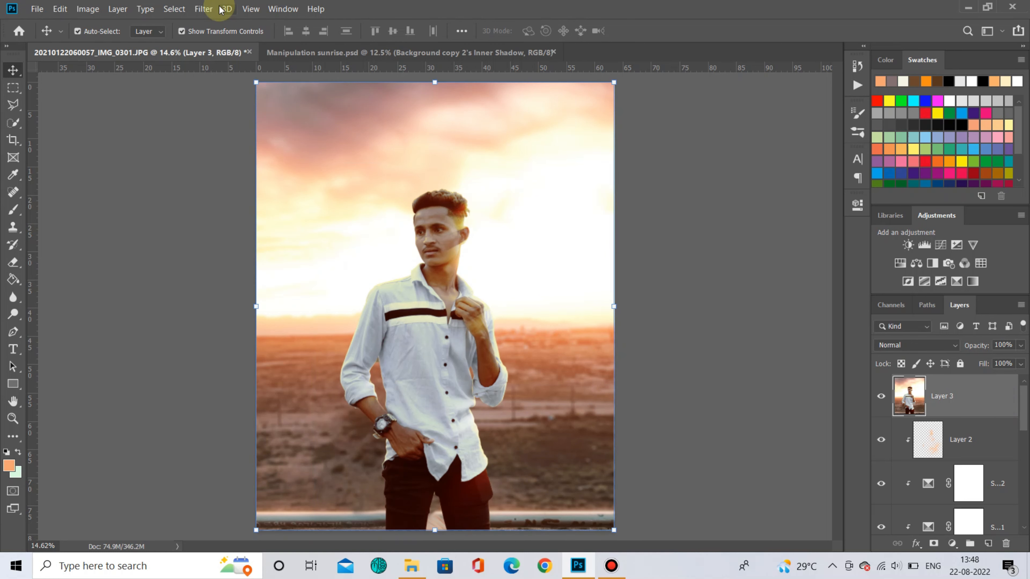
# - Open the Camera Raw Filter on the merged layer and set Blacks to +12
pyautogui.click(205, 9)
pyautogui.click(320, 84)
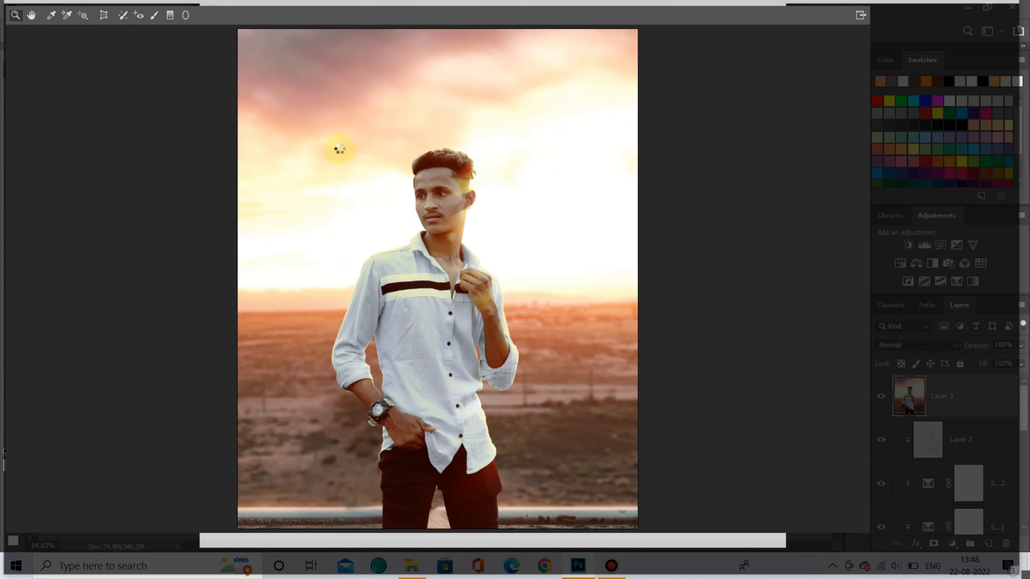
pyautogui.moveTo(961, 314); pyautogui.dragTo(974, 332)
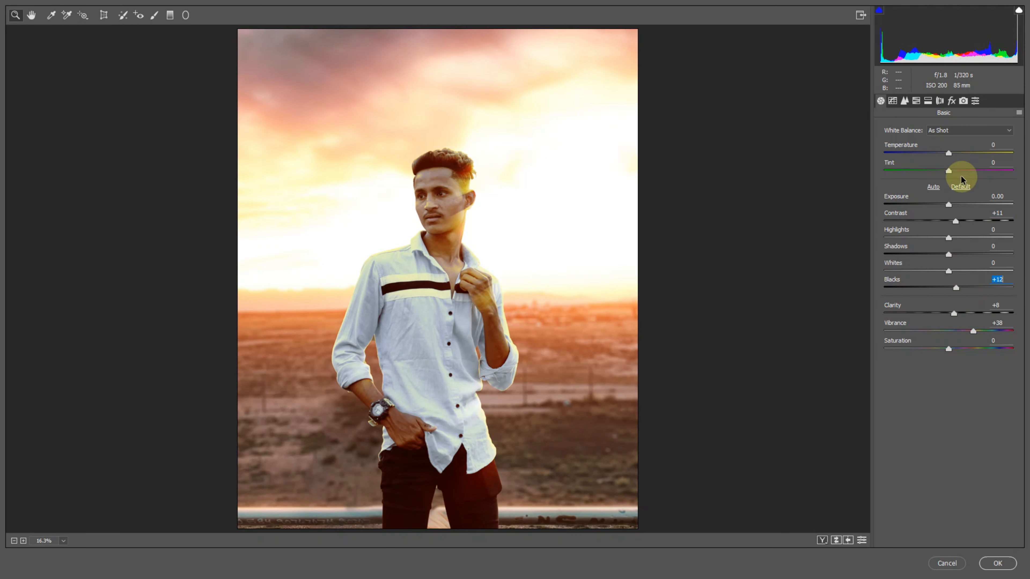
# - Set the HSL luminance of Oranges to +8 and Yellows to +9
pyautogui.click(916, 100)
pyautogui.click(961, 145)
pyautogui.moveTo(963, 202); pyautogui.dragTo(955, 205)
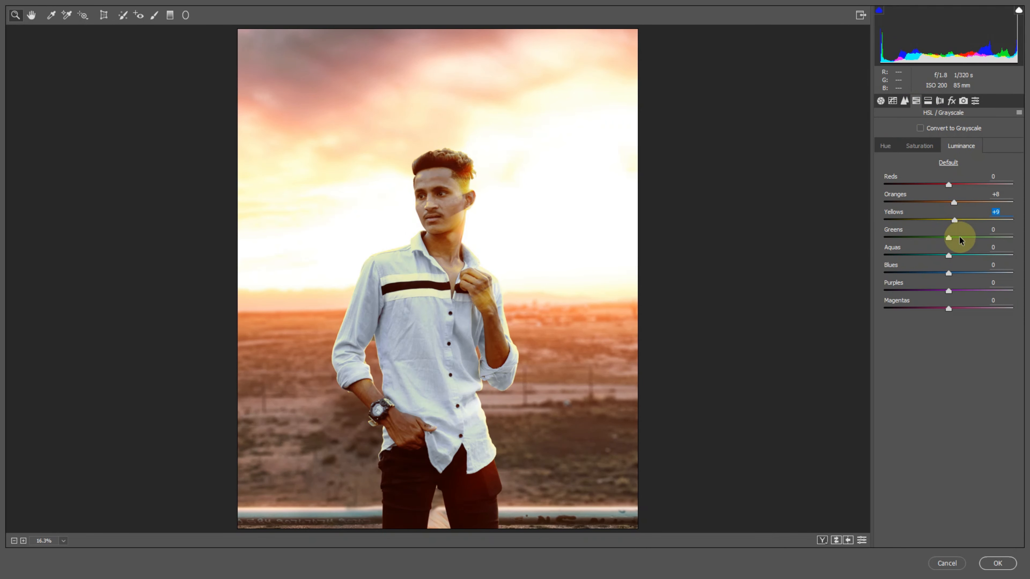
# - Raise the Blue Primary saturation in Camera Calibration to +10
pyautogui.click(962, 101)
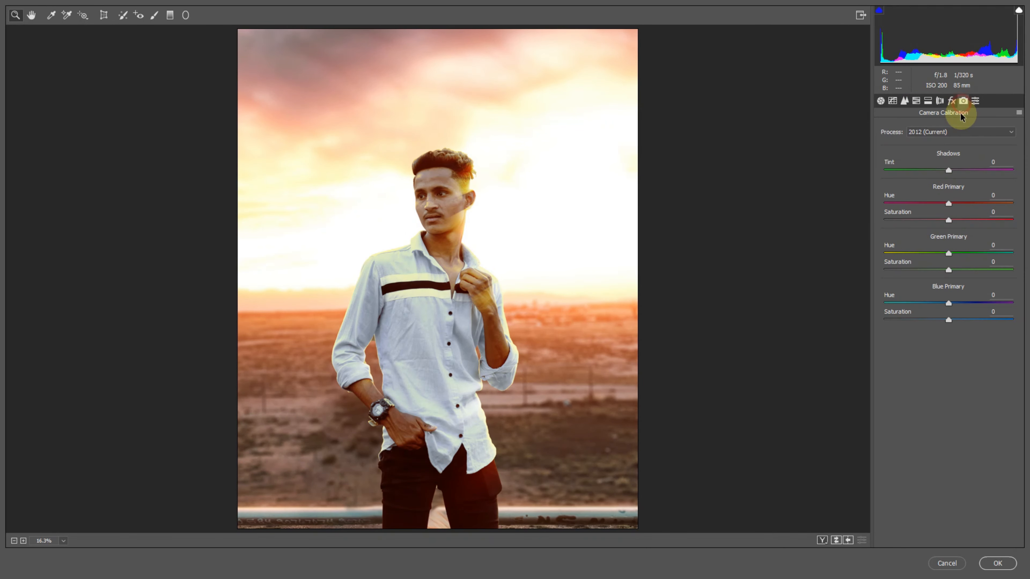
pyautogui.click(962, 320)
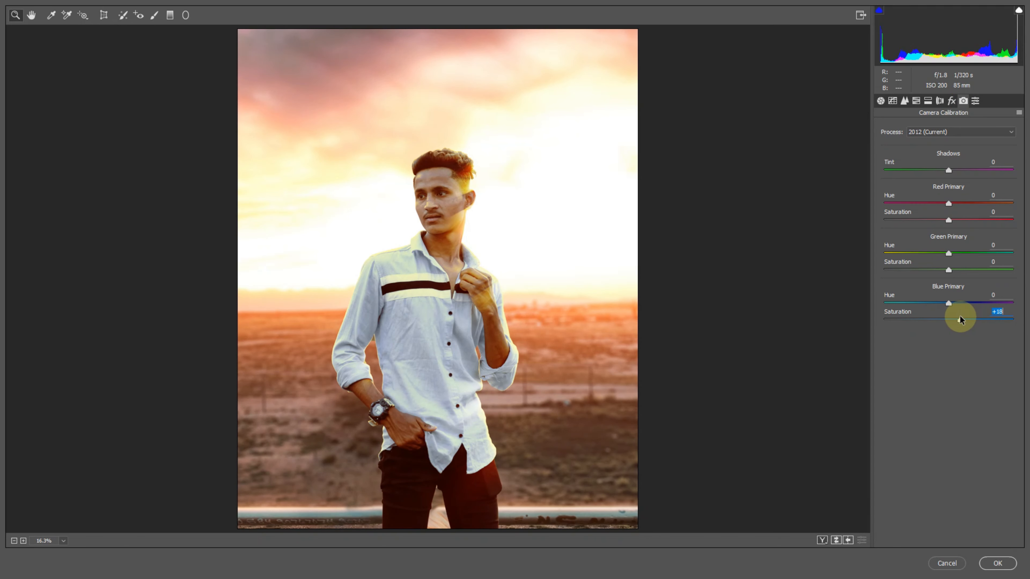
# - Set the Split Toning highlights to hue 56 and saturation 9
pyautogui.click(925, 102)
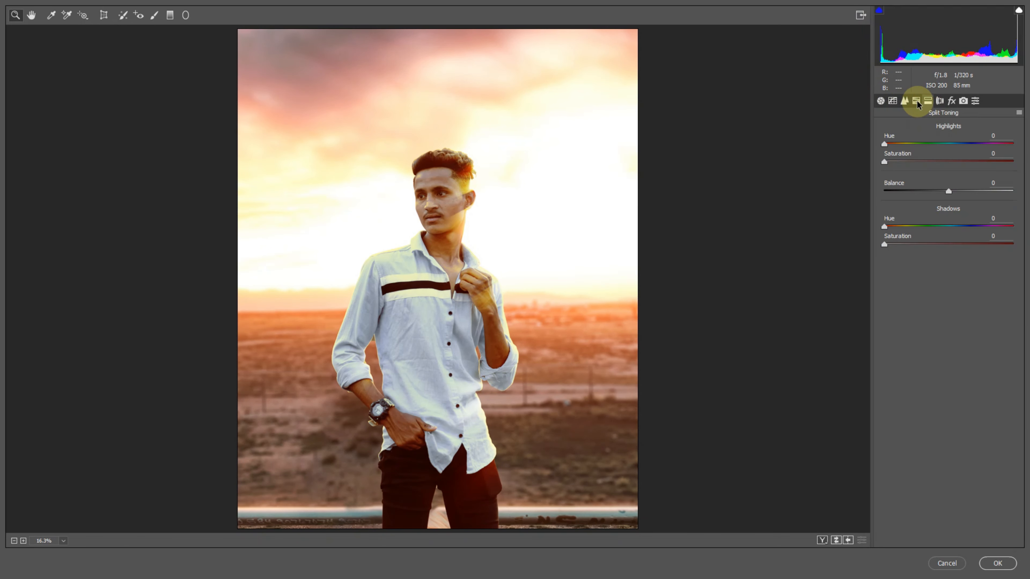
pyautogui.click(893, 101)
pyautogui.click(927, 102)
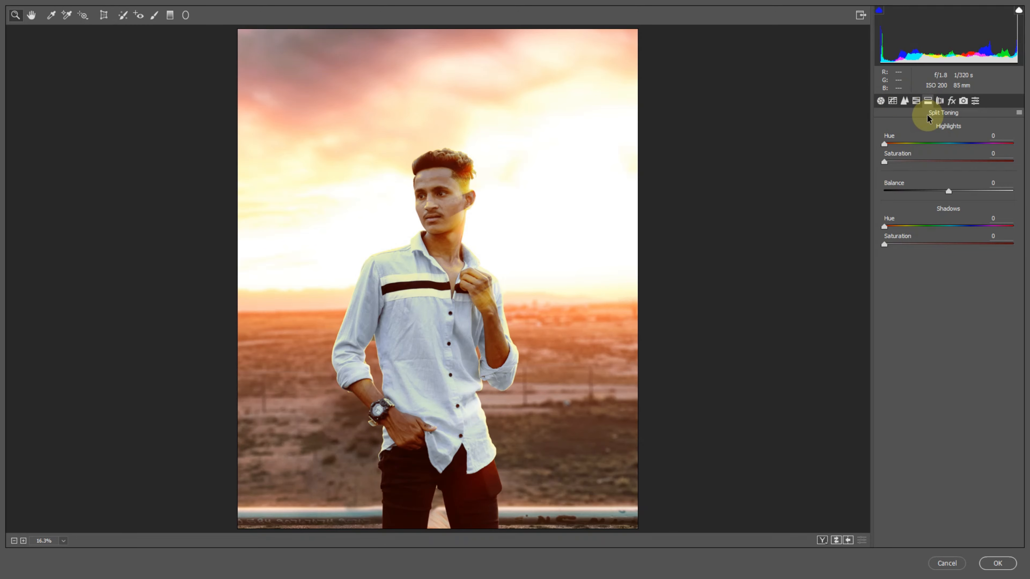
pyautogui.keyDown('alt'); pyautogui.click(906, 151); pyautogui.keyUp('alt')
pyautogui.moveTo(898, 146)
pyautogui.mouseDown()
pyautogui.moveTo(909, 149)
pyautogui.moveTo(896, 161)
pyautogui.mouseUp()
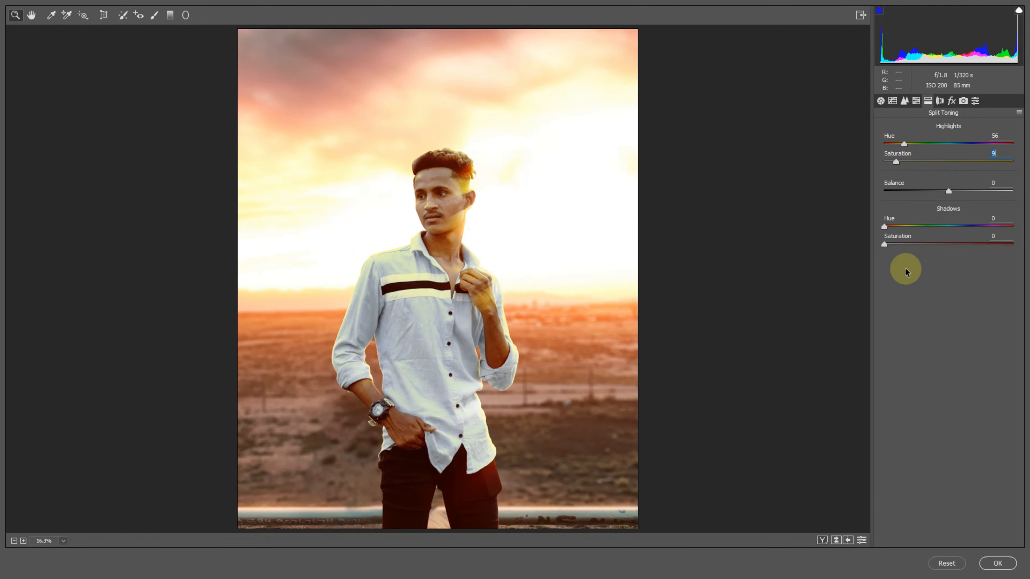
# - Set the Split Toning shadows to hue 264 and saturation 8
pyautogui.moveTo(884, 227); pyautogui.dragTo(972, 229)
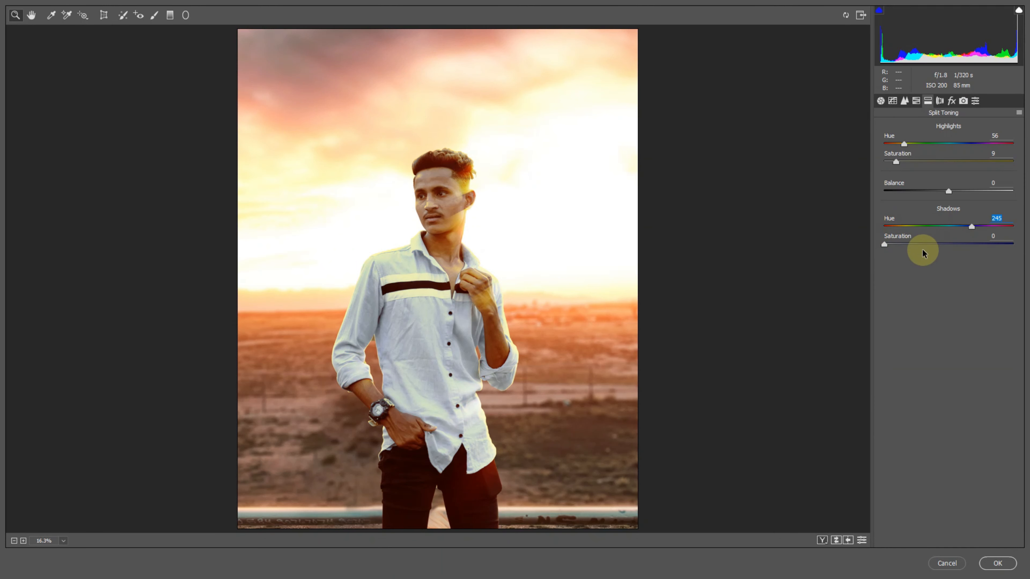
pyautogui.moveTo(899, 244); pyautogui.dragTo(936, 244)
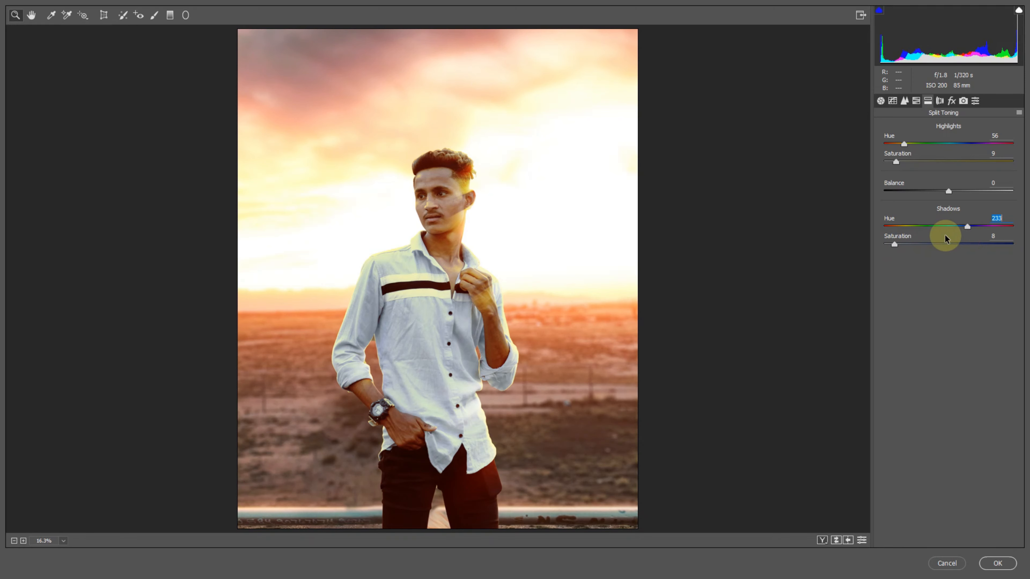
pyautogui.moveTo(957, 236); pyautogui.dragTo(979, 237)
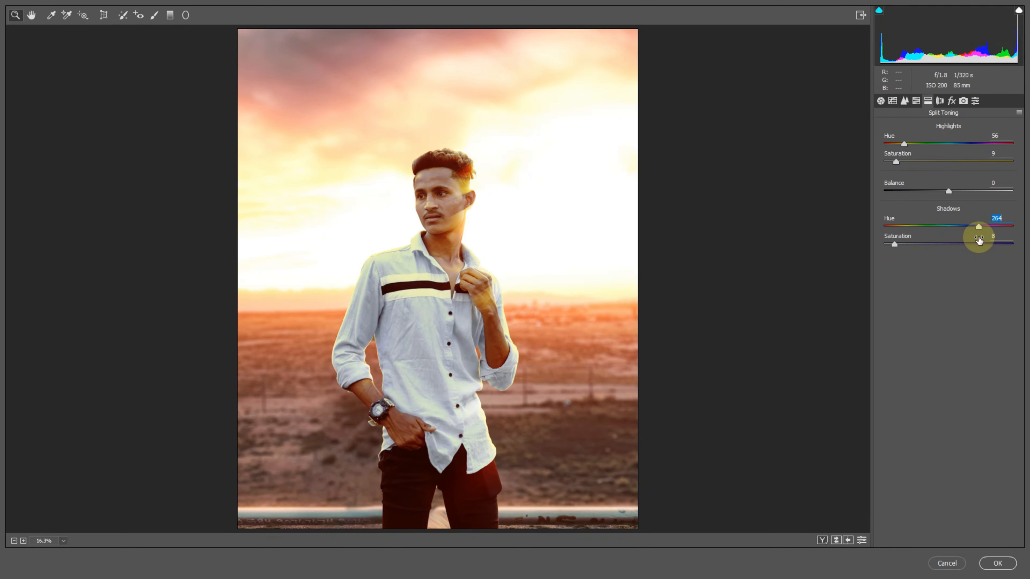
# - Set the luminance noise reduction in Detail to 15
pyautogui.click(881, 102)
pyautogui.click(908, 103)
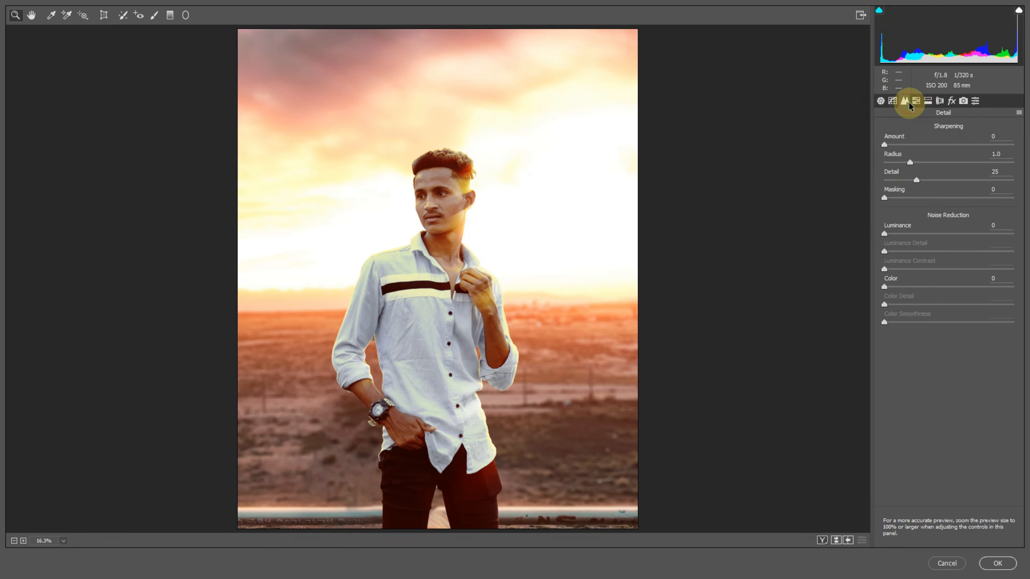
pyautogui.click(903, 285)
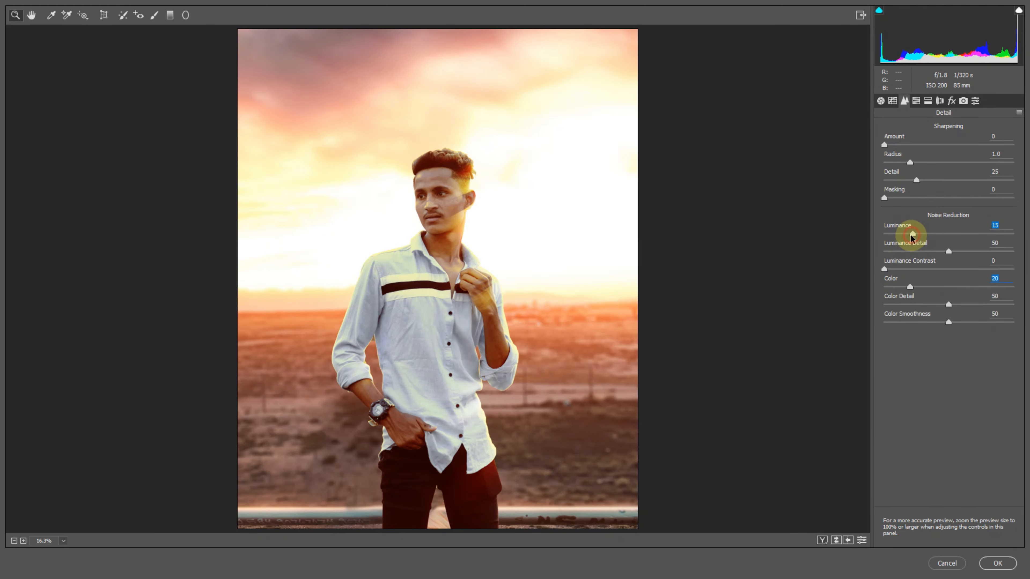
# - Toggle the before/after preview to compare the Camera Raw edits
pyautogui.click(881, 100)
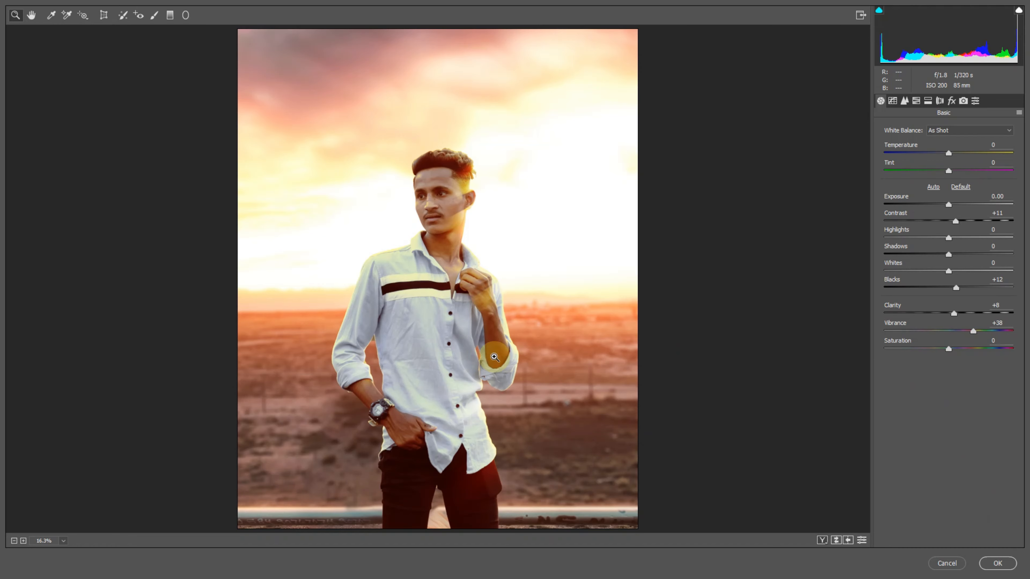
pyautogui.click(837, 540)
pyautogui.click(836, 541)
# - Add a graduated filter from the bottom edge up to the man's waist with Exposure -0.55 and Dehaze +23
pyautogui.click(170, 16)
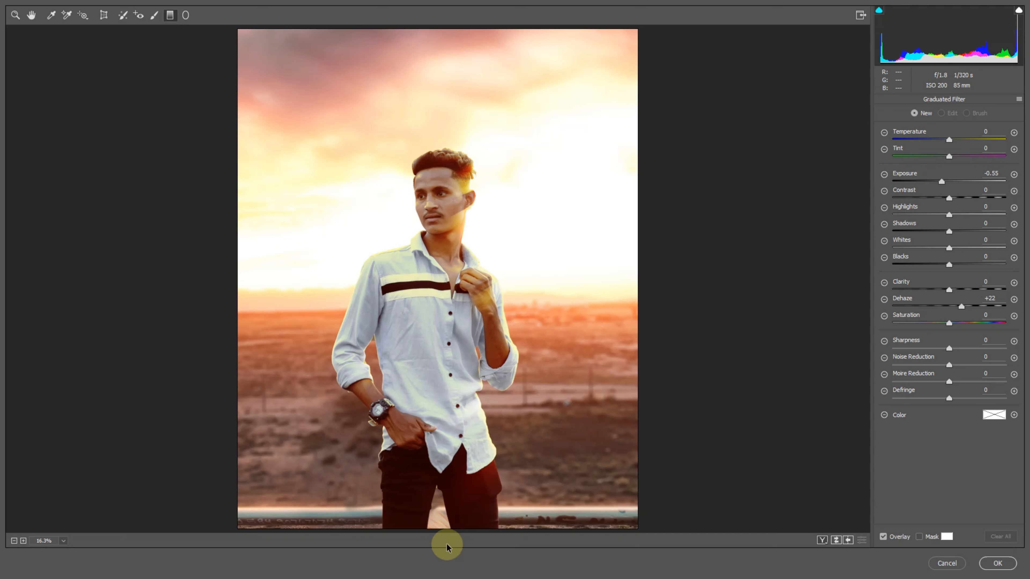
pyautogui.moveTo(444, 532); pyautogui.dragTo(446, 433)
pyautogui.click(961, 306)
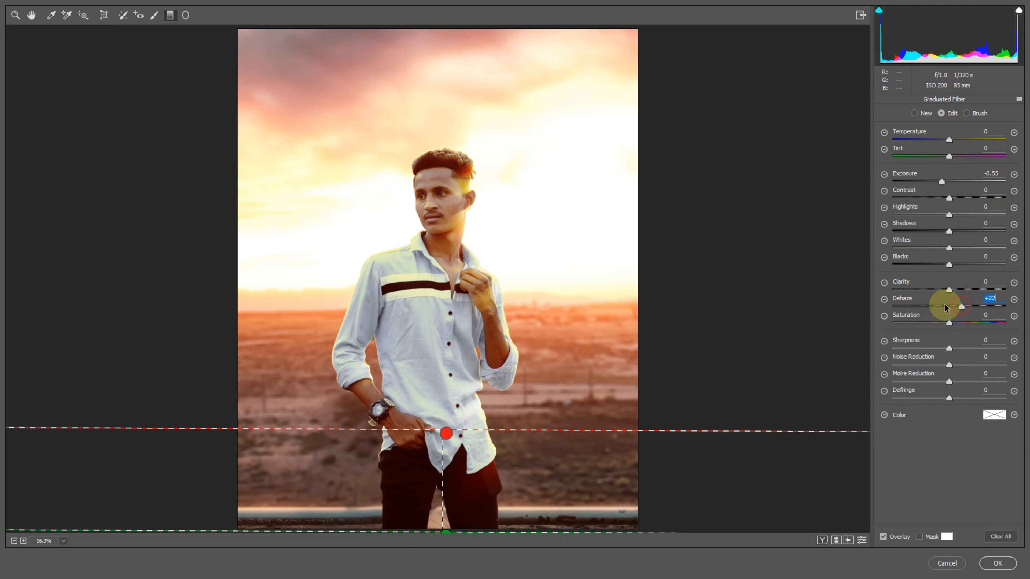
pyautogui.moveTo(961, 308); pyautogui.dragTo(962, 307)
pyautogui.click(942, 183)
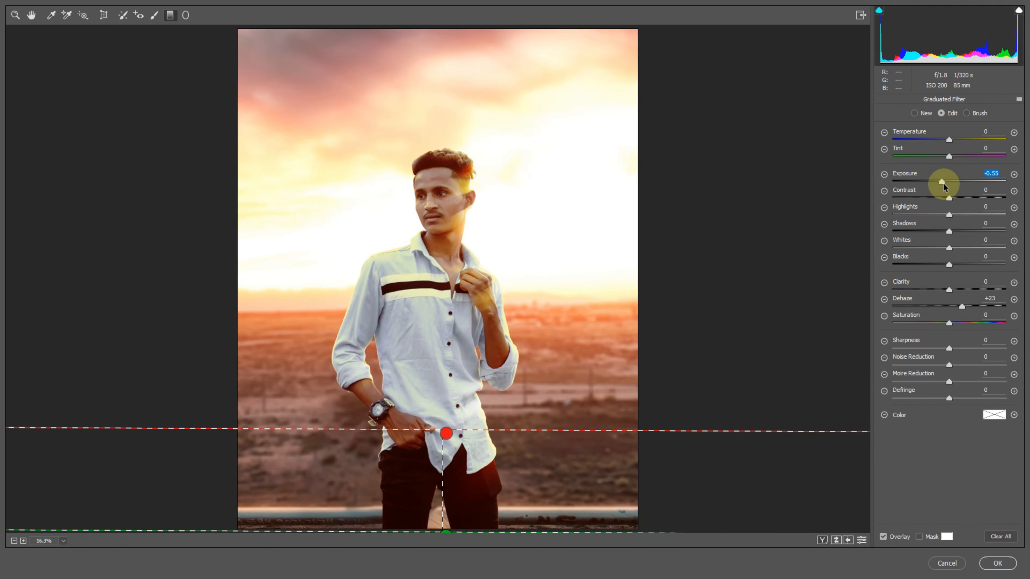
# - Compare before and after once more and apply the Camera Raw Filter
pyautogui.press('z')
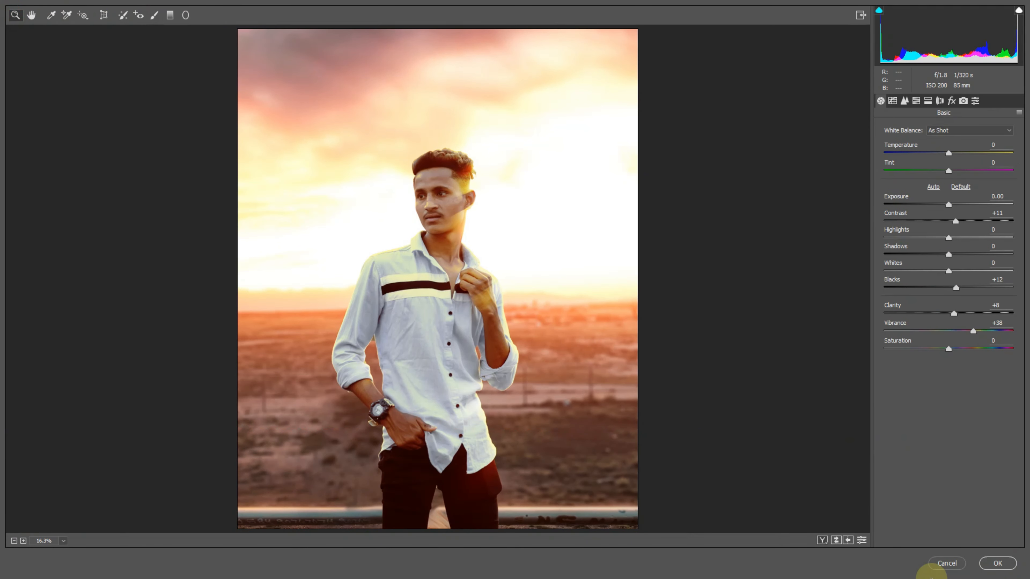
pyautogui.click(836, 540)
pyautogui.click(996, 564)
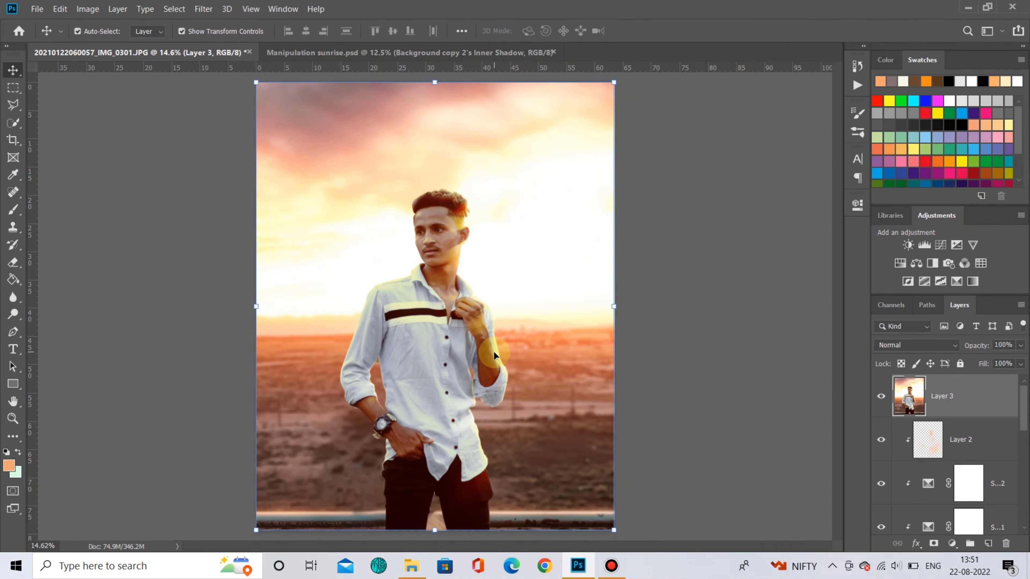
# - Duplicate the Camera Raw–graded merged layer
pyautogui.scroll(15, 515, 259)
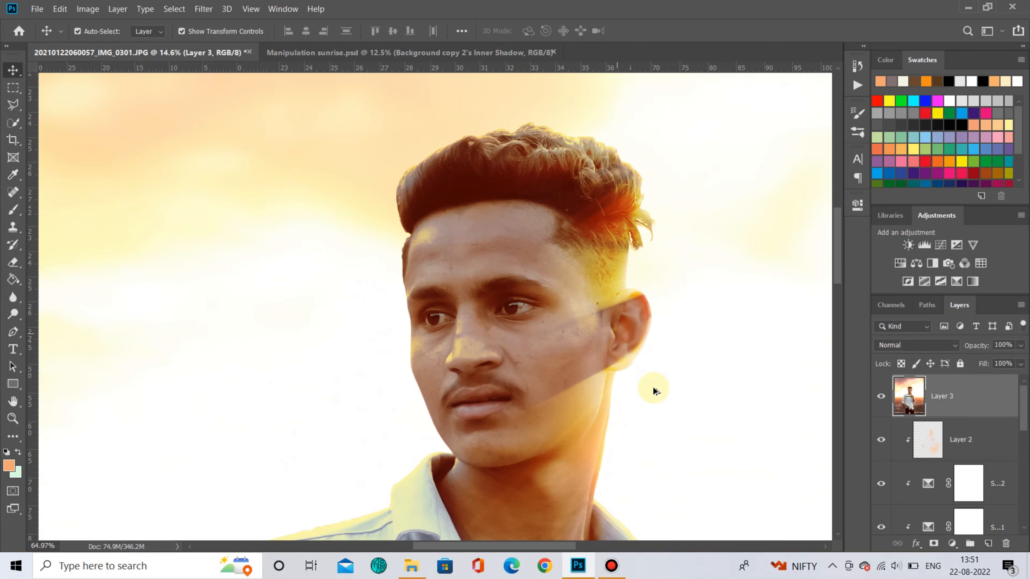
pyautogui.scroll(-15, 649, 387)
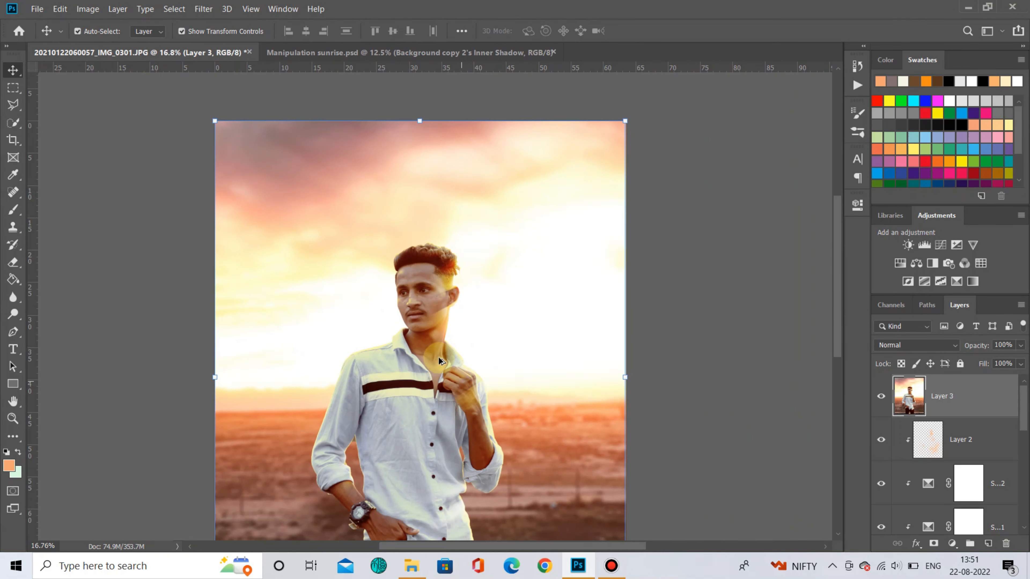
pyautogui.scroll(-1, 438, 356)
pyautogui.moveTo(1005, 407); pyautogui.dragTo(987, 543)
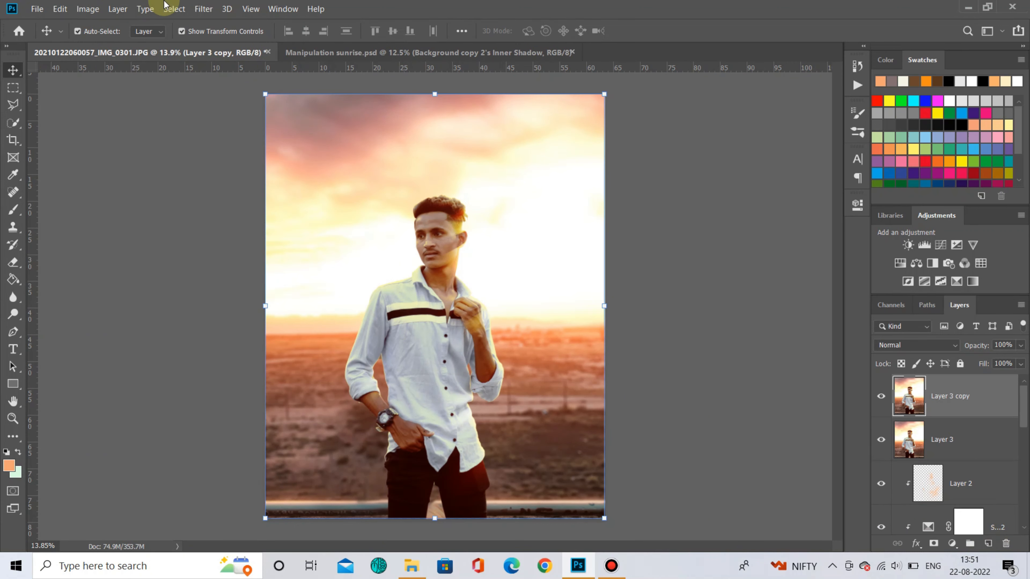
# - Apply a High Pass filter with a 1.2 pixel radius to the duplicated layer
pyautogui.click(204, 8)
pyautogui.moveTo(308, 263)
pyautogui.click(377, 274)
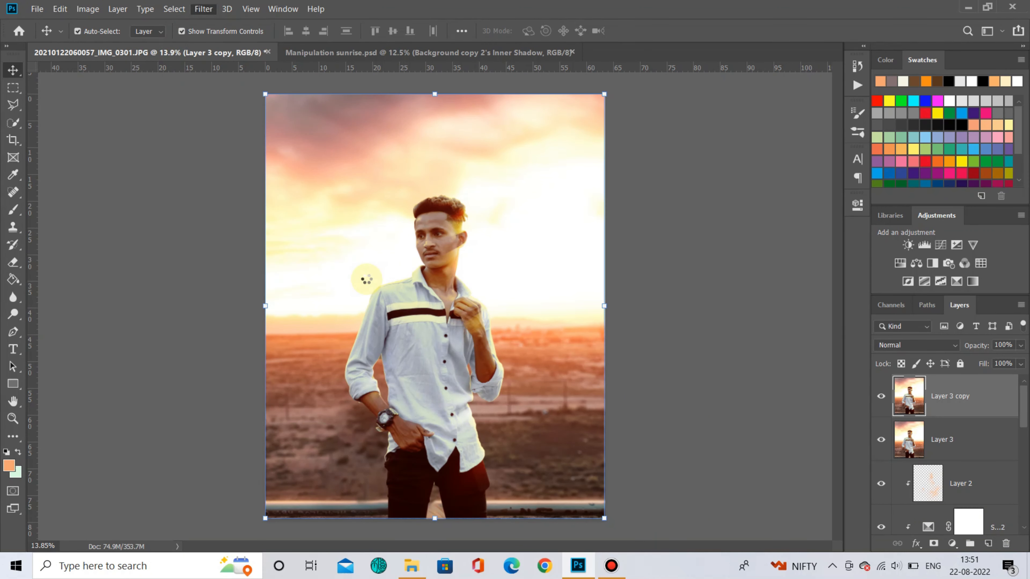
pyautogui.moveTo(465, 304); pyautogui.dragTo(423, 304)
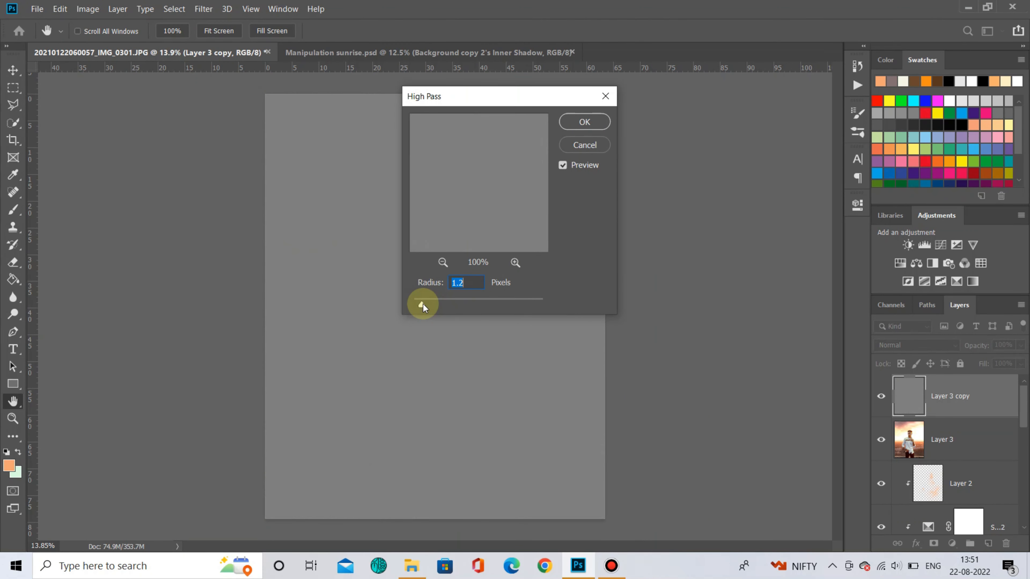
pyautogui.click(585, 122)
# - Set the high-pass layer's blend mode to Linear Light
pyautogui.press('v')
pyautogui.click(933, 345)
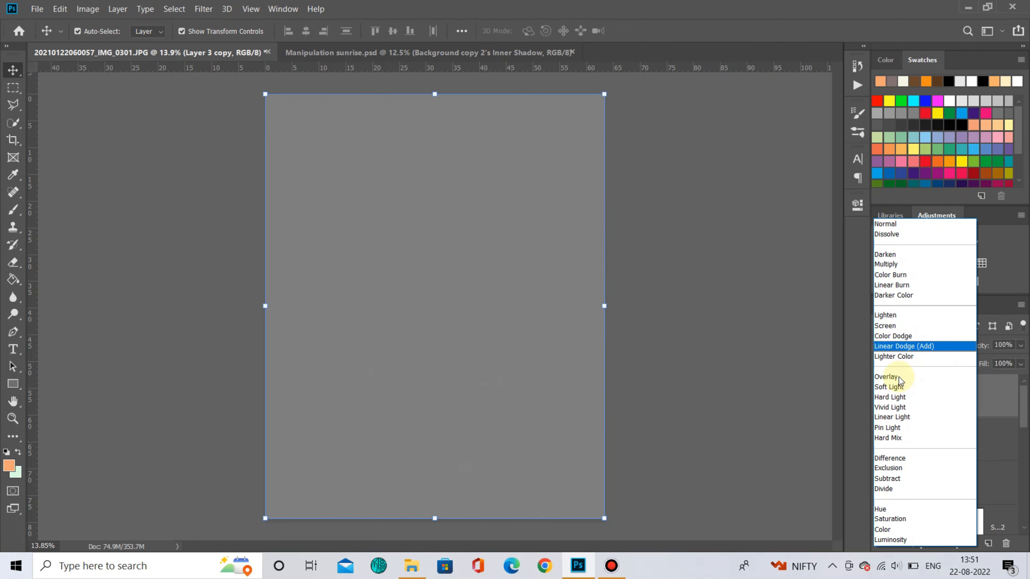
pyautogui.click(897, 417)
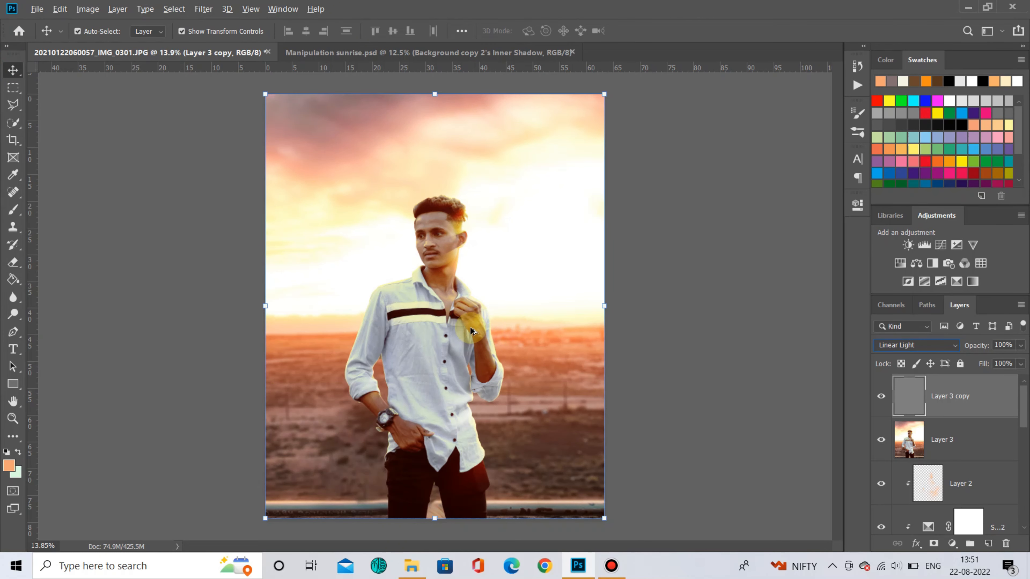
# - Zoom in on the man's face to inspect the sharpening, then fit the image to the screen
pyautogui.click(627, 280)
pyautogui.scroll(6, 440, 255)
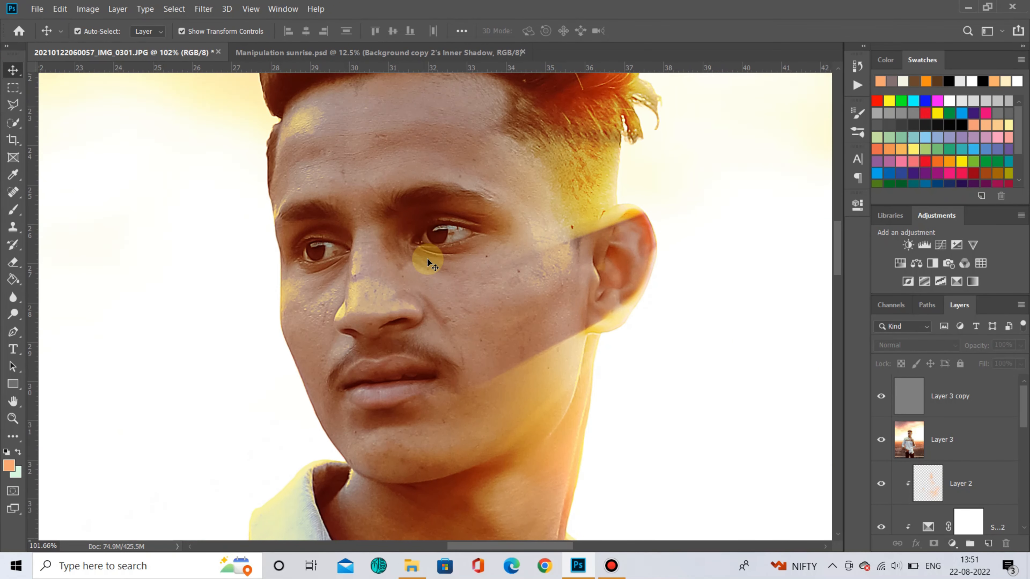
pyautogui.scroll(-6, 427, 259)
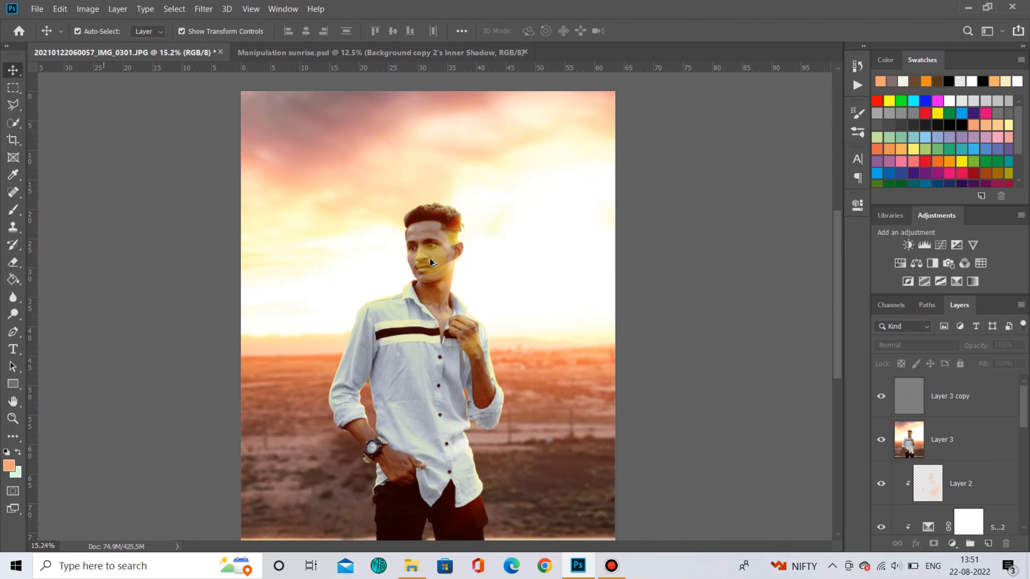
pyautogui.hotkey('ctrl', '0')
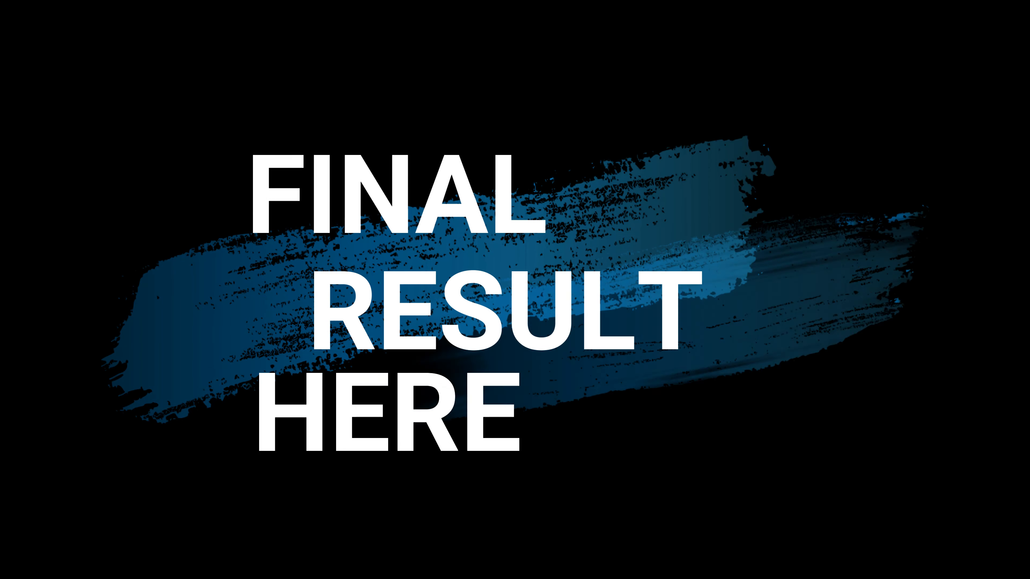